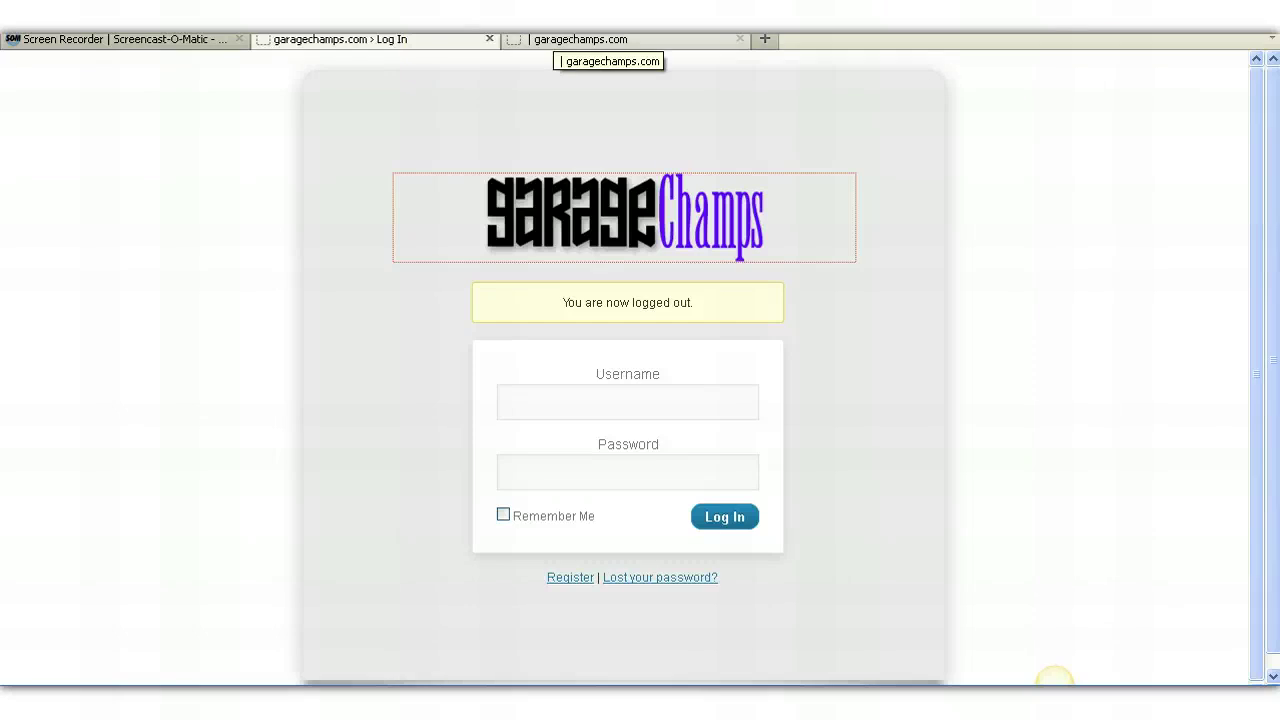
Compare the public Garage Champs home page with the site's login page.
left_click(557, 45)
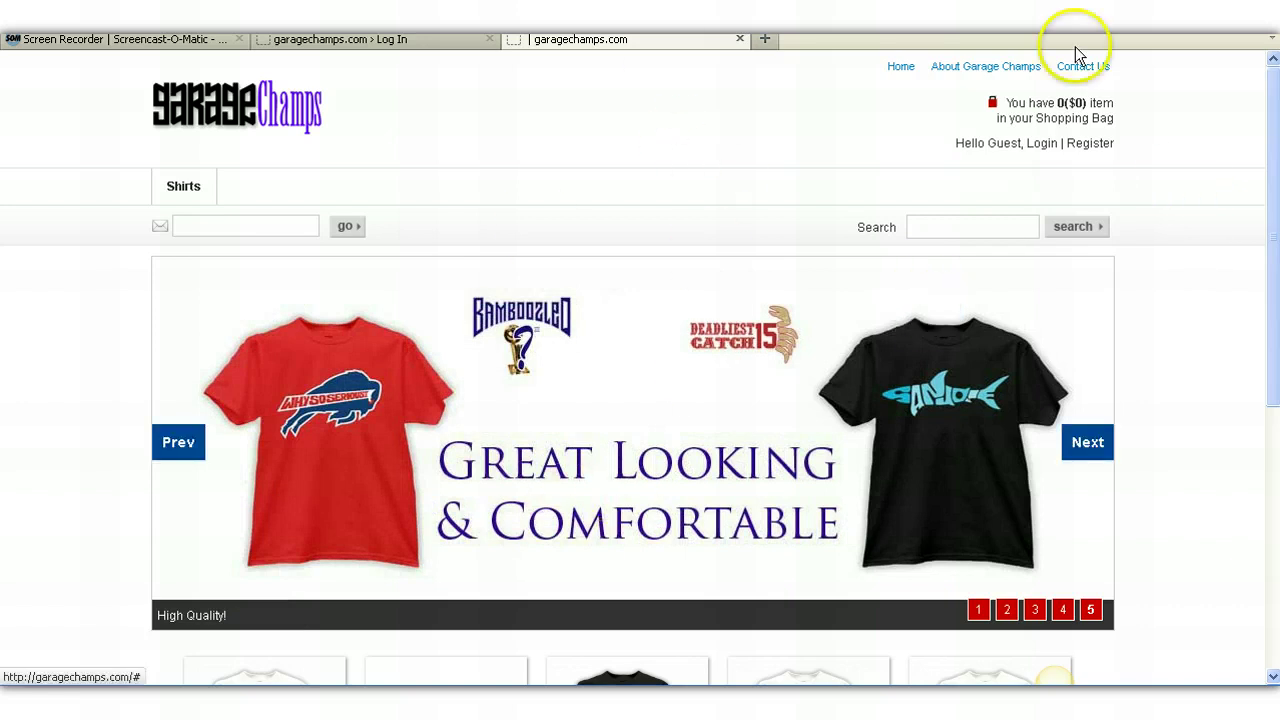
left_click_drag(1268, 214, 1263, 167)
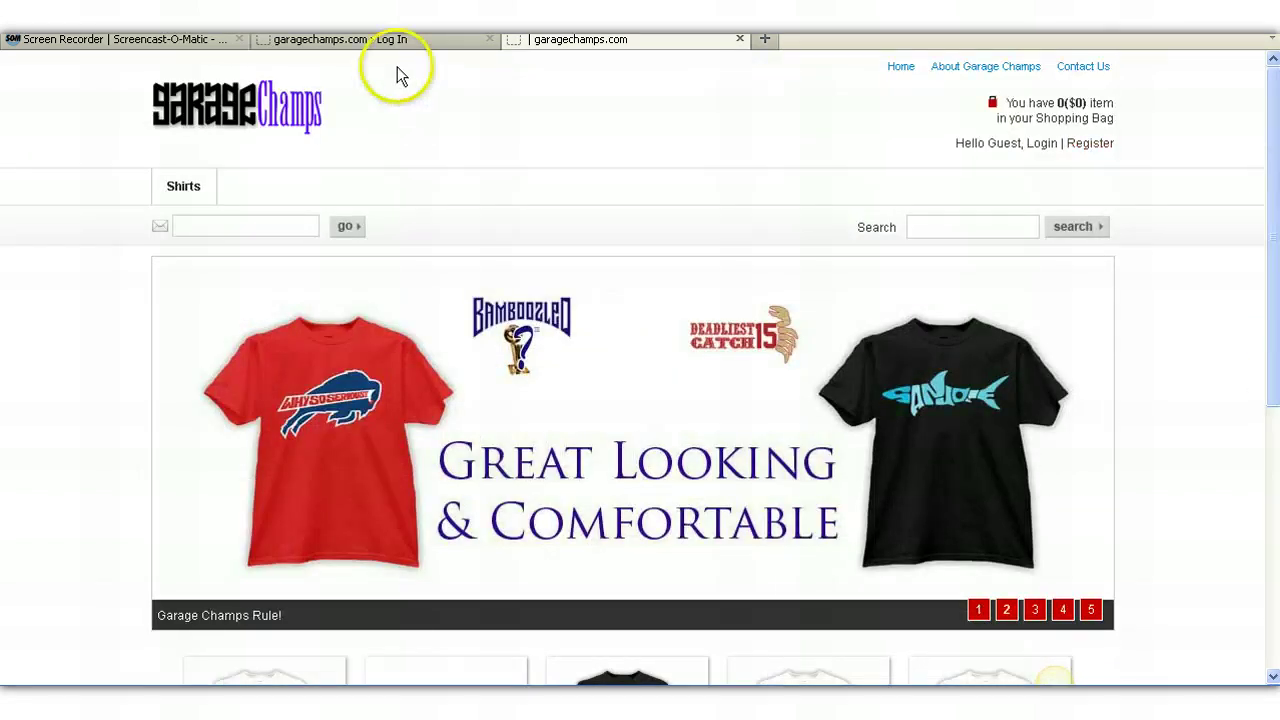
left_click(390, 38)
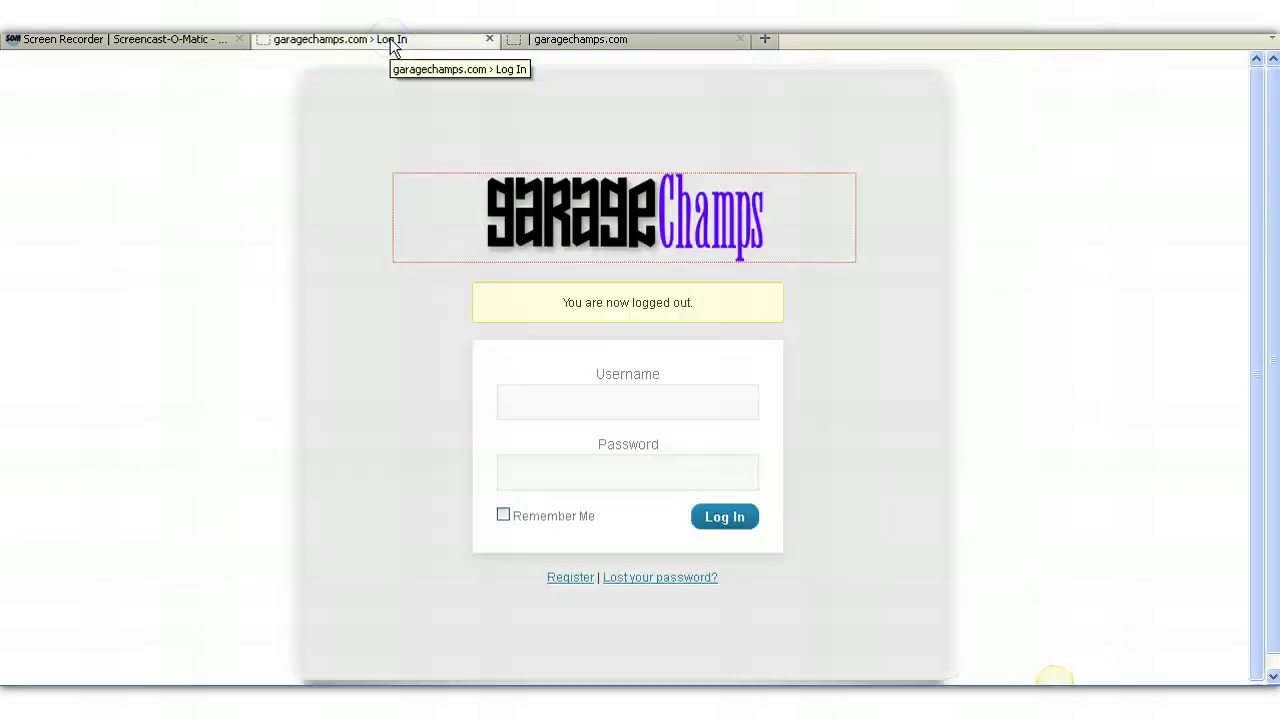
left_click(585, 42)
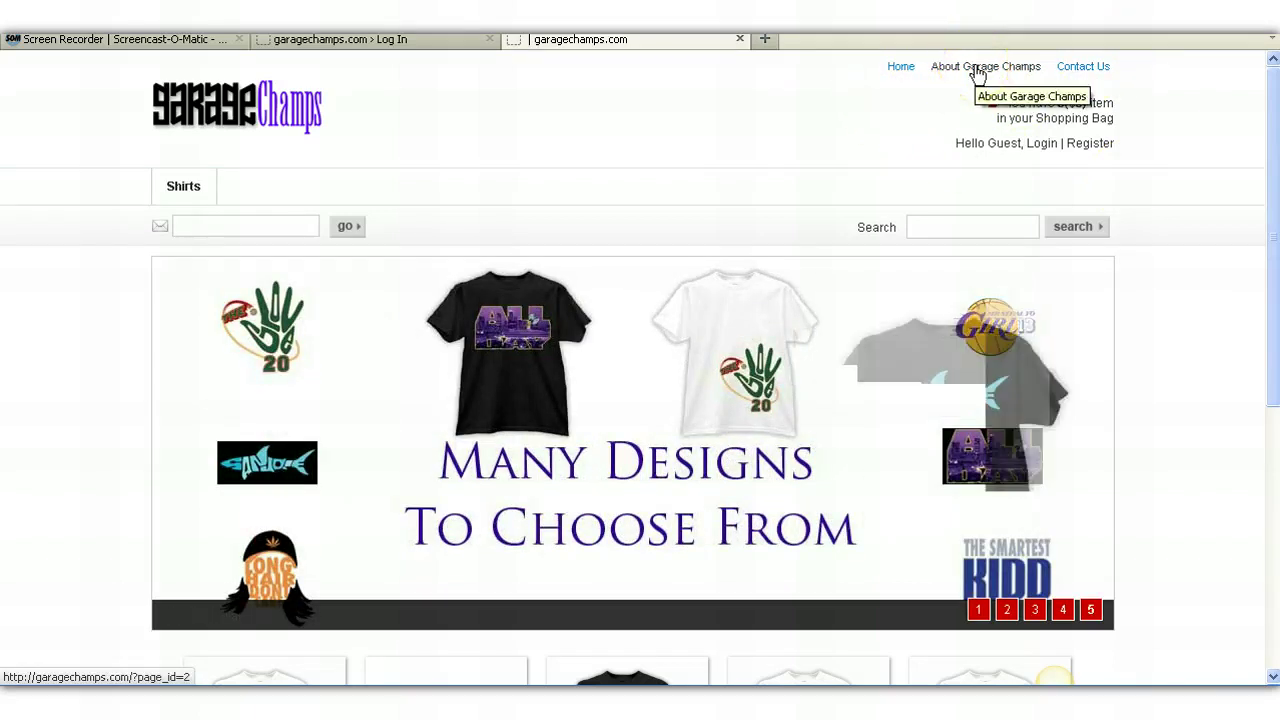
Open the Timmy shirt's product page from the storefront and examine its size options and related products.
left_click_drag(1276, 372, 1260, 523)
left_click(813, 450)
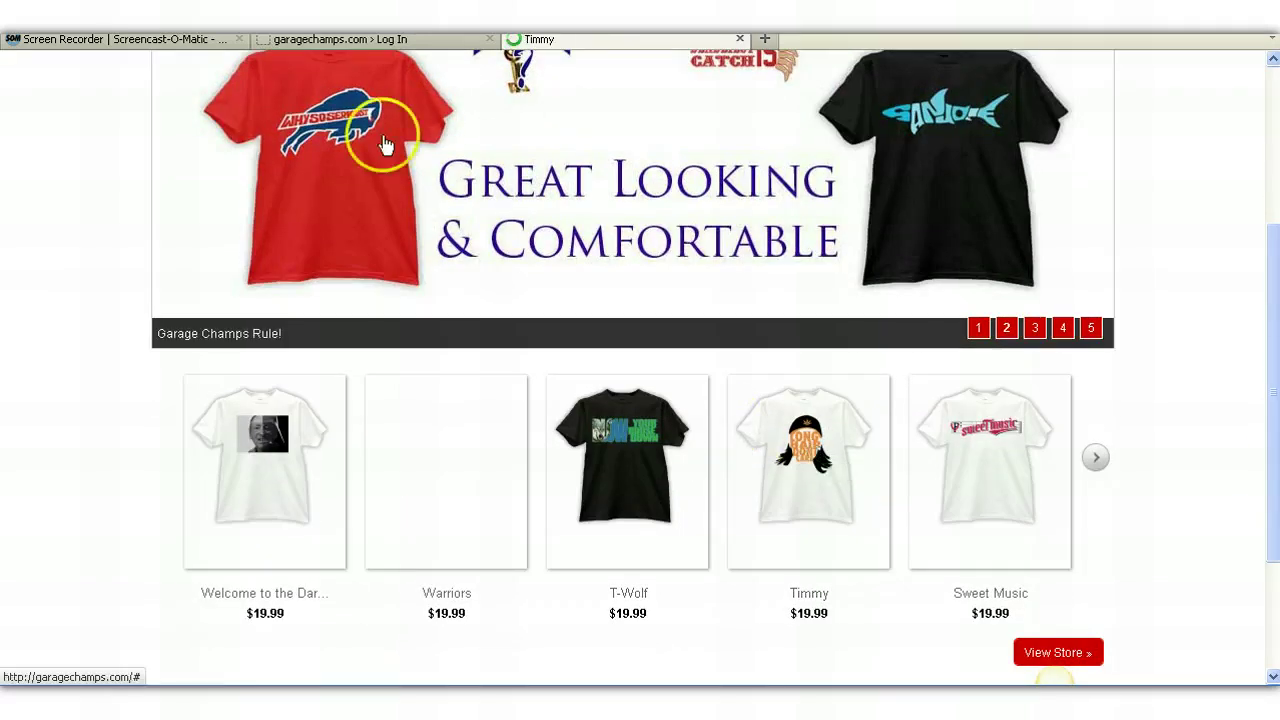
left_click(340, 40)
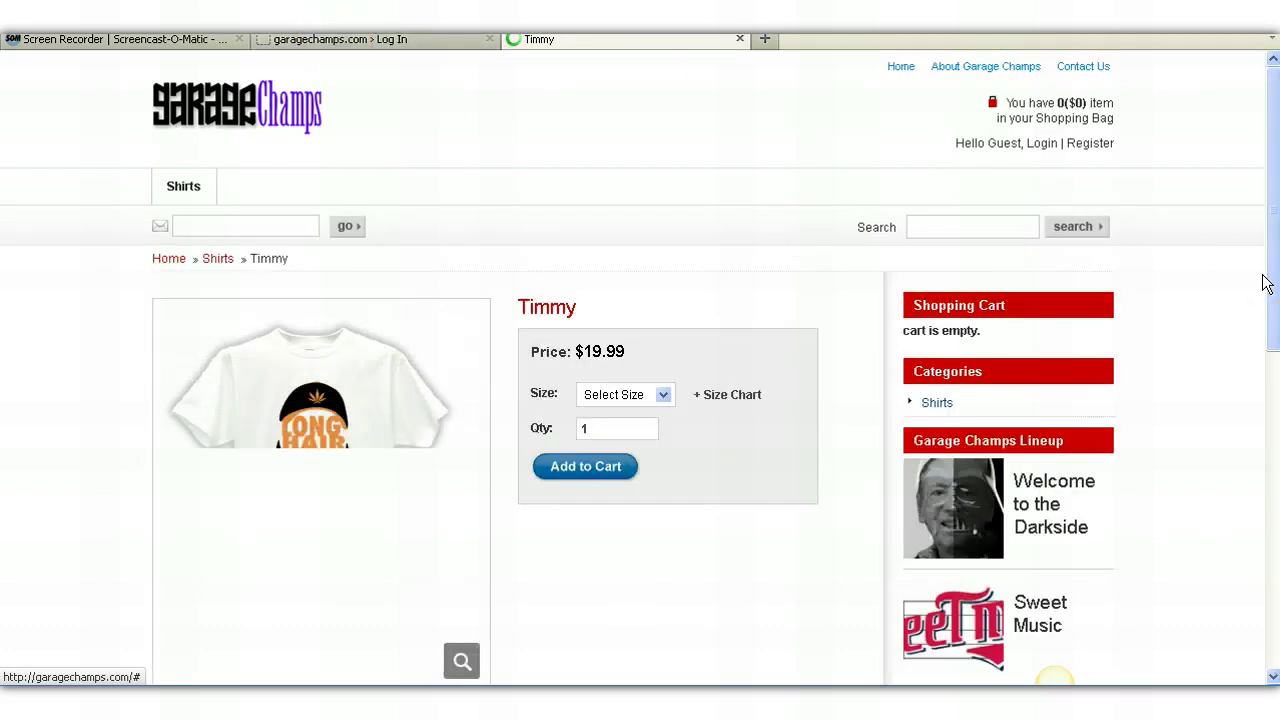
left_click_drag(1274, 302, 1268, 208)
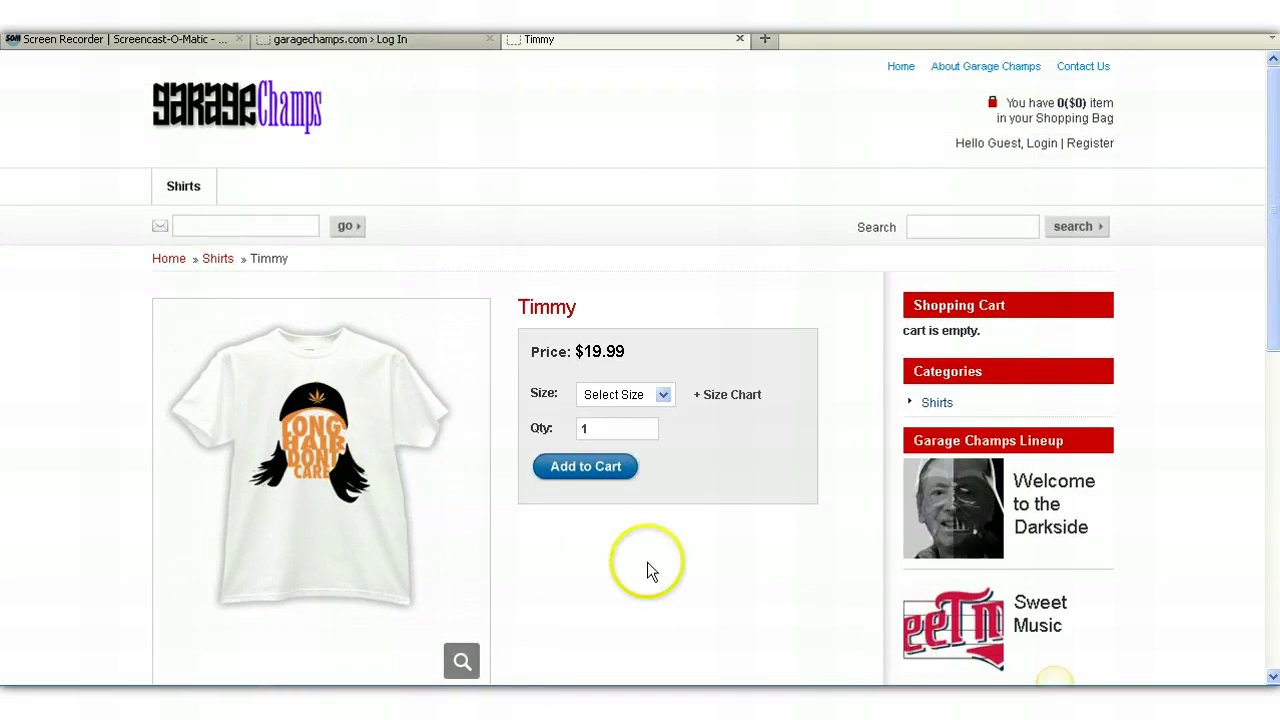
left_click(655, 398)
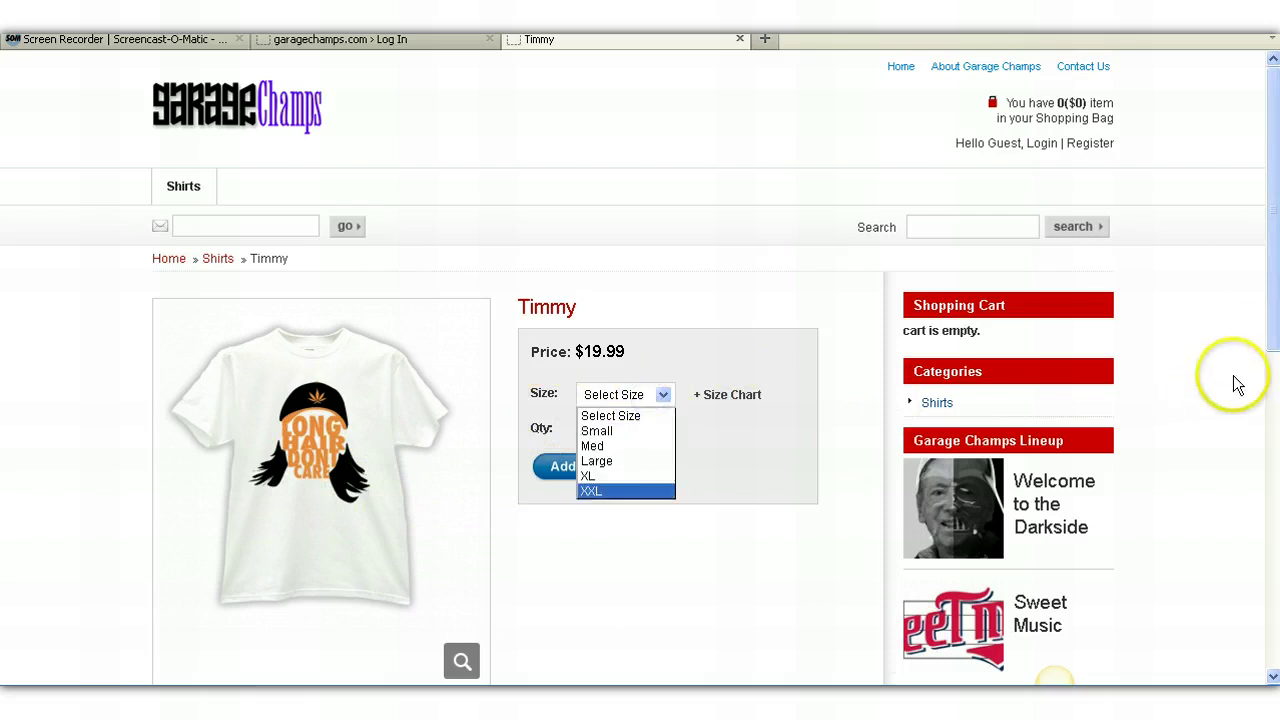
left_click(1276, 272)
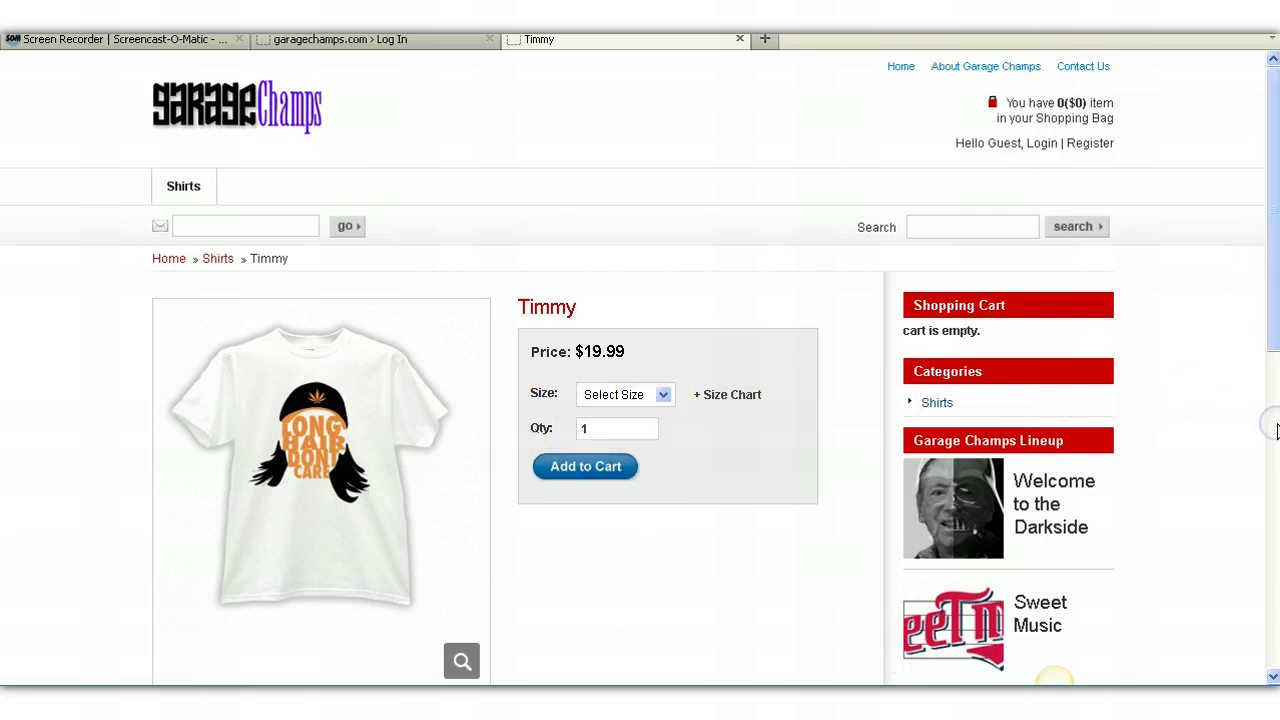
left_click(1276, 430)
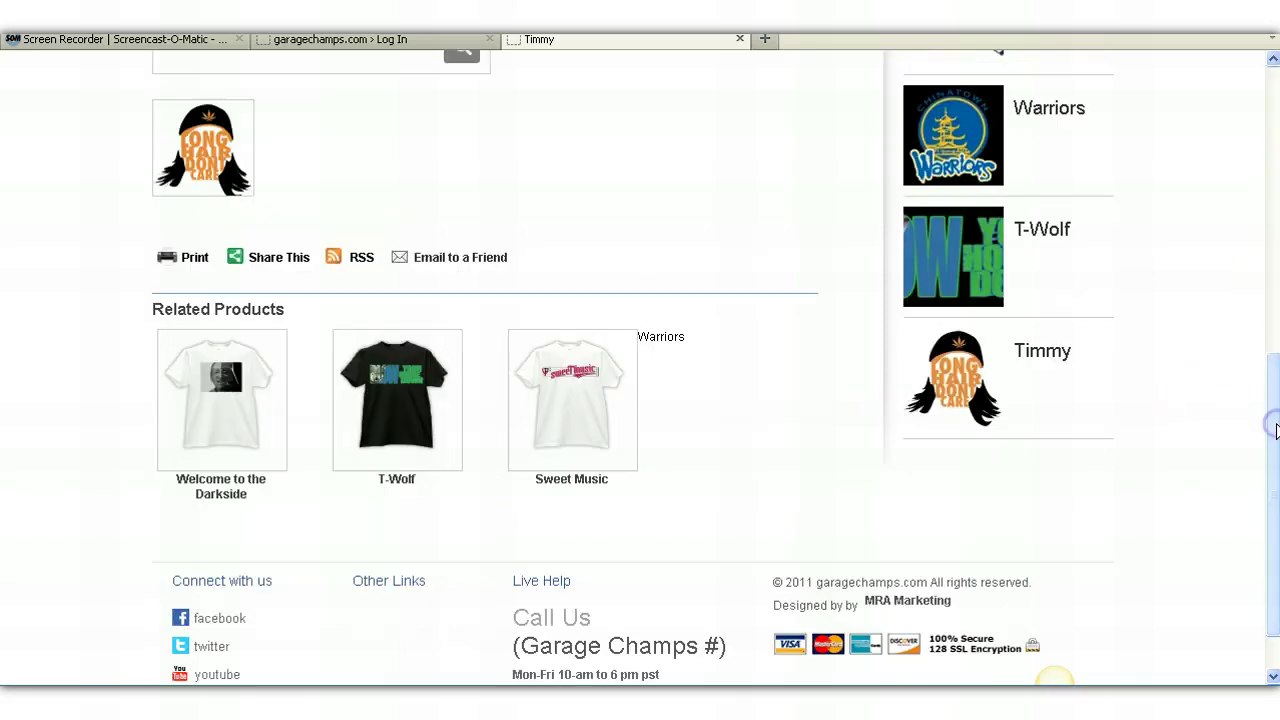
Log in to the site administration with the username and account password, and decline saving the password for now.
left_click(354, 46)
left_click(614, 408)
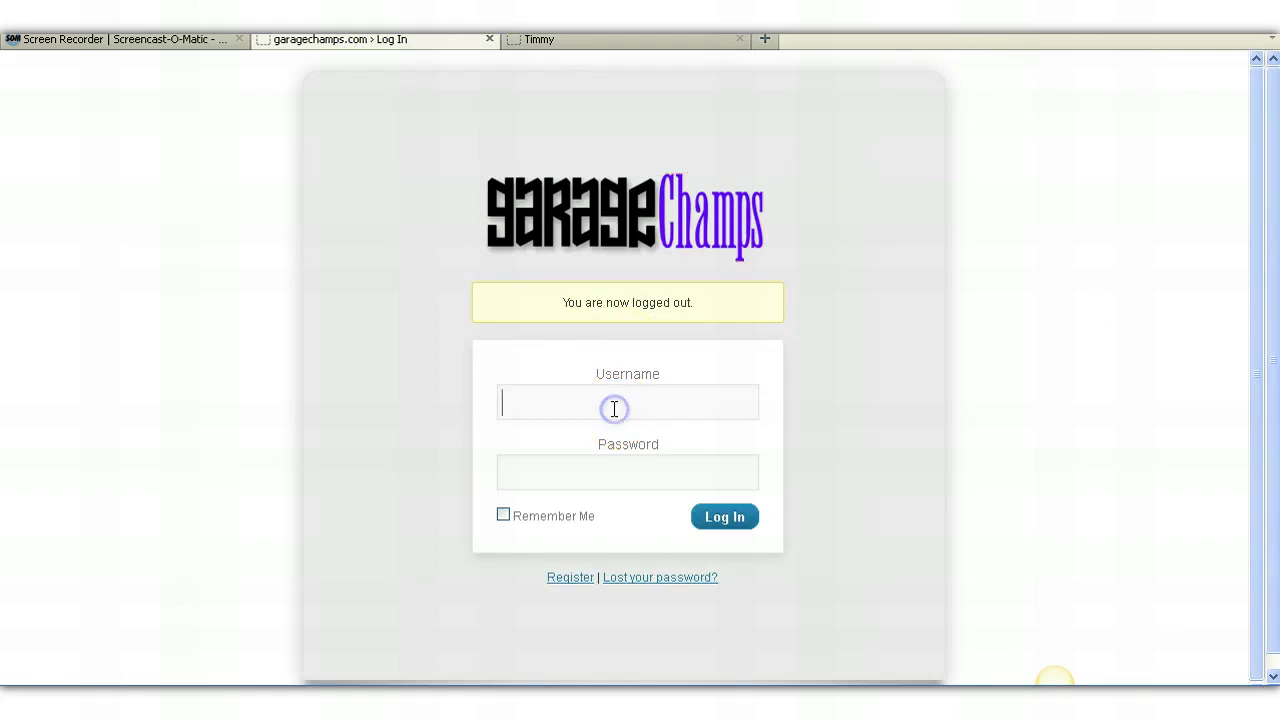
type("Si")
key("Down")
key("Tab")
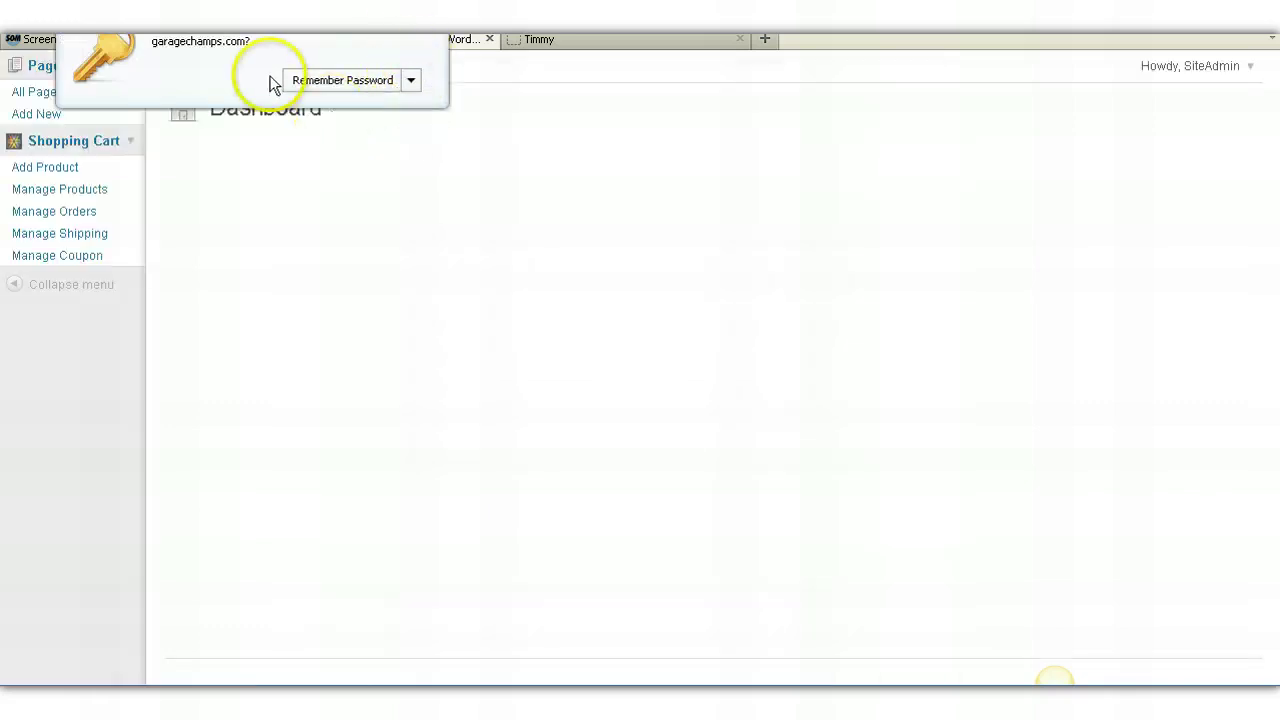
left_click(411, 80)
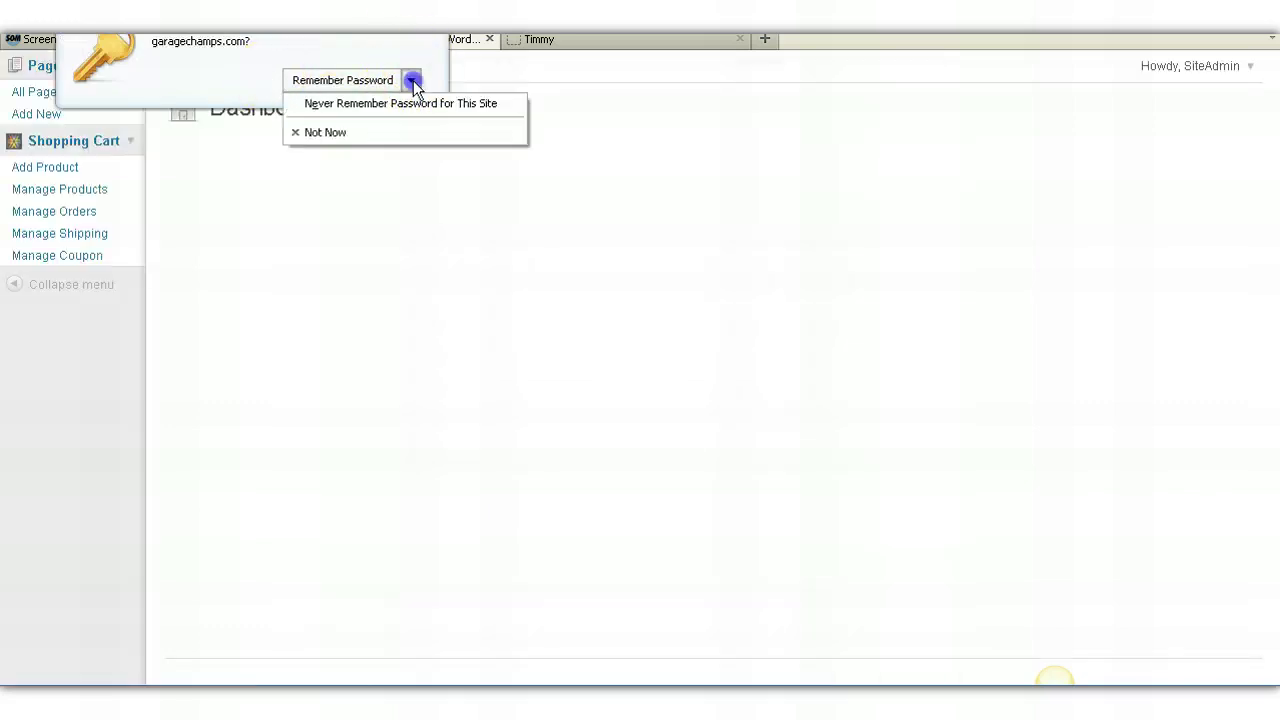
left_click(389, 129)
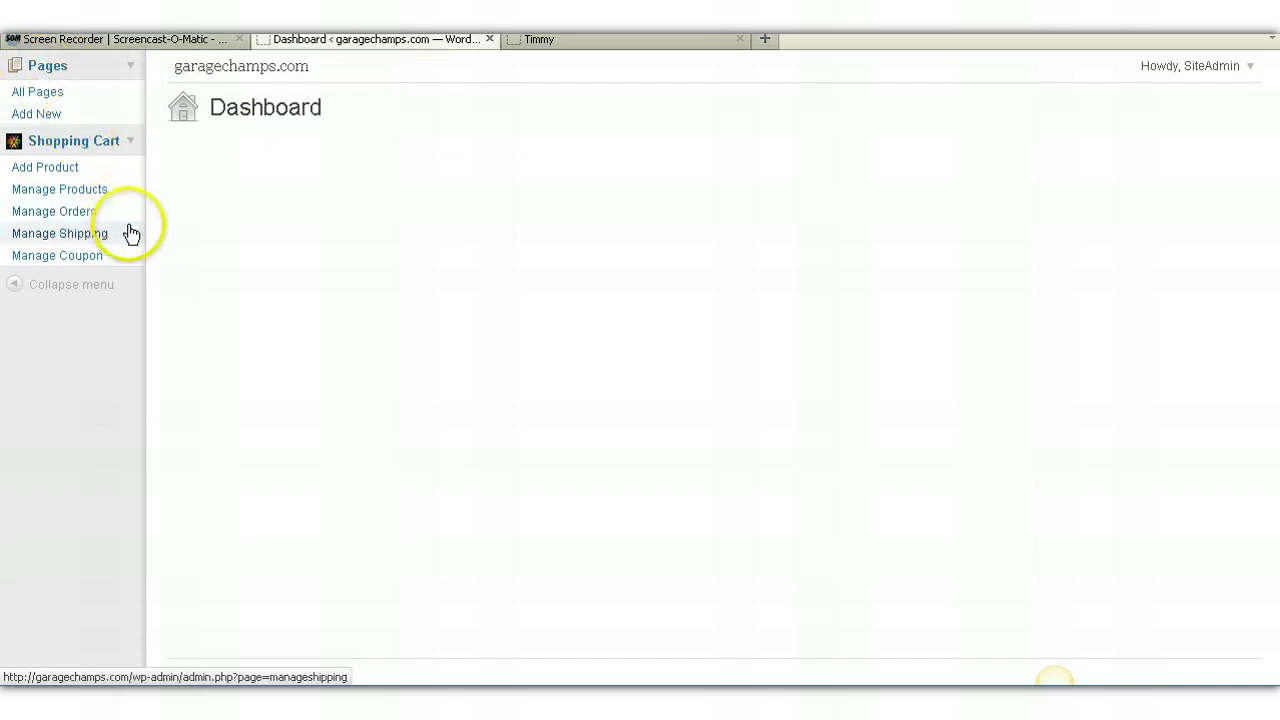
View the About Garage Champs page on the public storefront.
left_click(547, 41)
left_click_drag(1265, 443, 1255, 104)
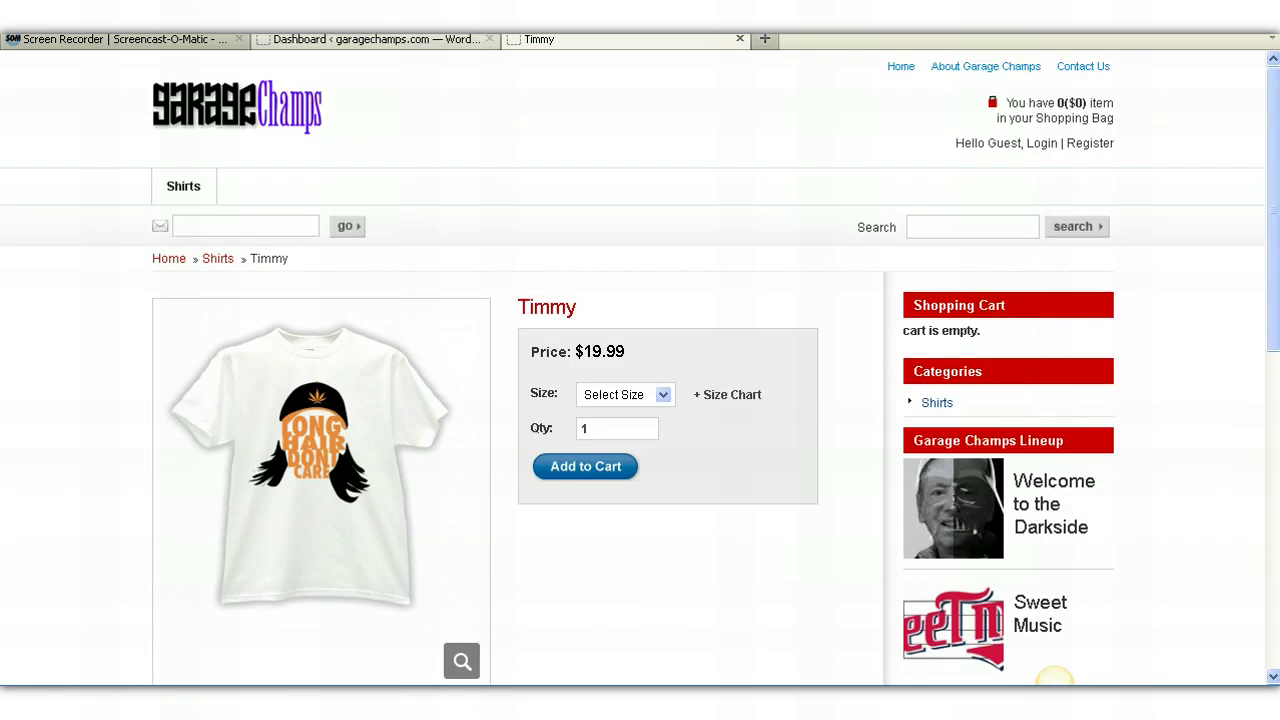
left_click(986, 70)
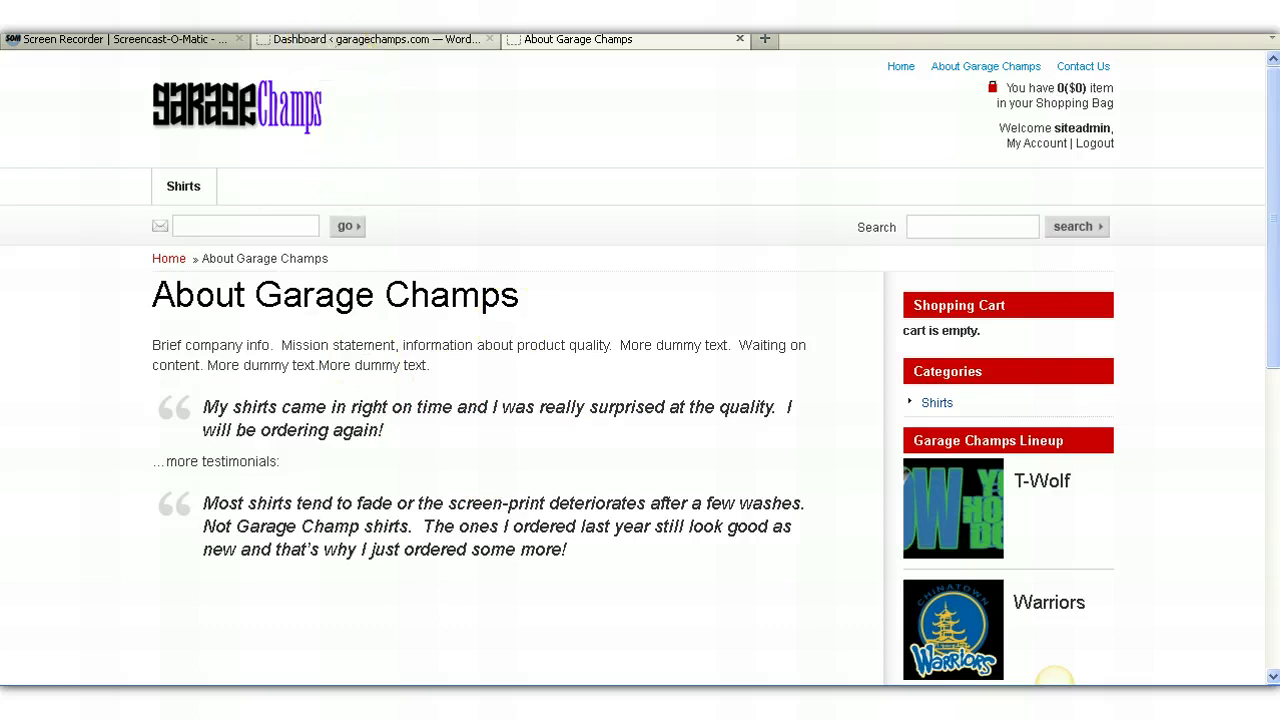
List all pages in the site administration and compare them with the storefront's Contact Us page.
left_click(336, 42)
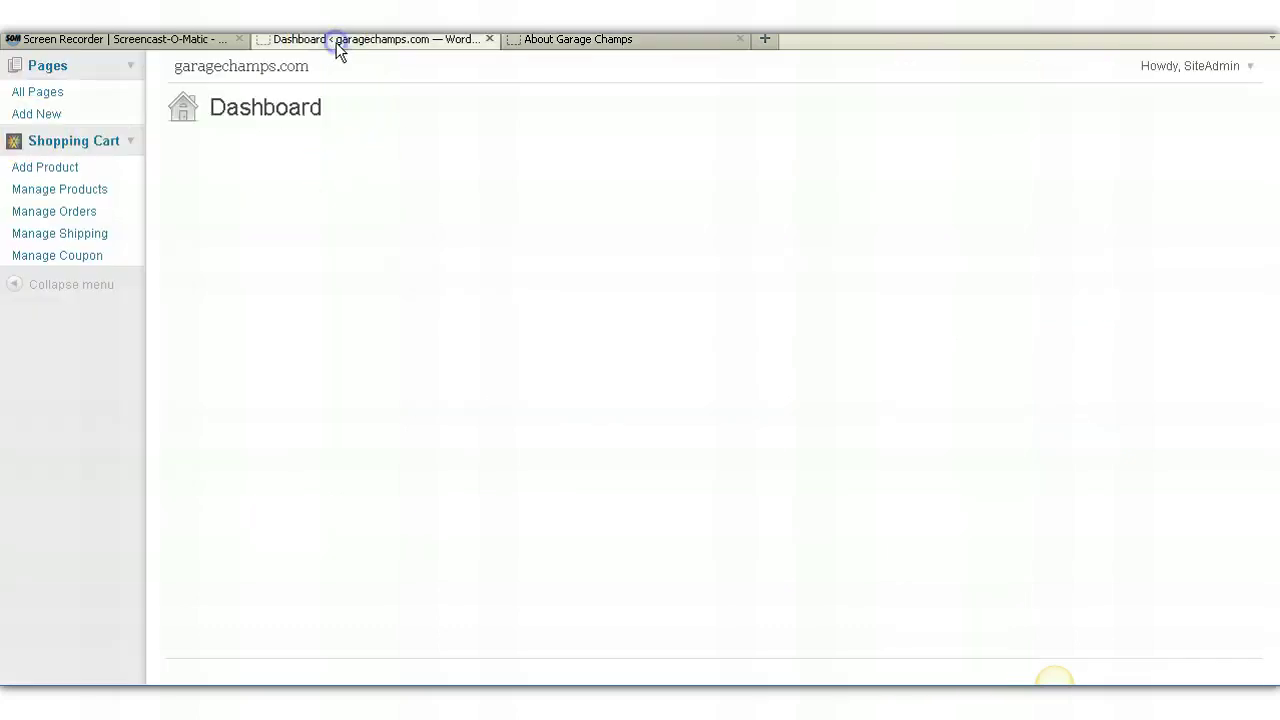
left_click(29, 101)
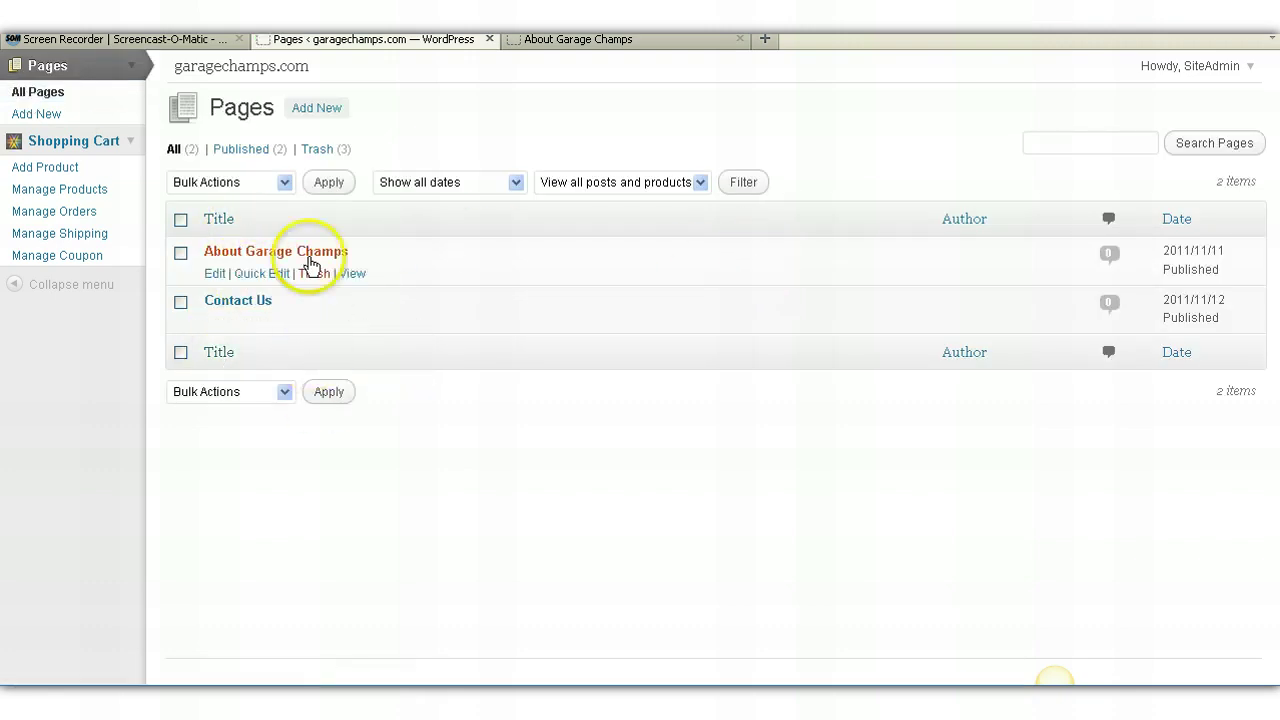
left_click(649, 44)
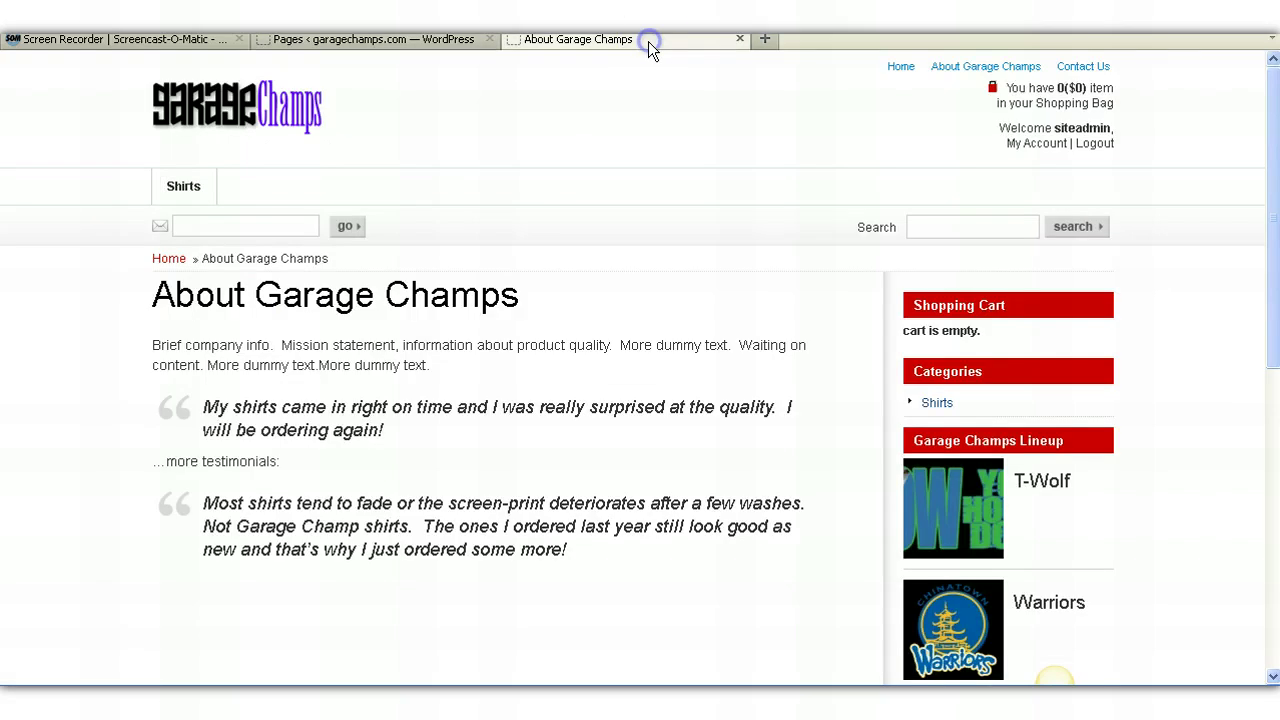
left_click(1086, 68)
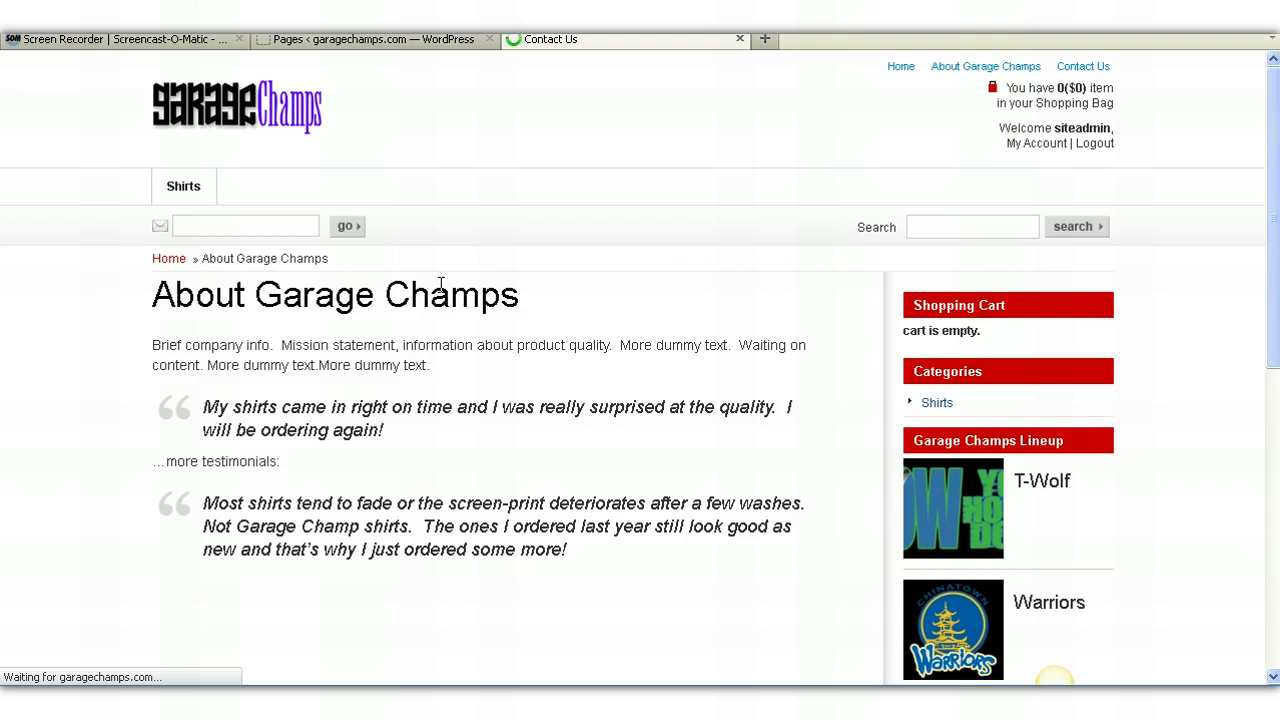
left_click(420, 39)
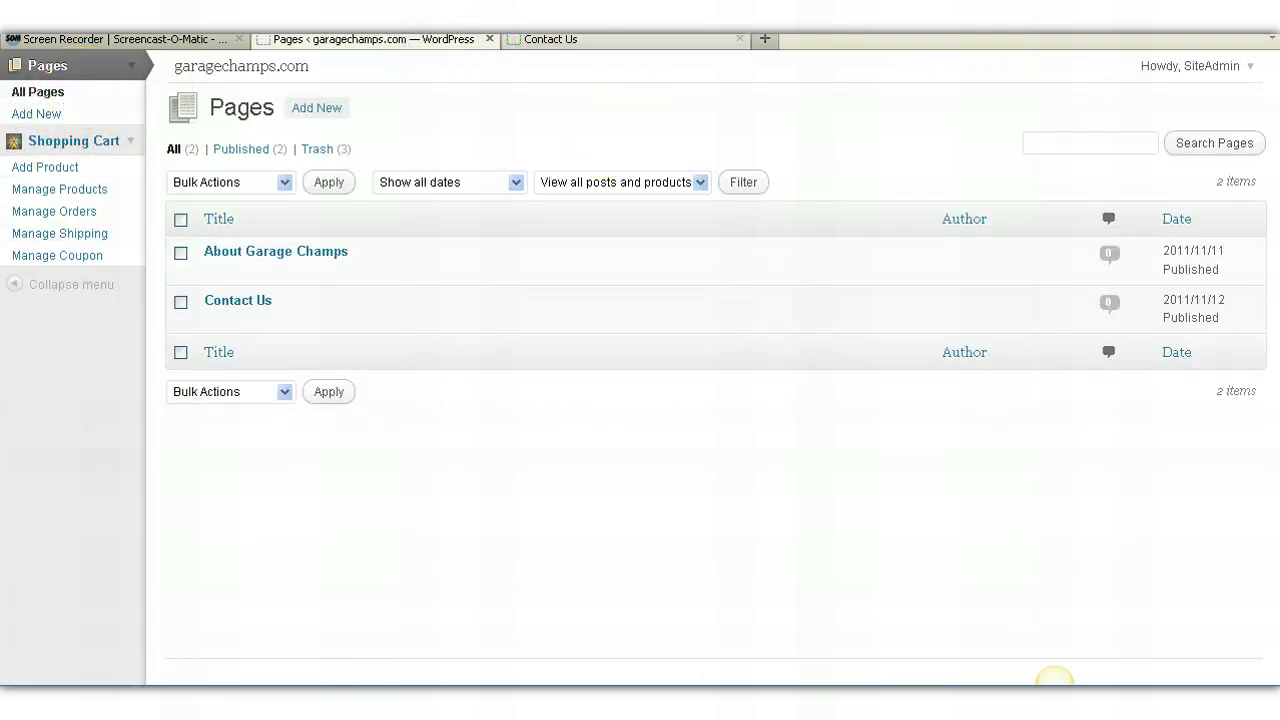
left_click(621, 40)
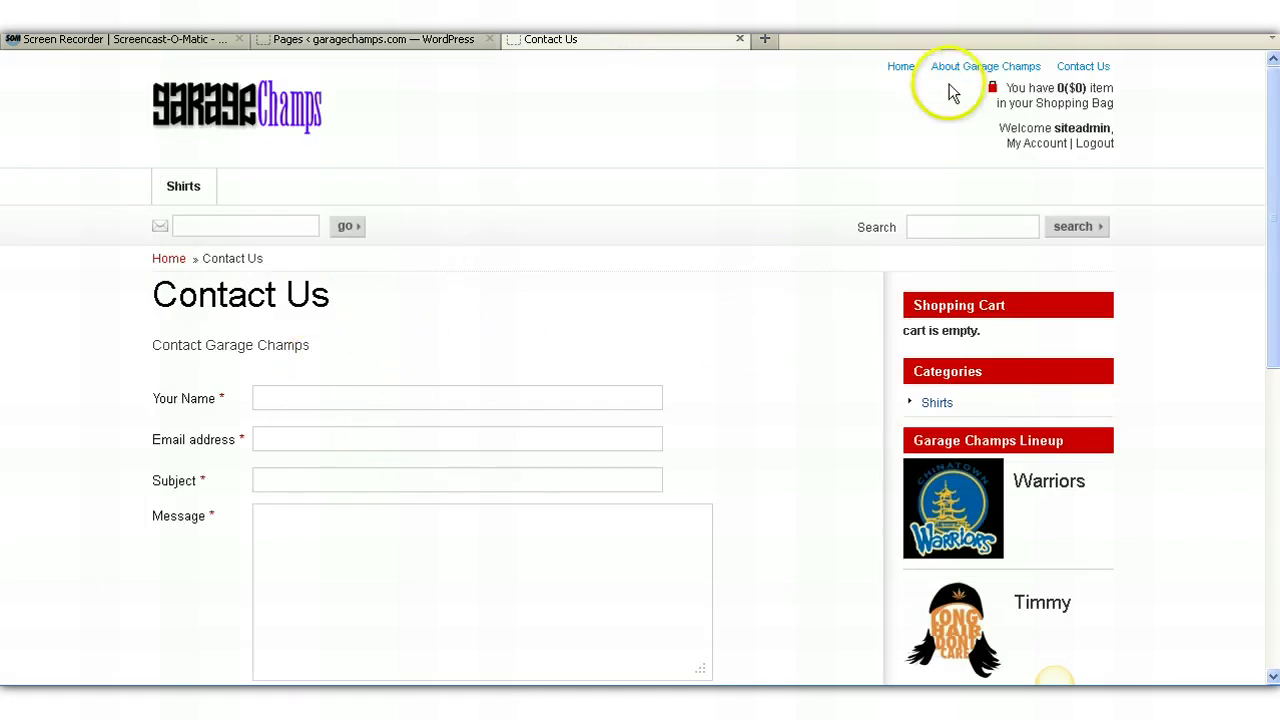
Open the About Garage Champs page for editing and display the second row of formatting tools.
left_click(356, 42)
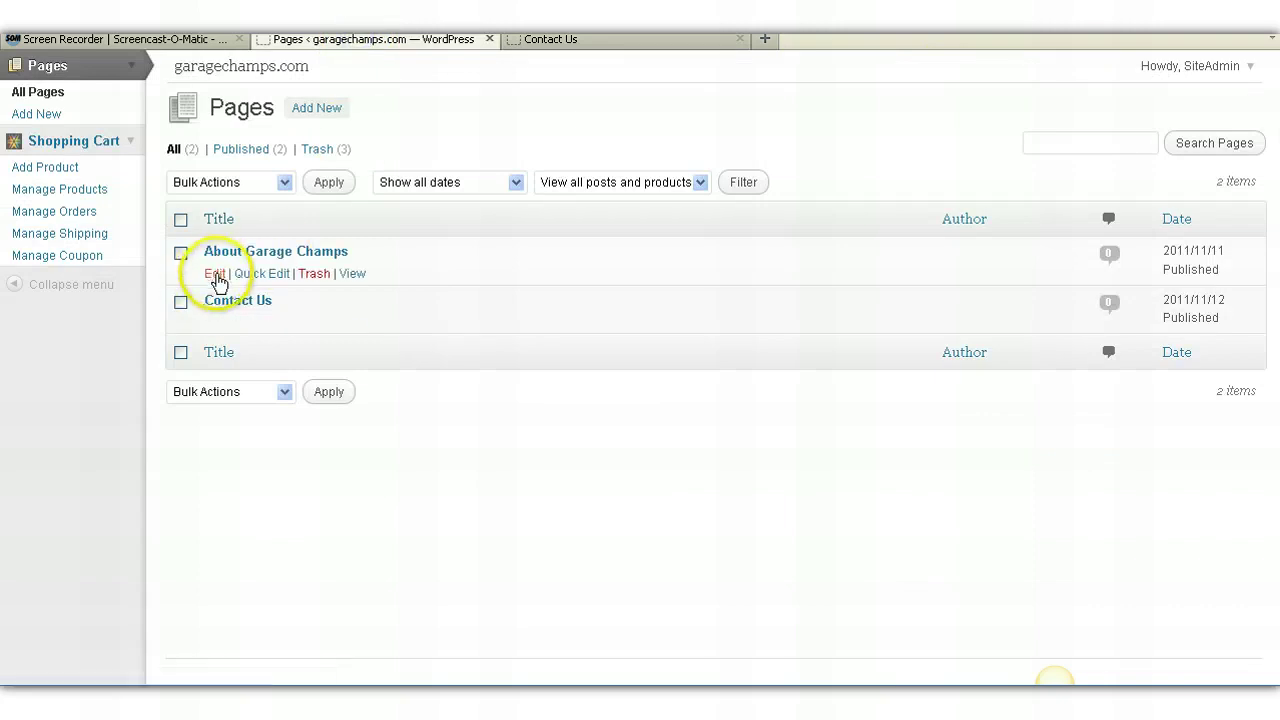
left_click(216, 275)
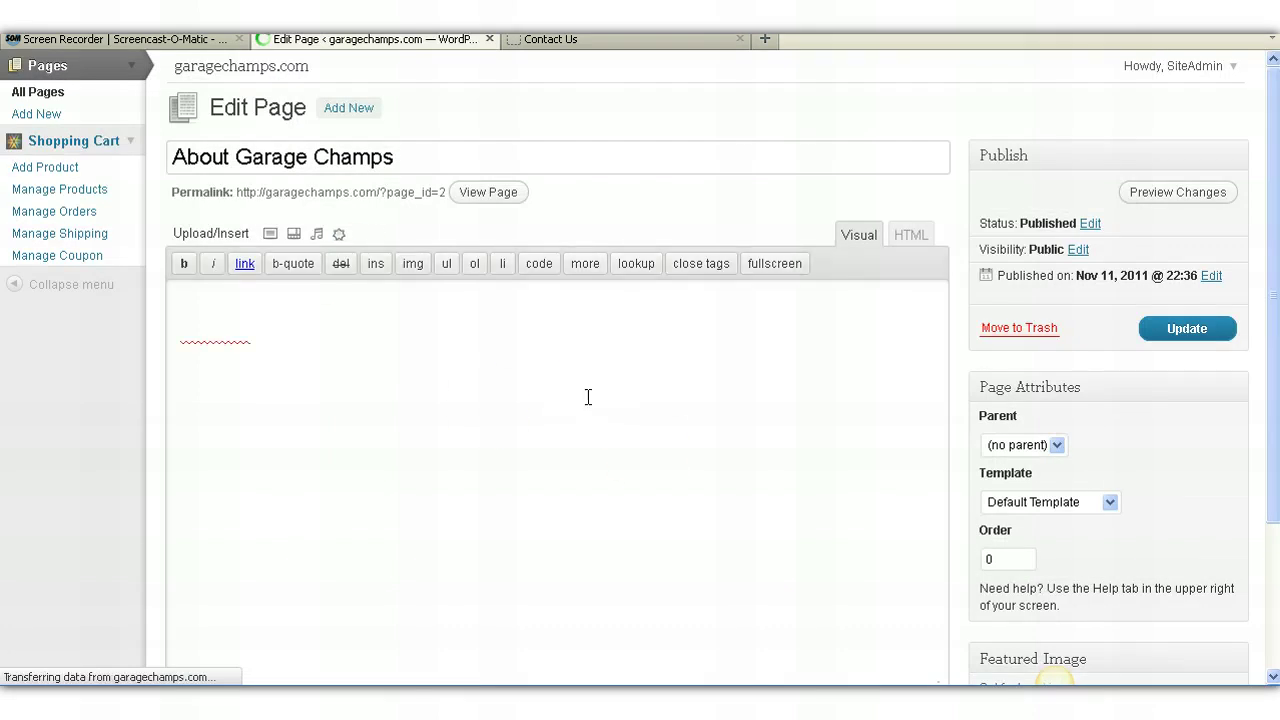
left_click(500, 458)
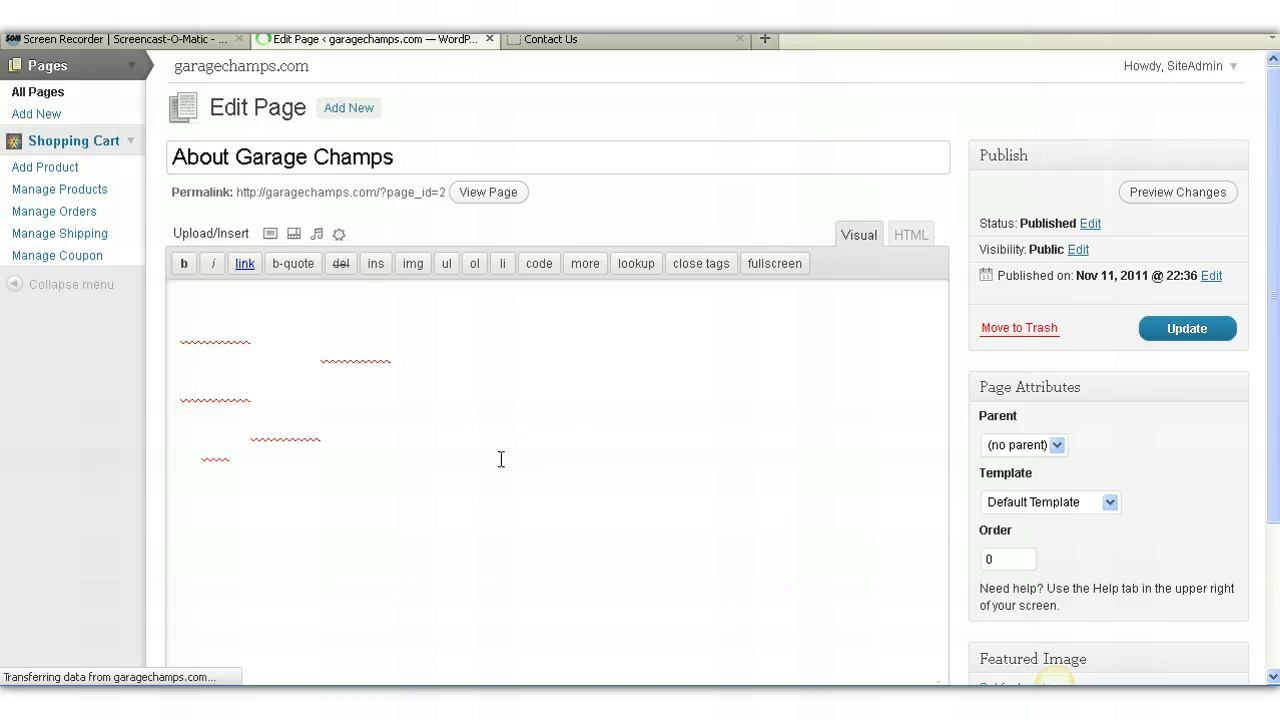
left_click(511, 295)
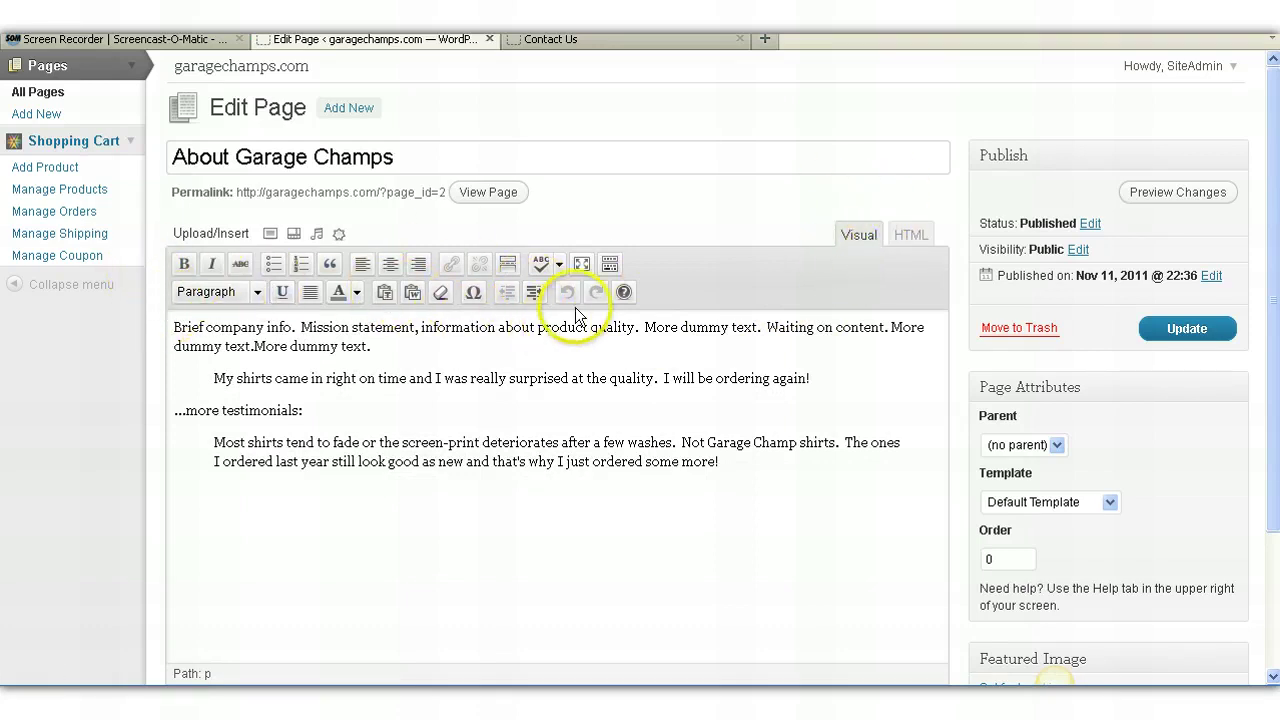
left_click(607, 264)
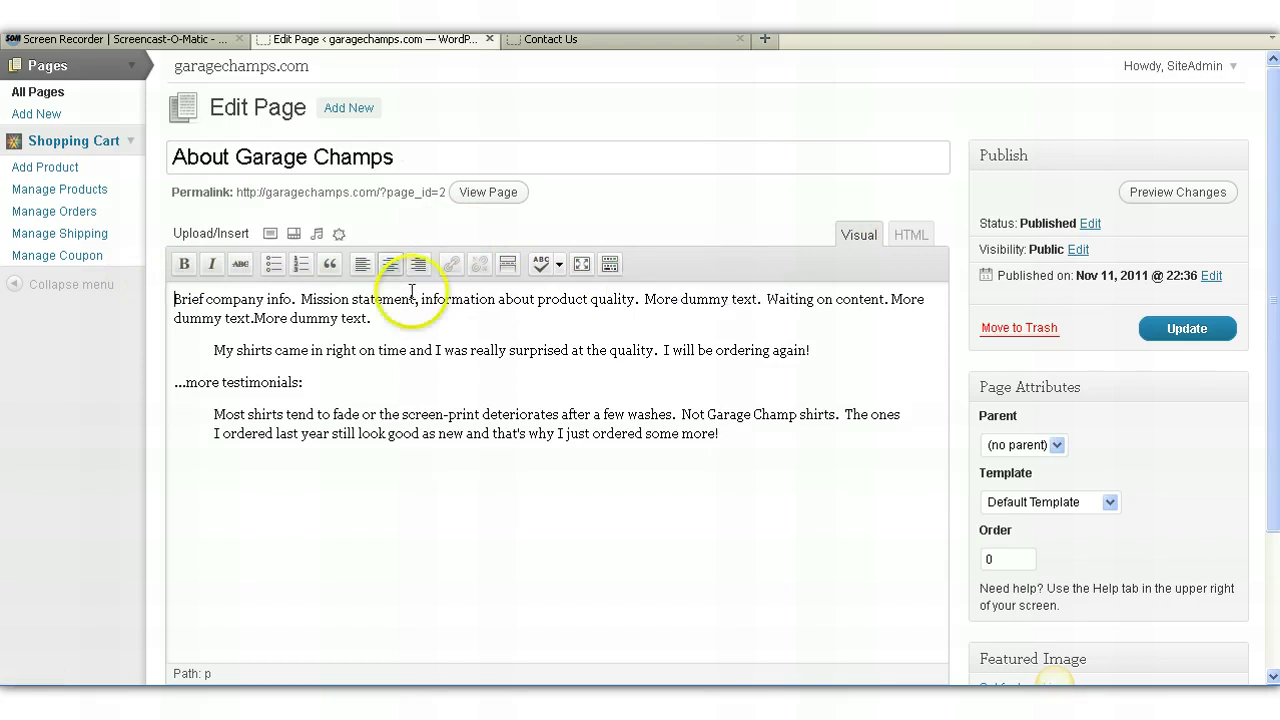
left_click(610, 265)
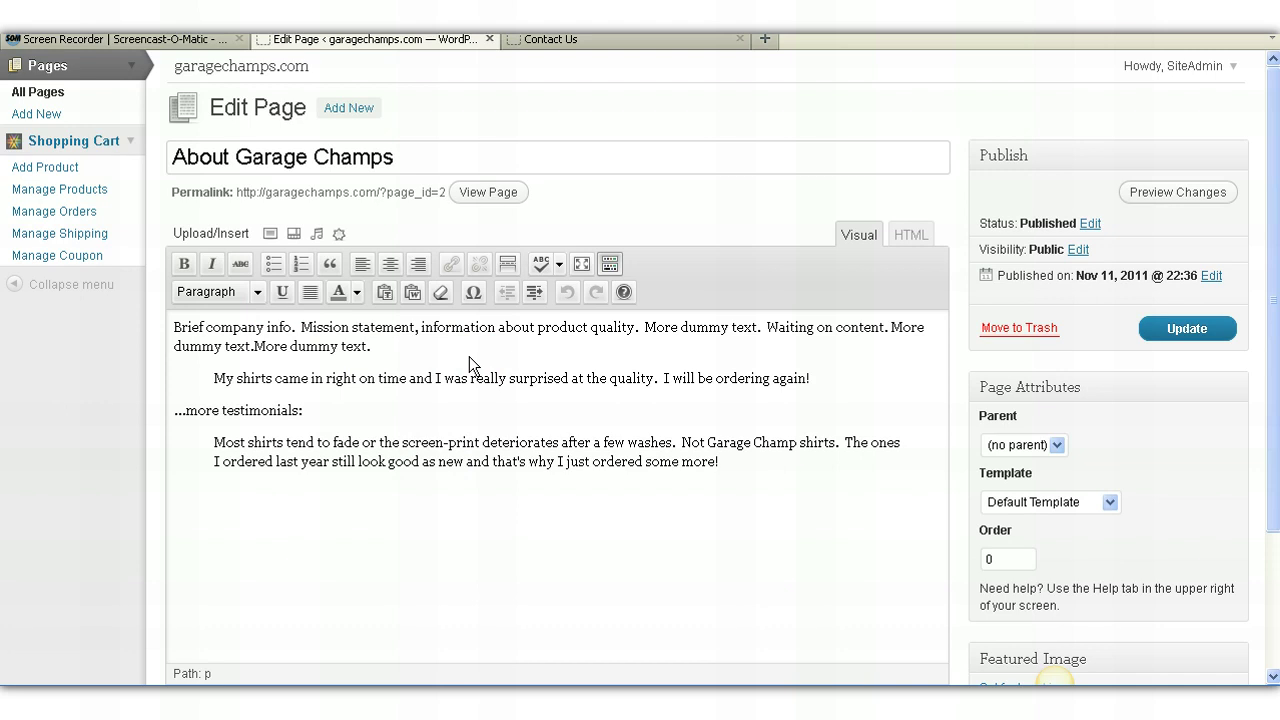
Add the sentence "Add new text." at the end of the first paragraph and format it bold and red.
type("Add new text.")
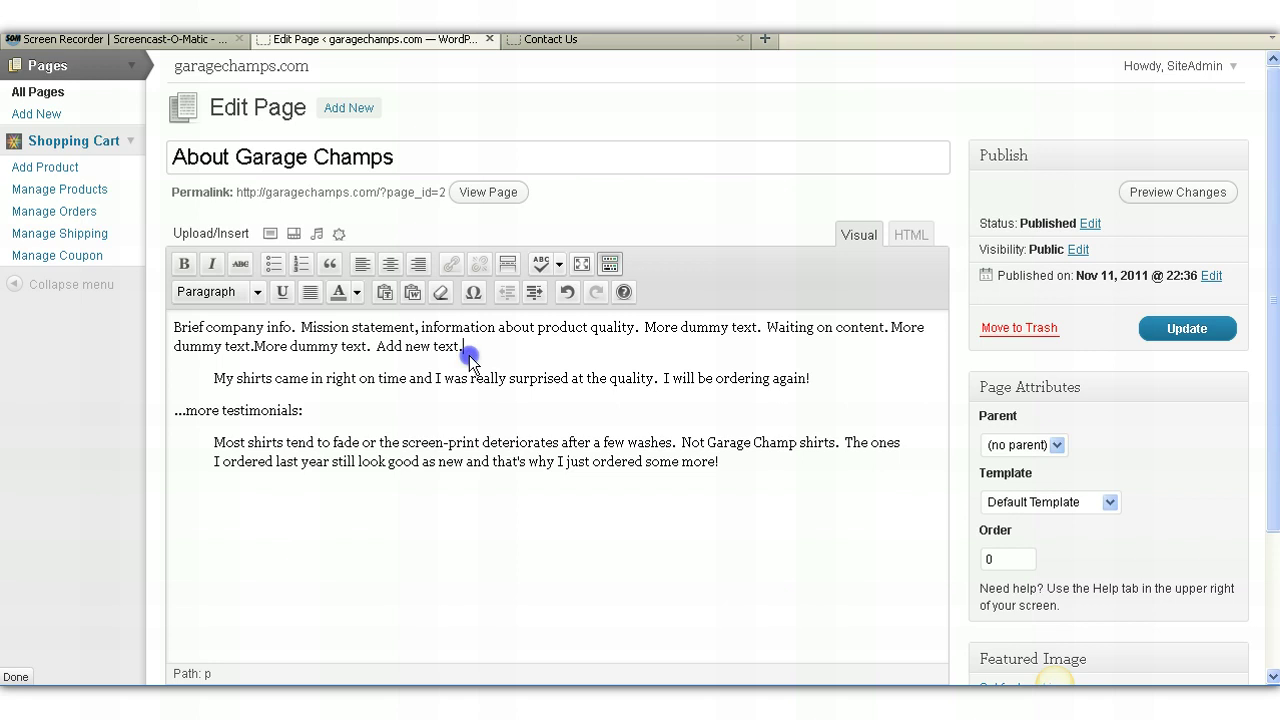
left_click_drag(464, 347, 370, 346)
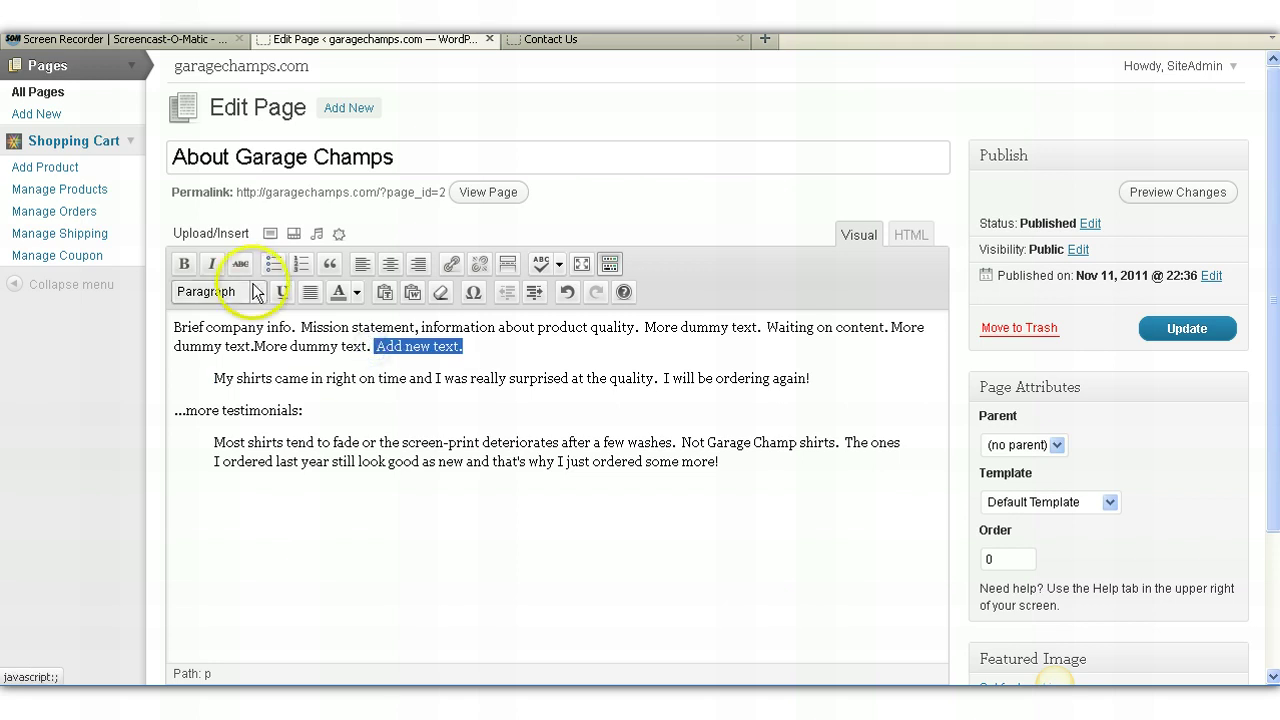
left_click(184, 264)
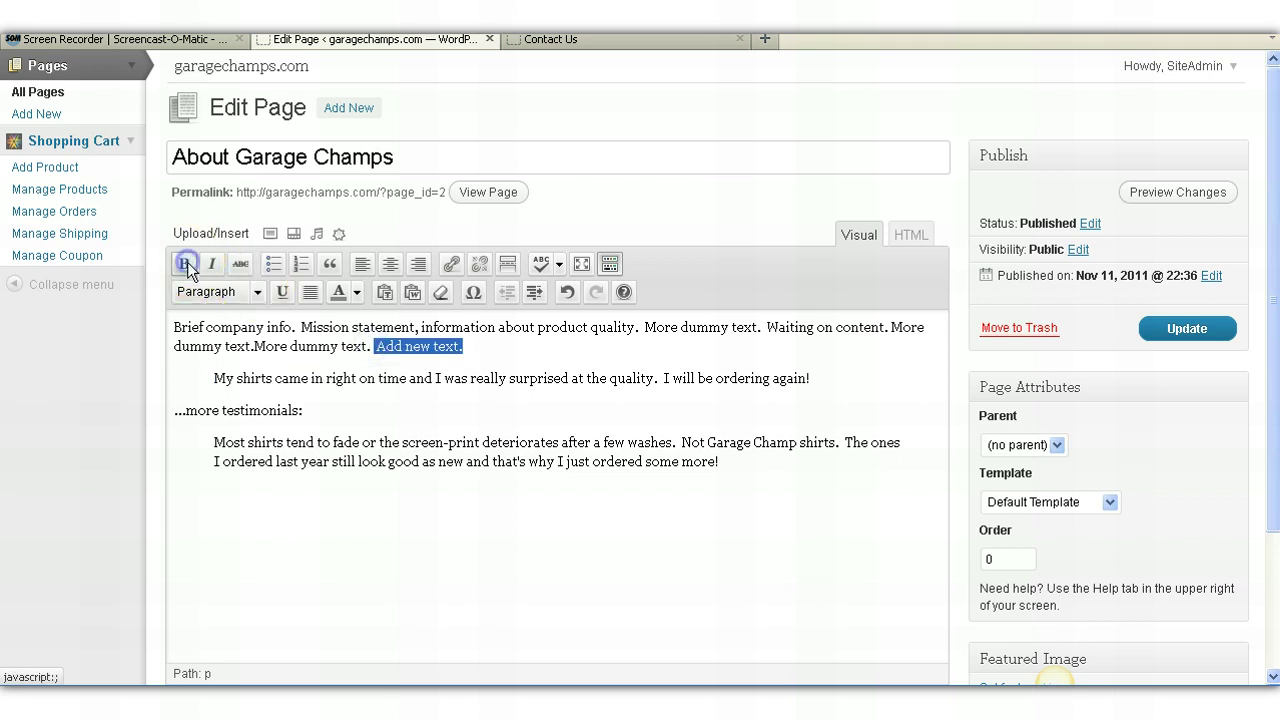
left_click(356, 292)
left_click(336, 346)
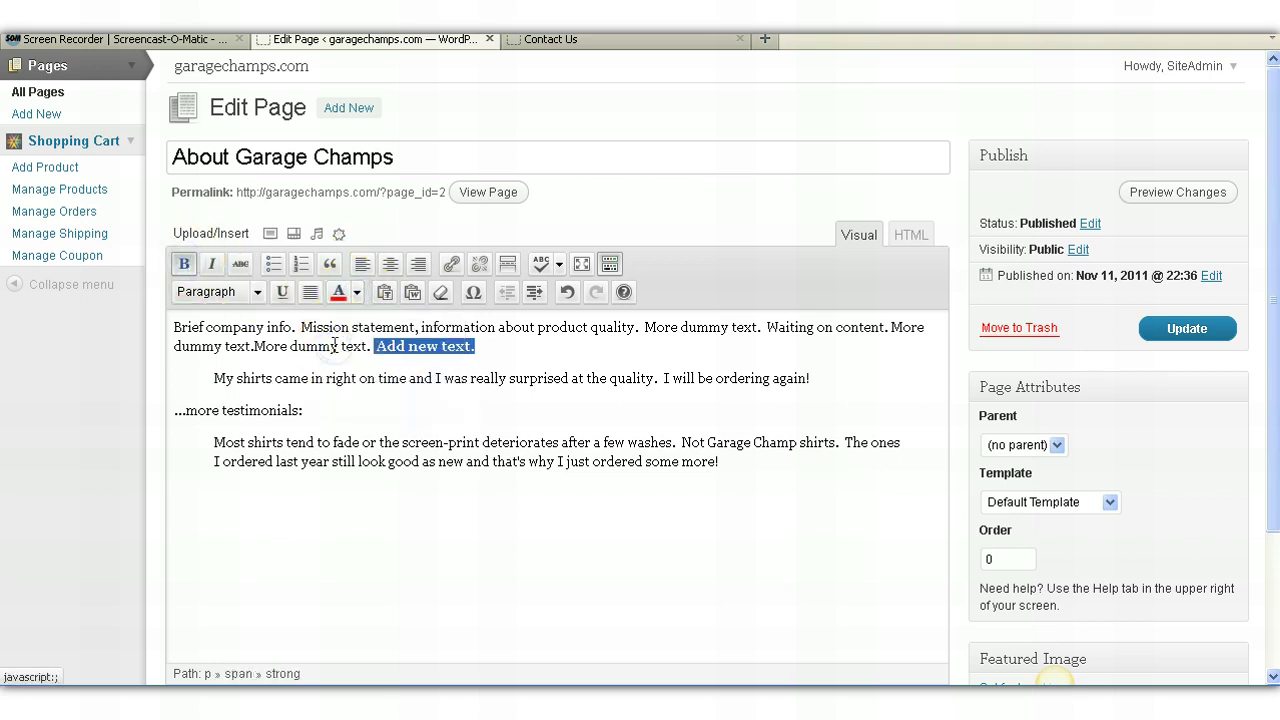
Try the Heading 1 format on the first paragraph and undo it.
left_click(256, 292)
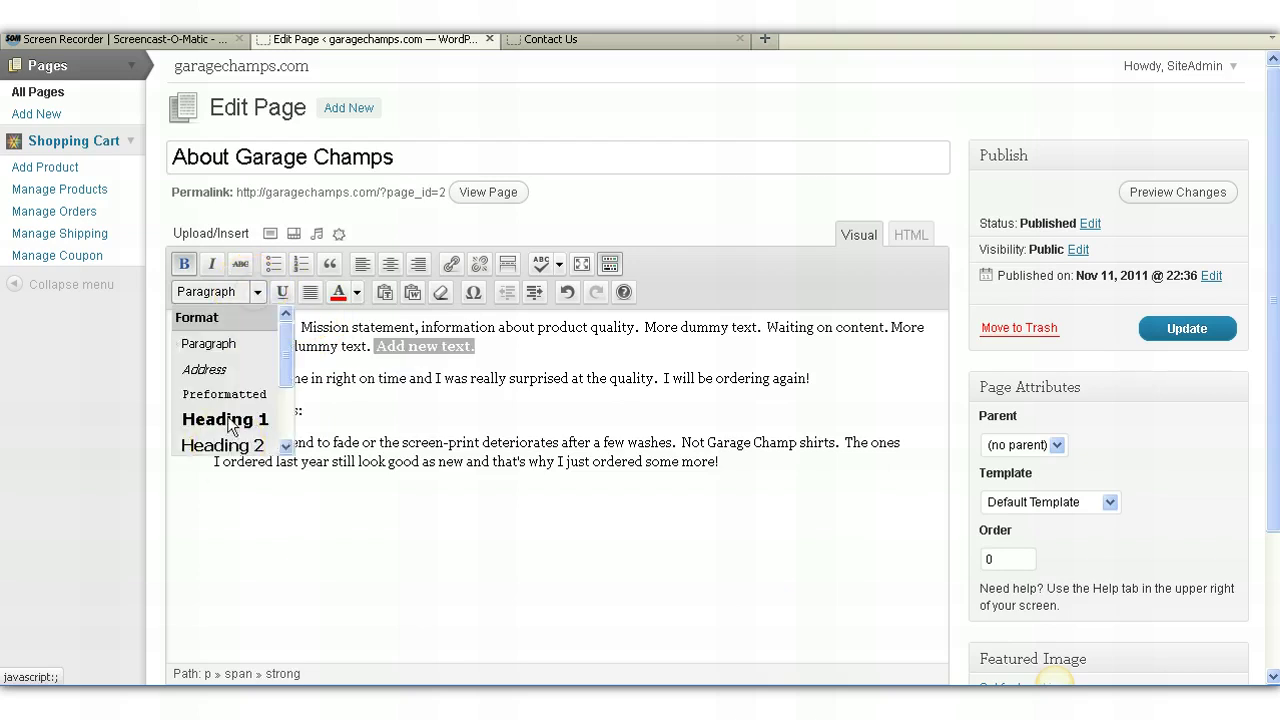
left_click(229, 425)
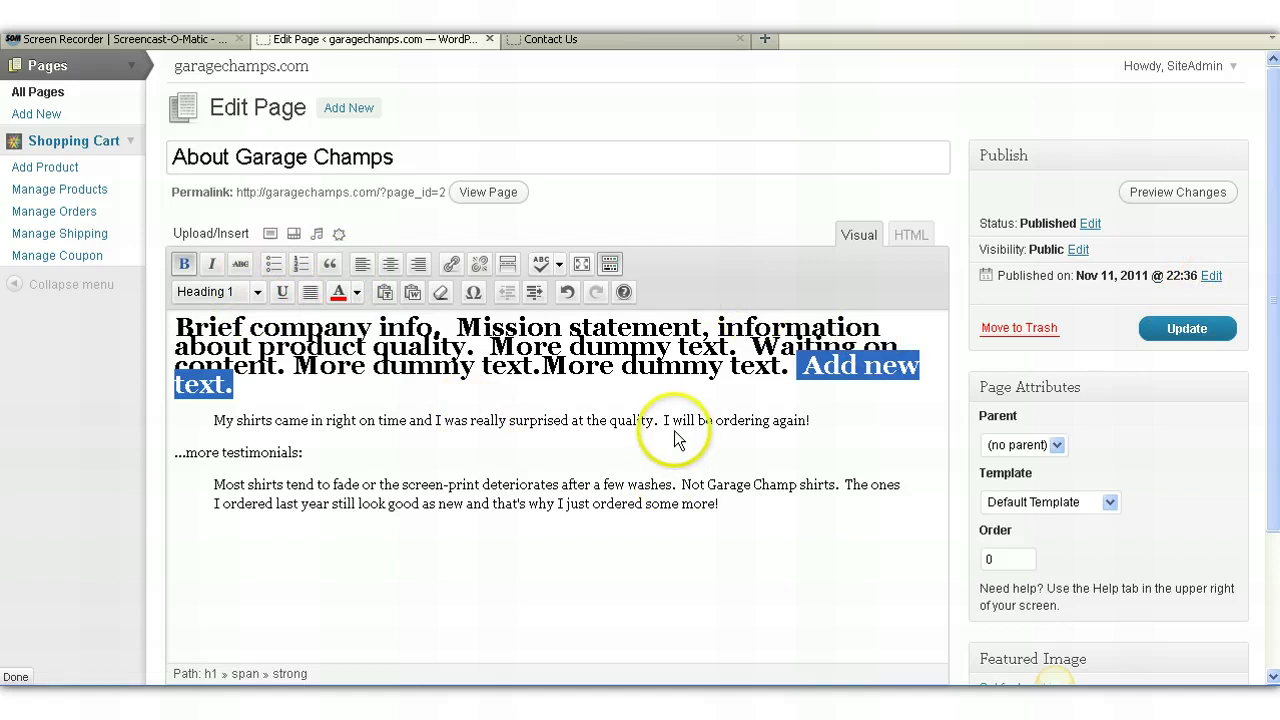
key("ctrl+z")
left_click(734, 395)
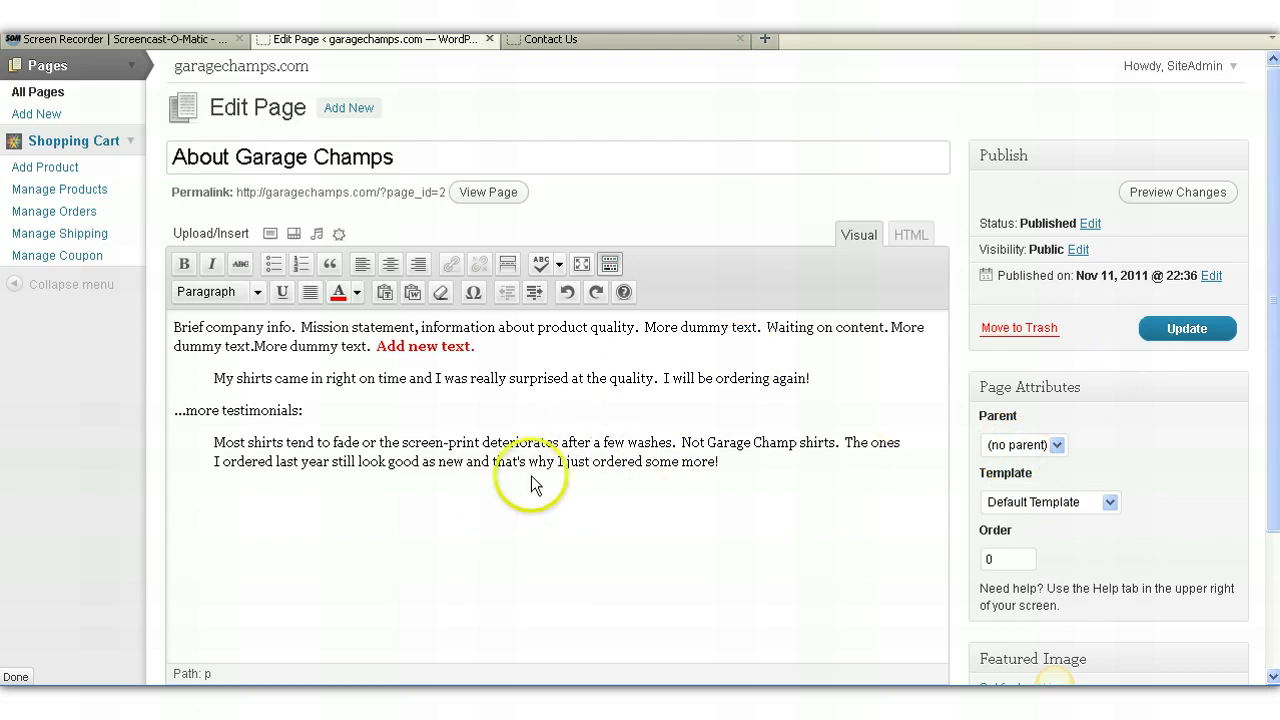
Update the About Garage Champs page and view the published version on the storefront.
left_click(1186, 340)
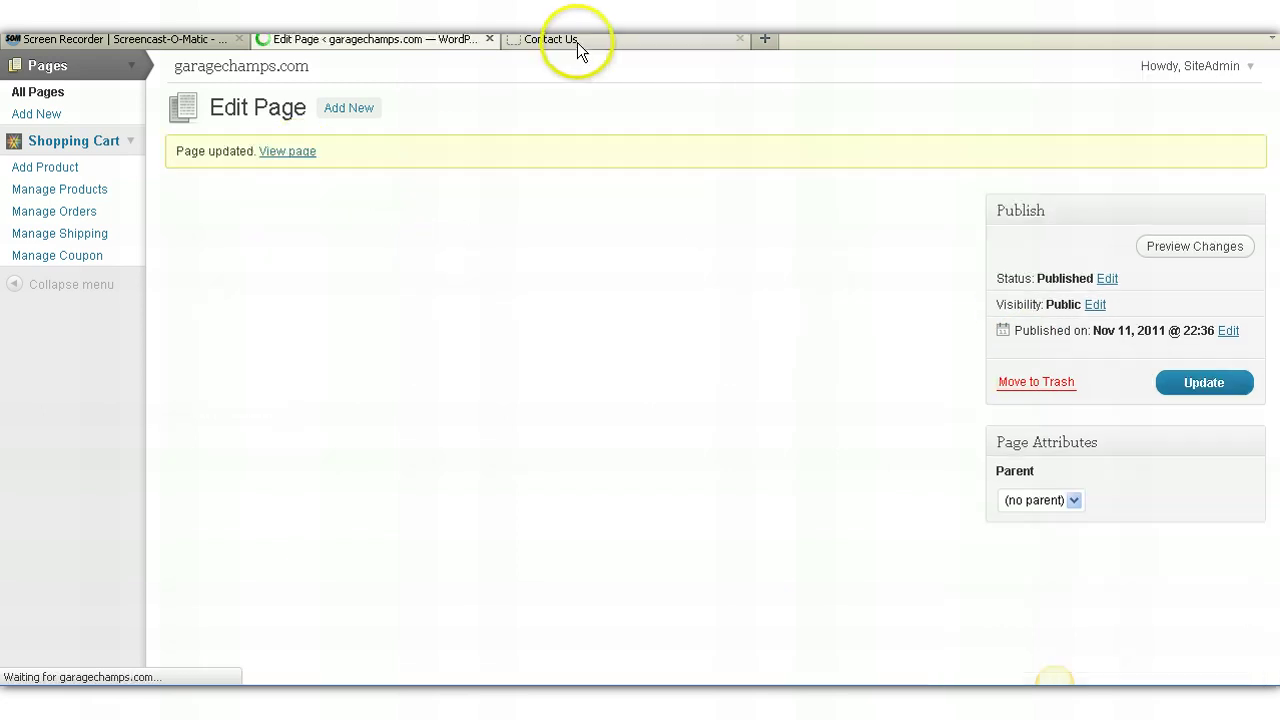
left_click(577, 42)
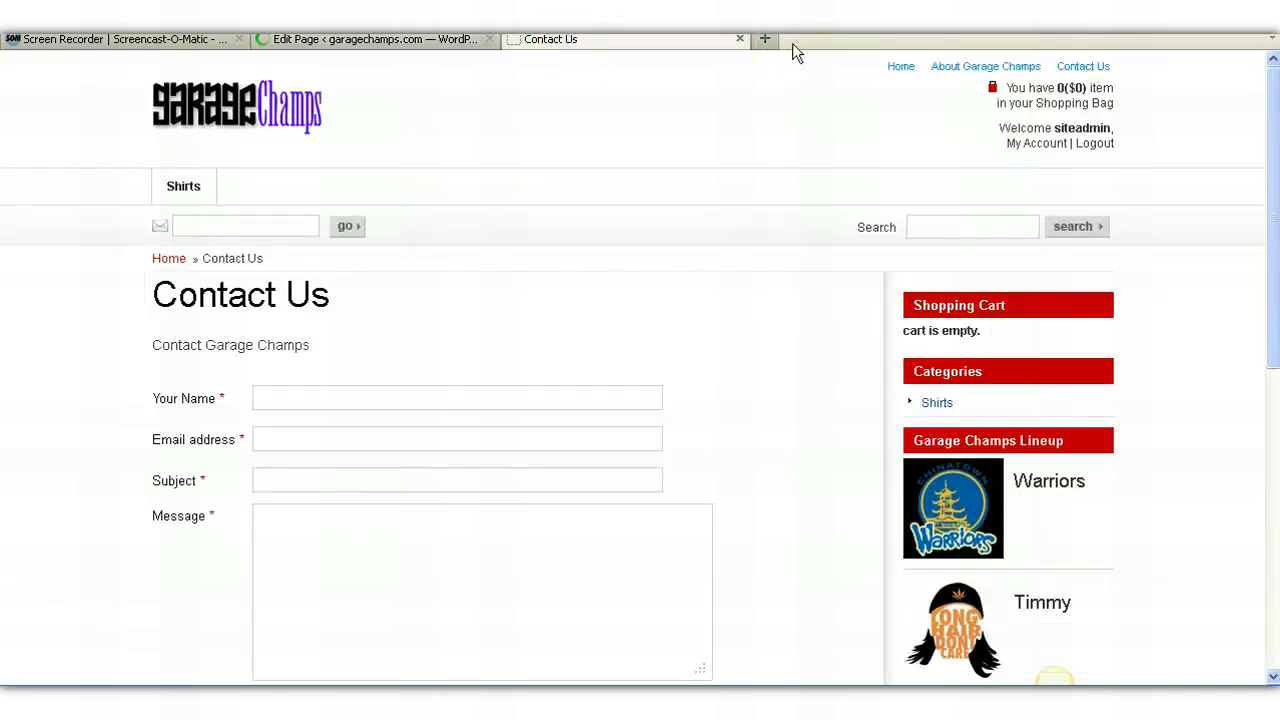
left_click(1000, 68)
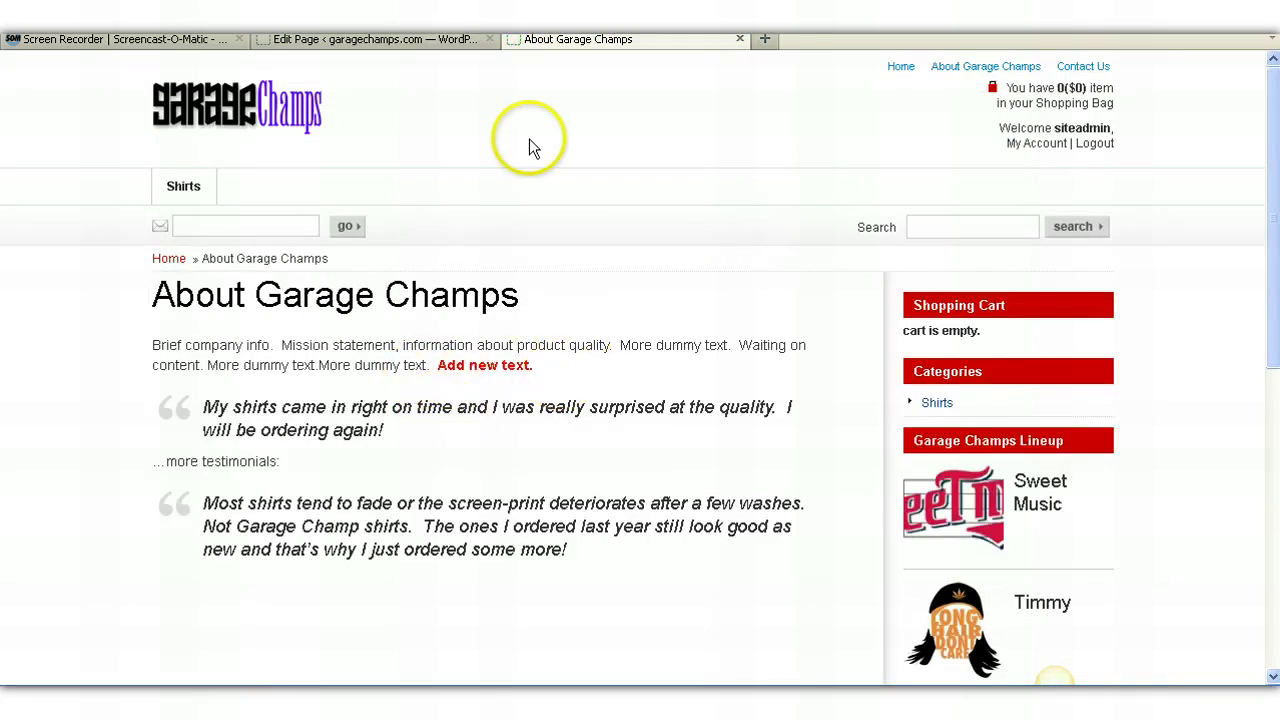
Return to the site administration and start a new blank page.
left_click(441, 42)
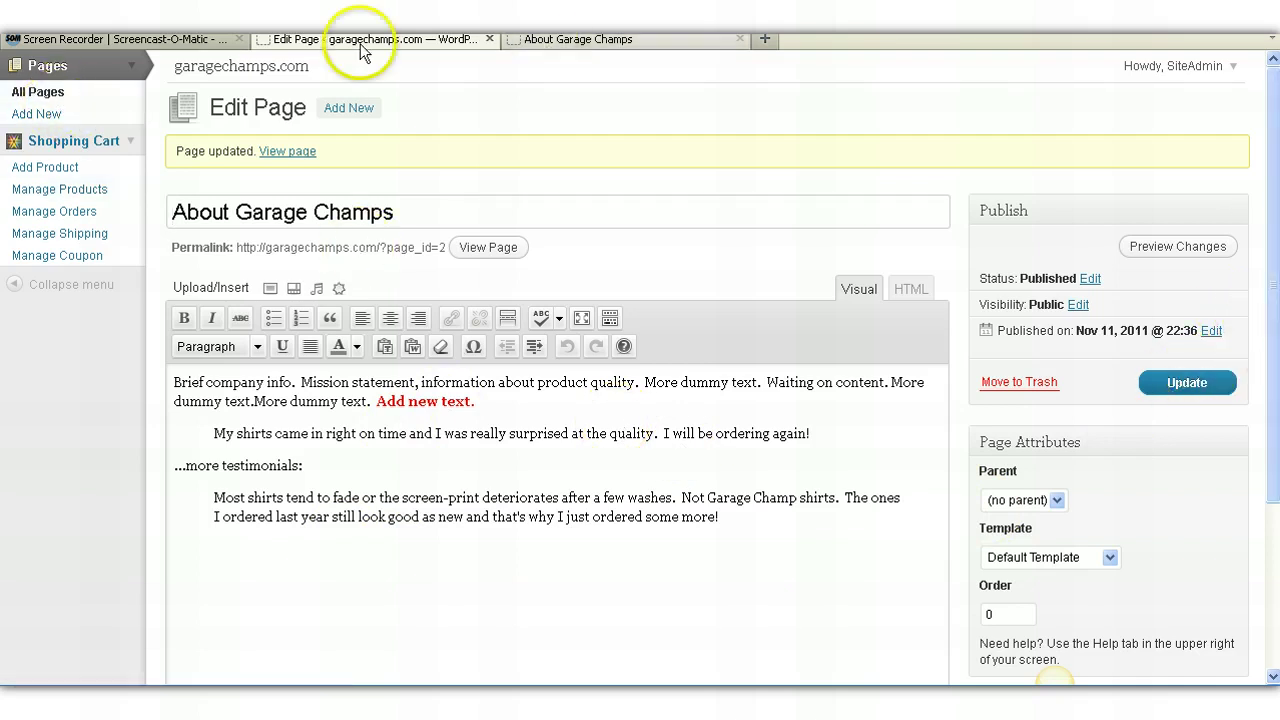
left_click(53, 116)
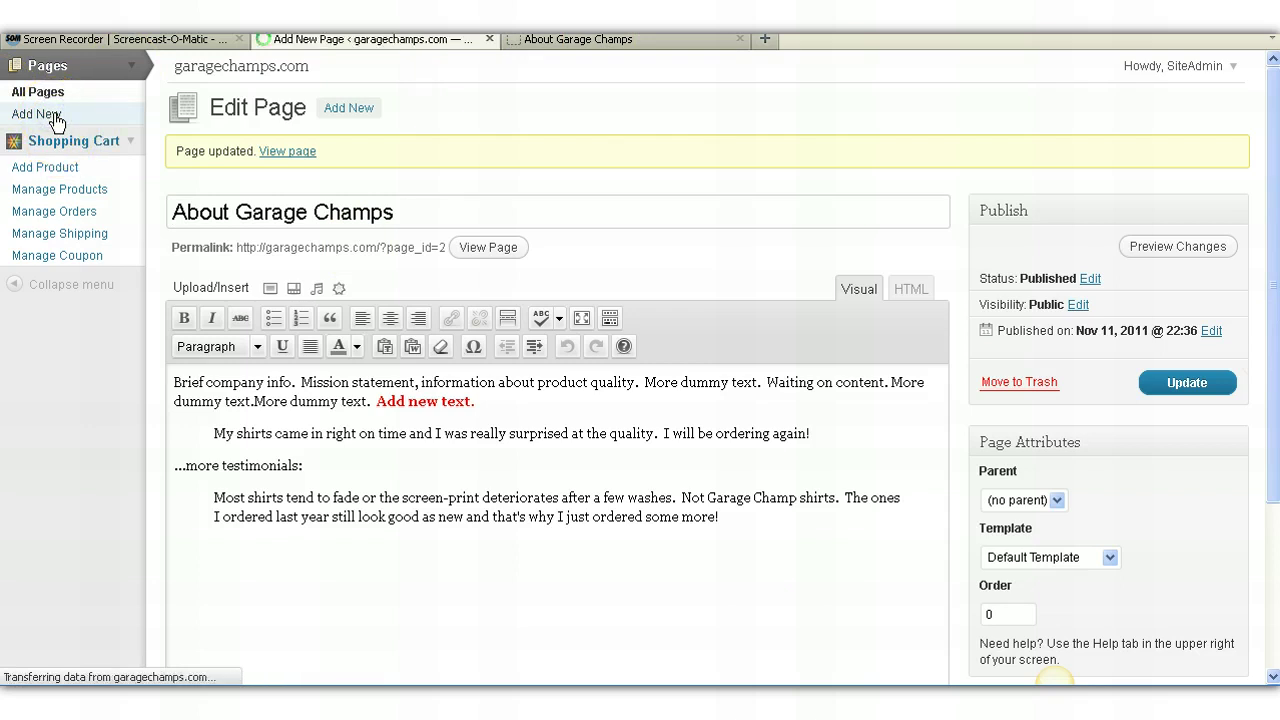
left_click(346, 160)
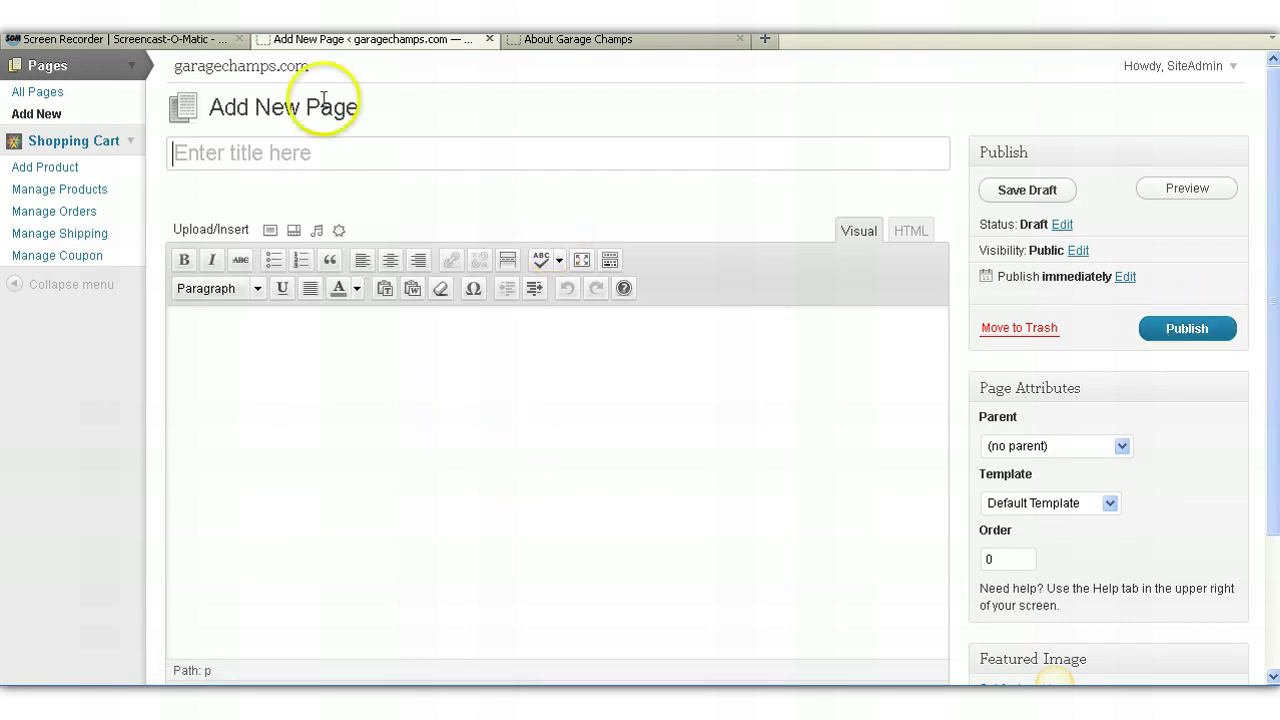
Compare the blank new-page form with the storefront's About Garage Champs page.
left_click(596, 40)
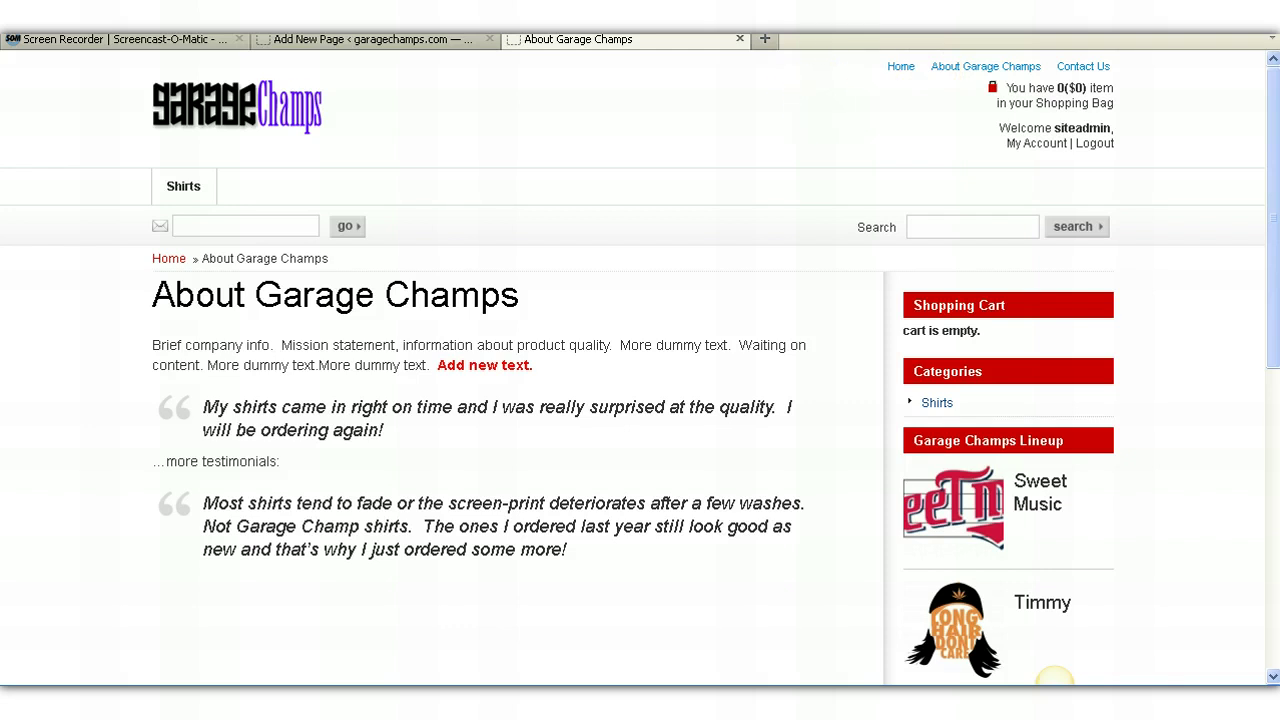
left_click(297, 40)
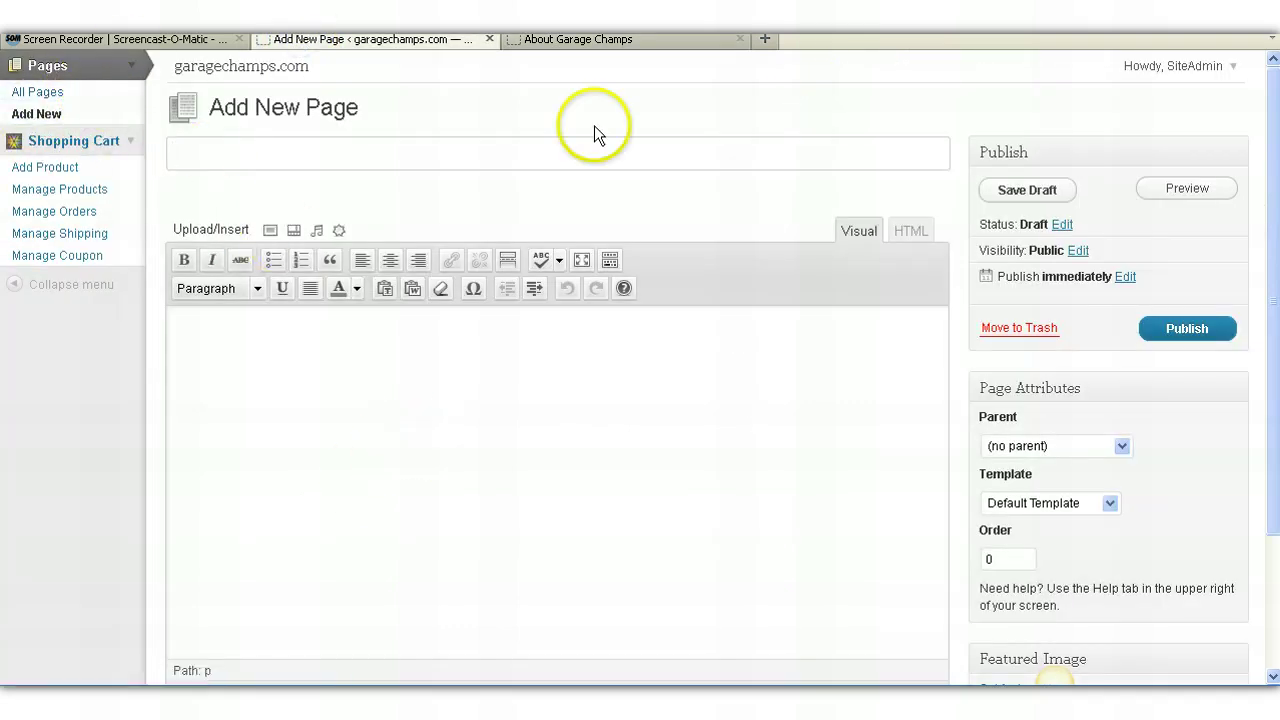
left_click(580, 39)
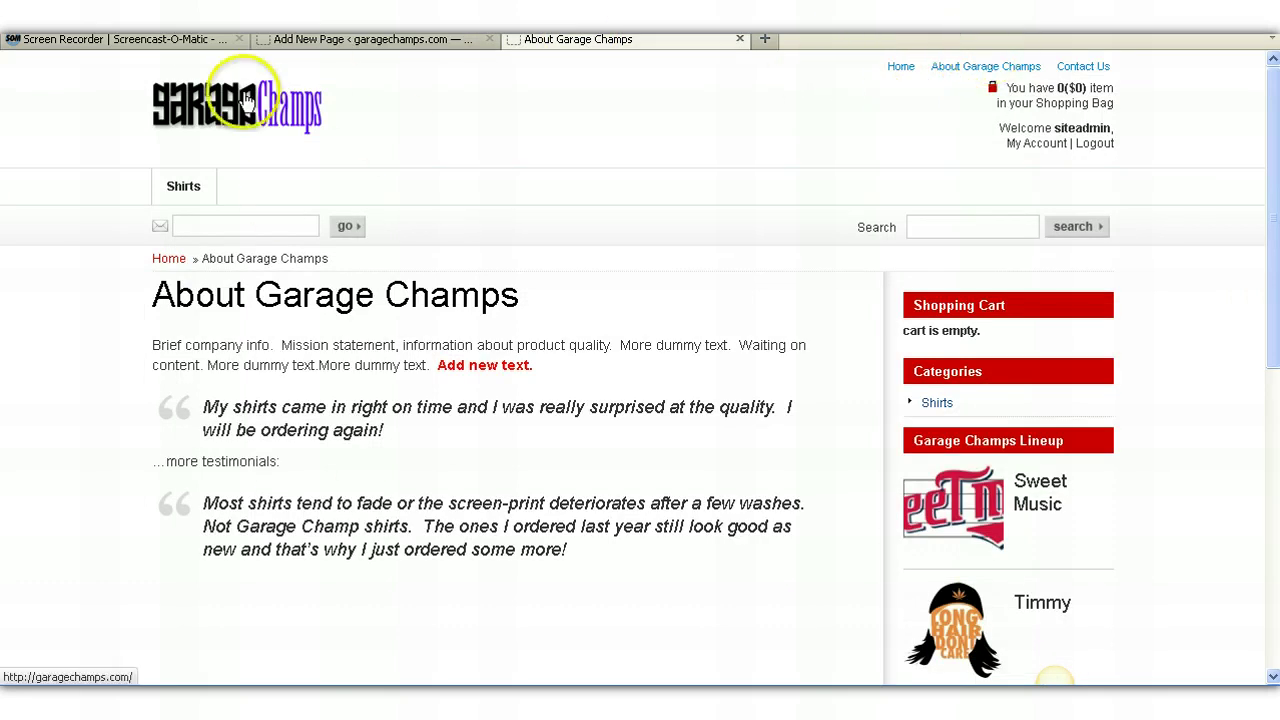
left_click(385, 40)
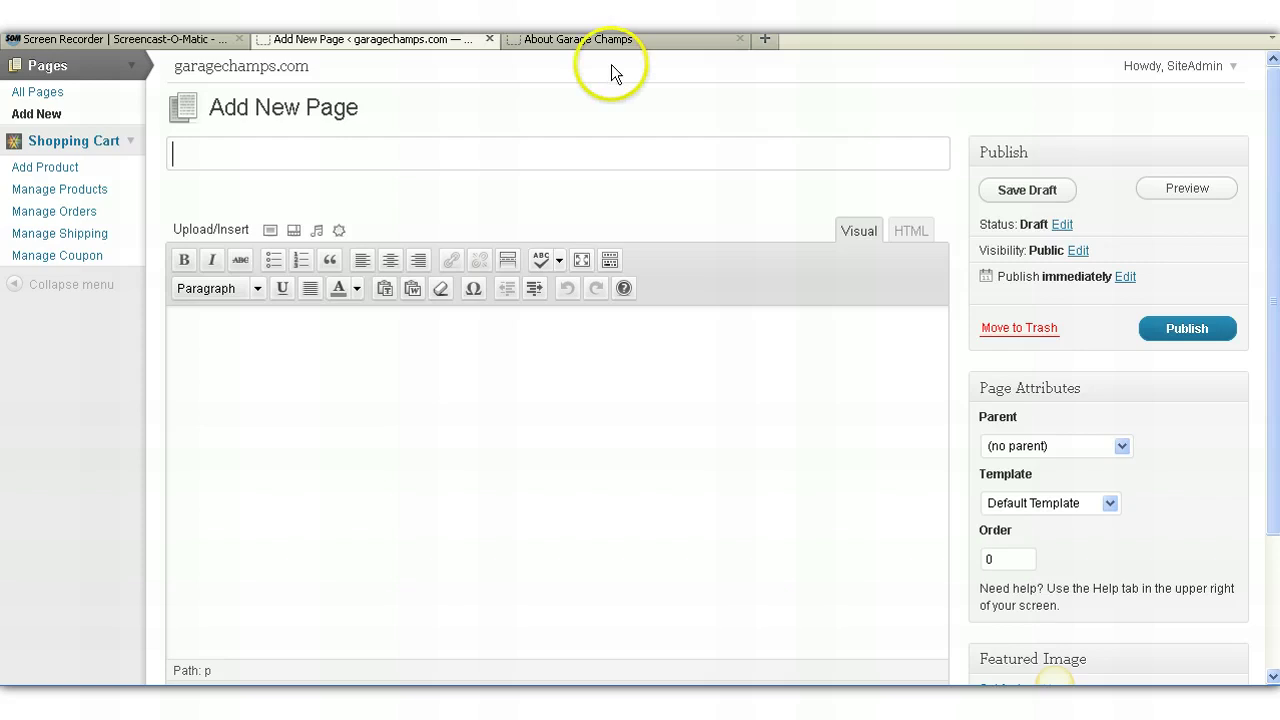
left_click(606, 39)
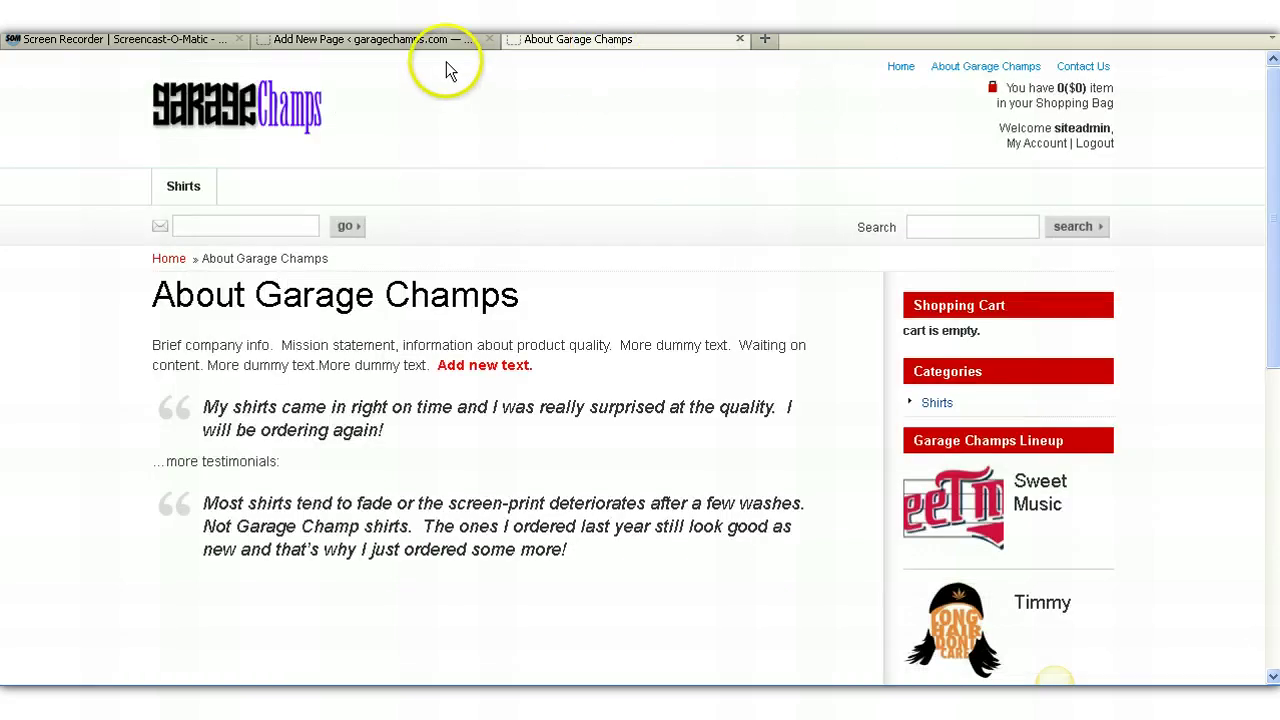
left_click(404, 43)
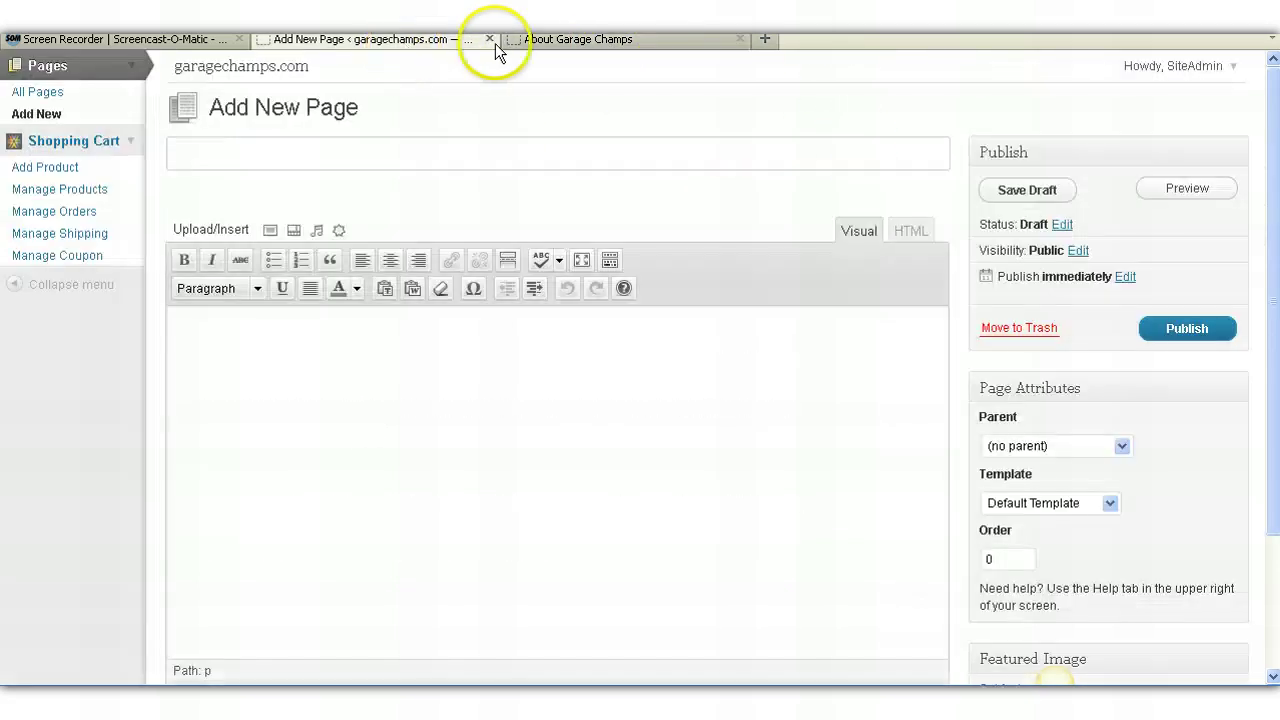
Go to the storefront's home page and open the Sweet Music shirt's product page.
left_click(532, 49)
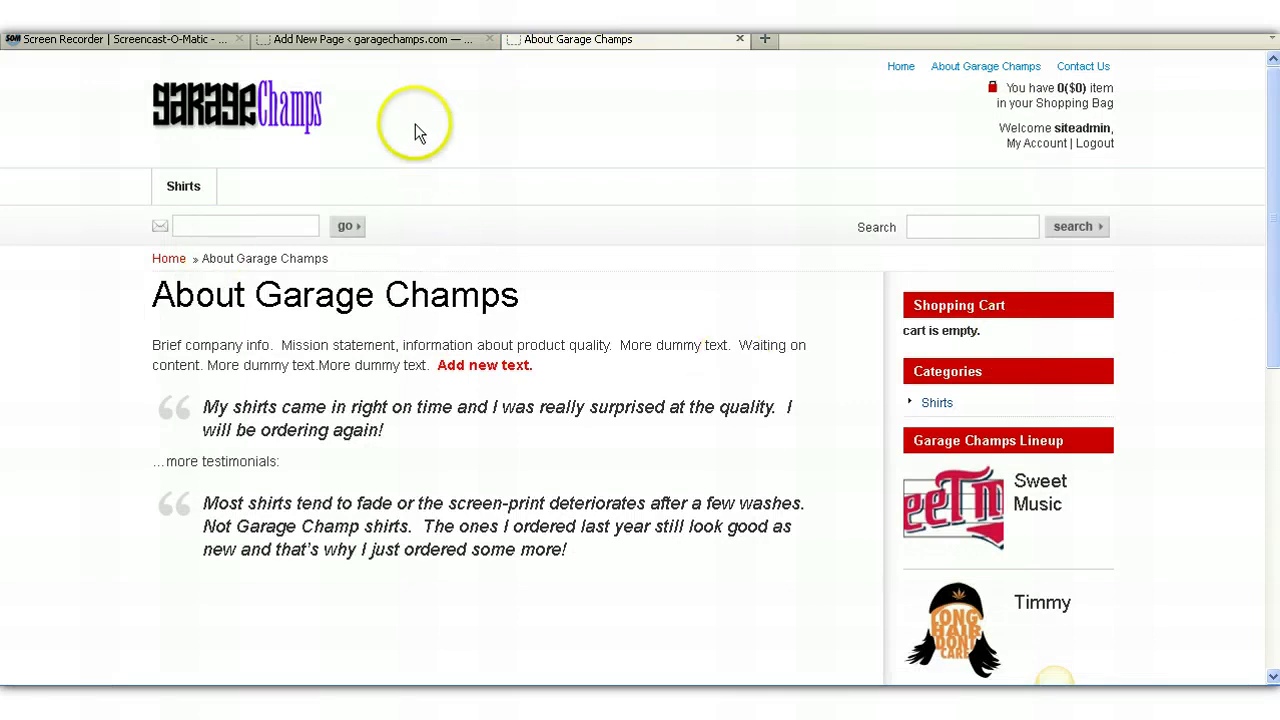
left_click(247, 113)
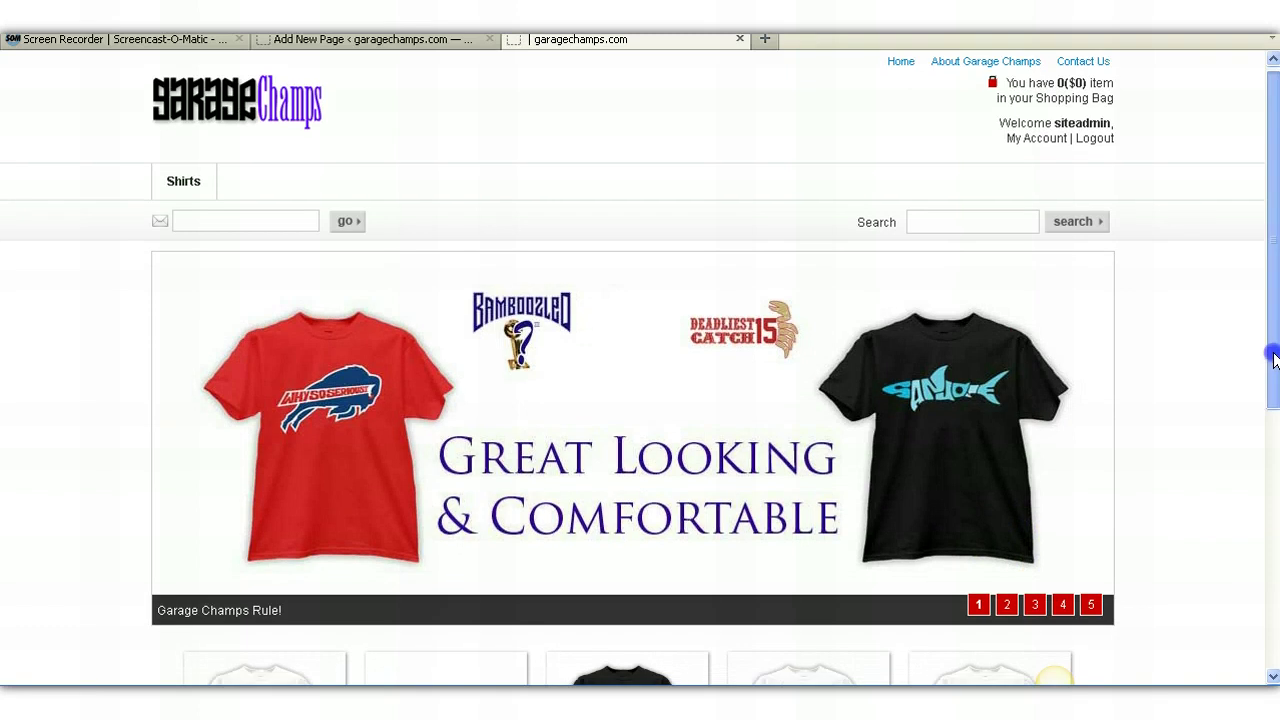
left_click_drag(1274, 357, 1260, 545)
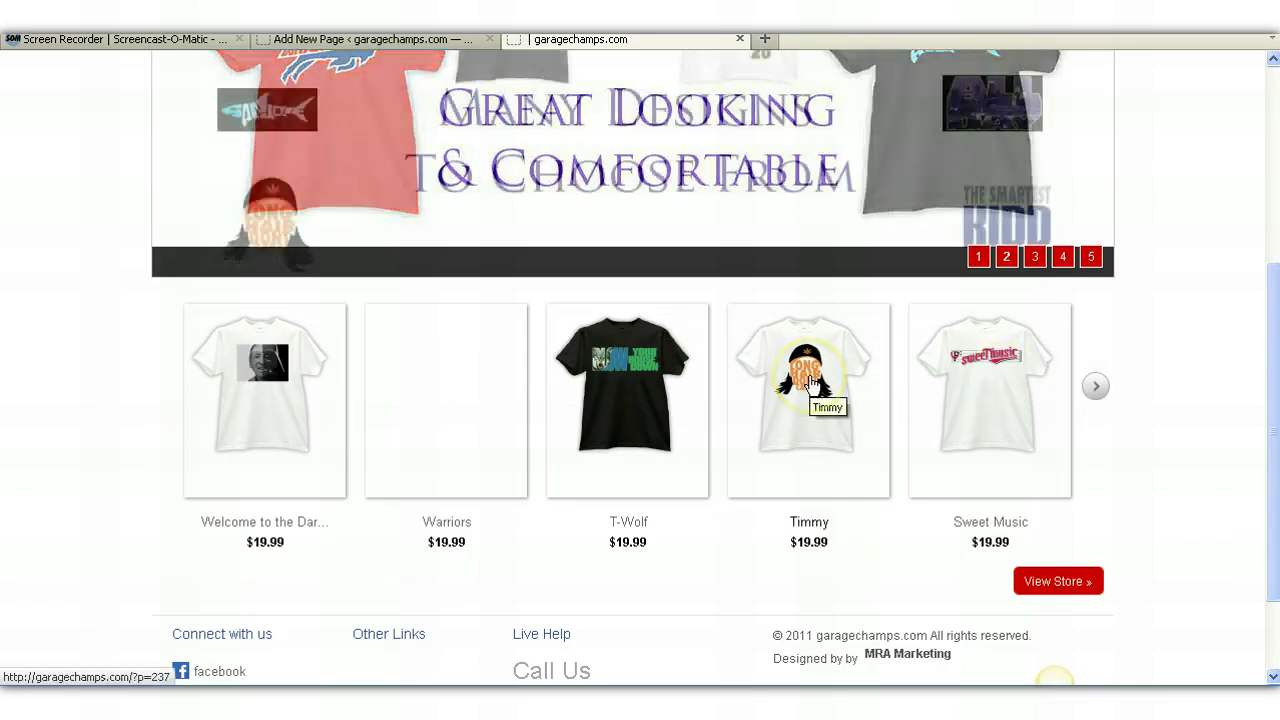
left_click(960, 365)
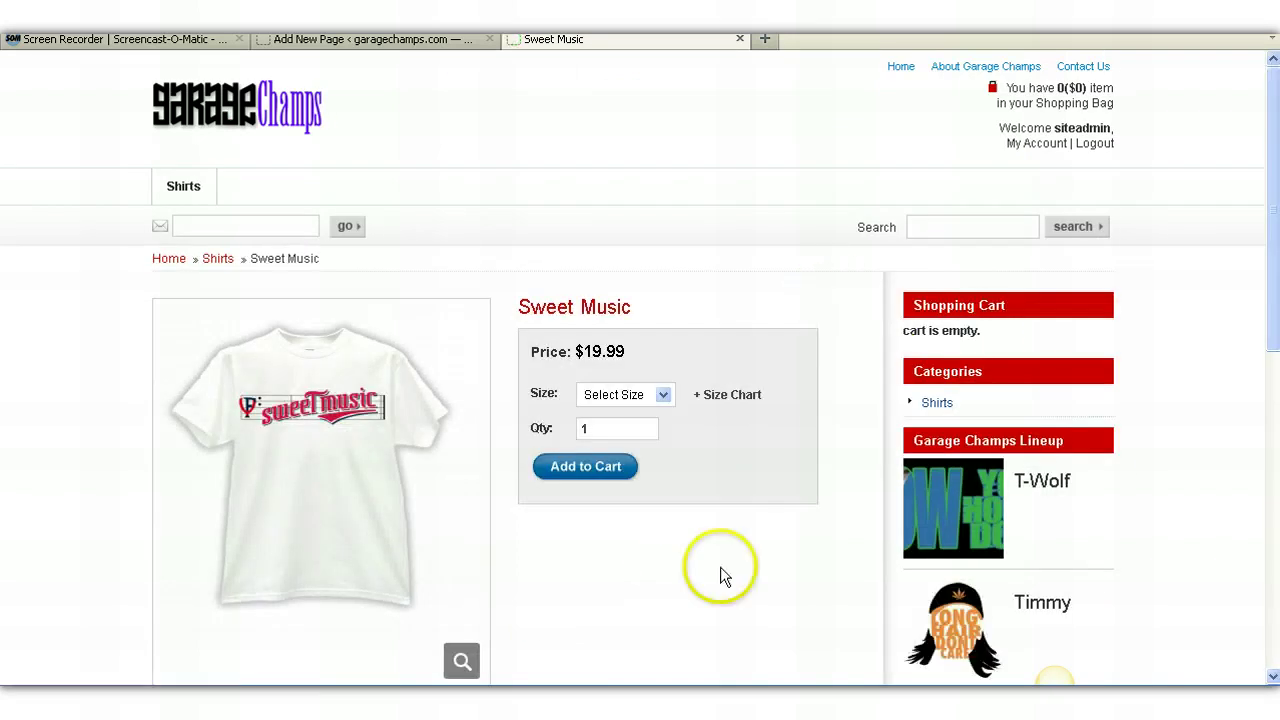
View enlargements of the Sweet Music shirt's main image and its design thumbnail, closing each one.
left_click_drag(1274, 340, 1270, 437)
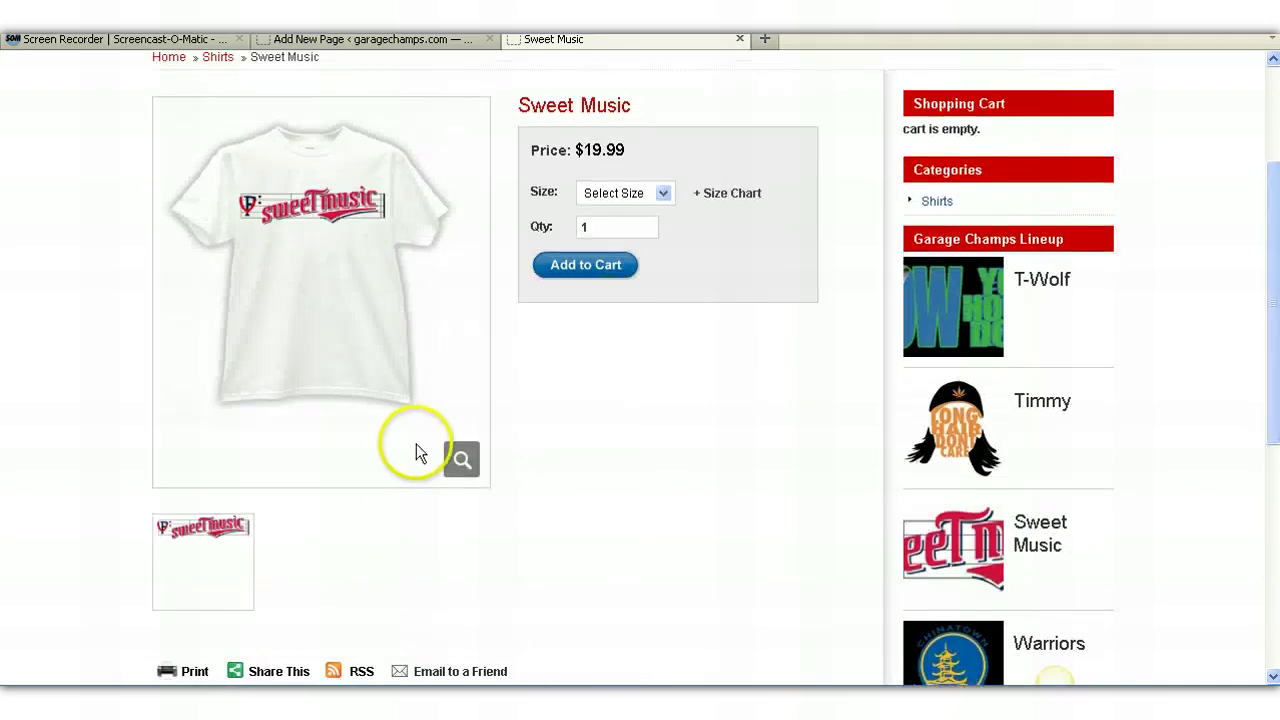
left_click(461, 465)
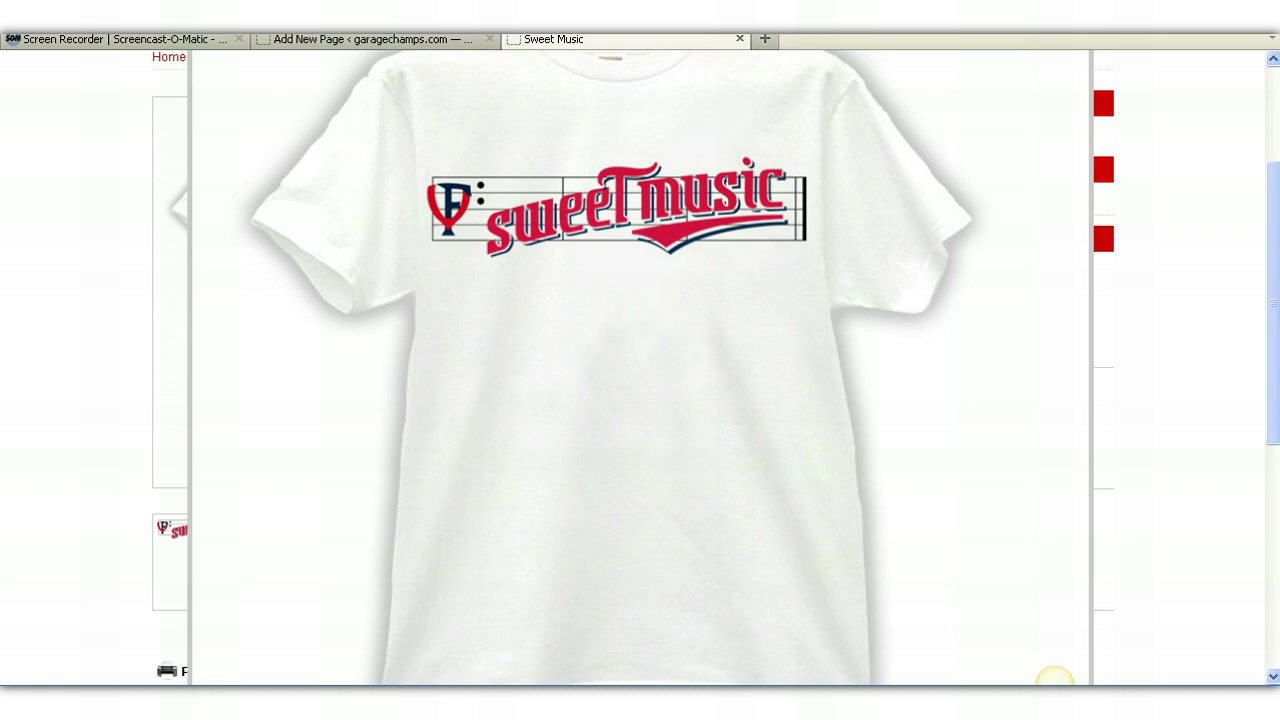
scroll(1262, 200, "up", 3)
left_click(1095, 112)
left_click_drag(1270, 280, 1257, 460)
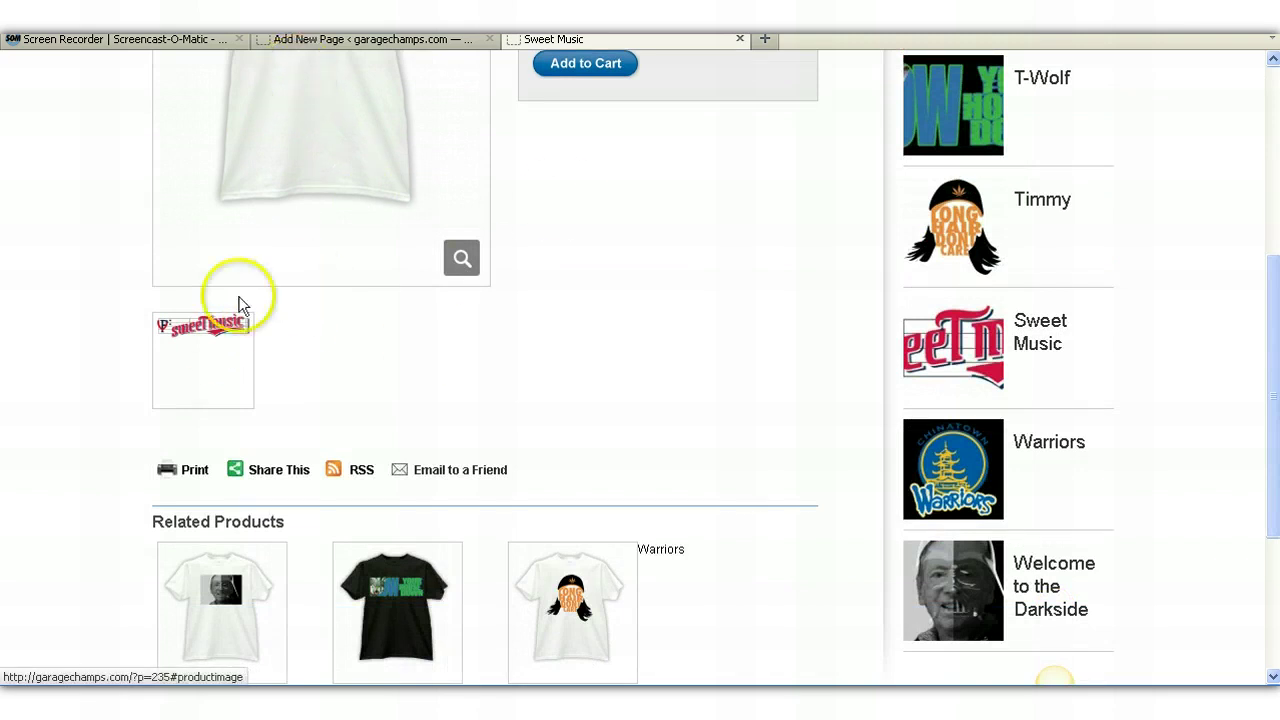
left_click(203, 368)
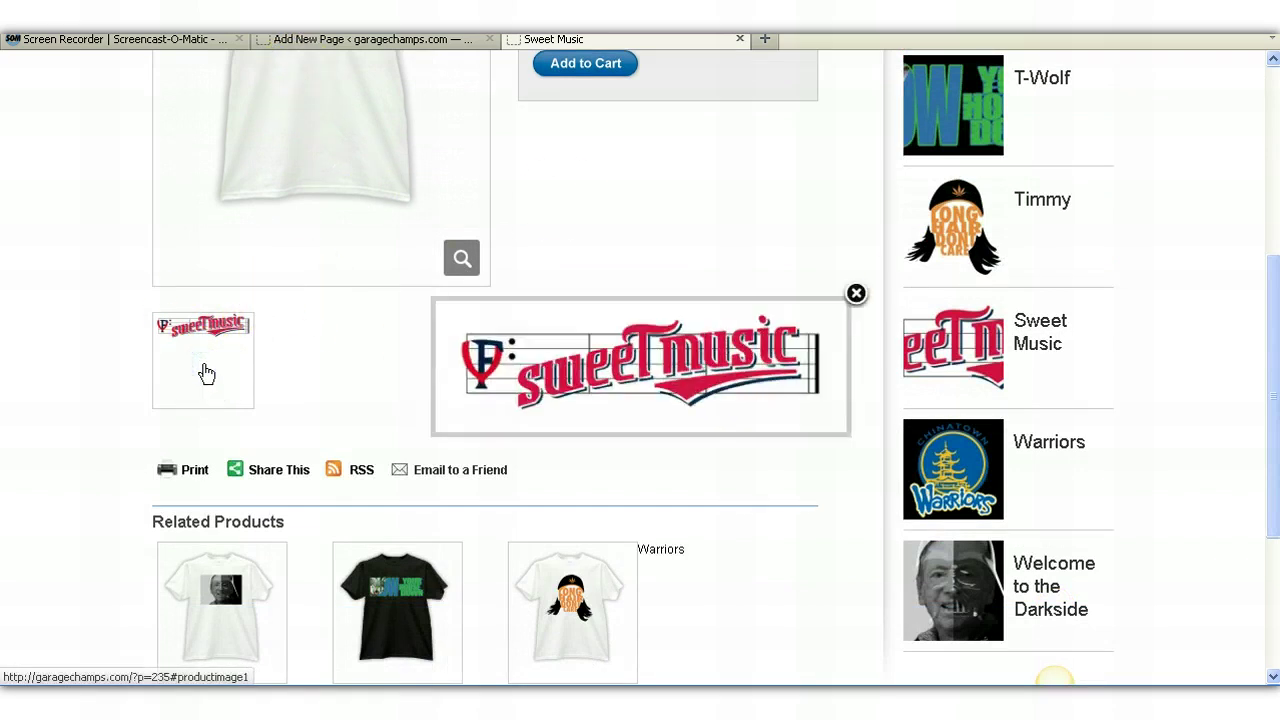
left_click(856, 295)
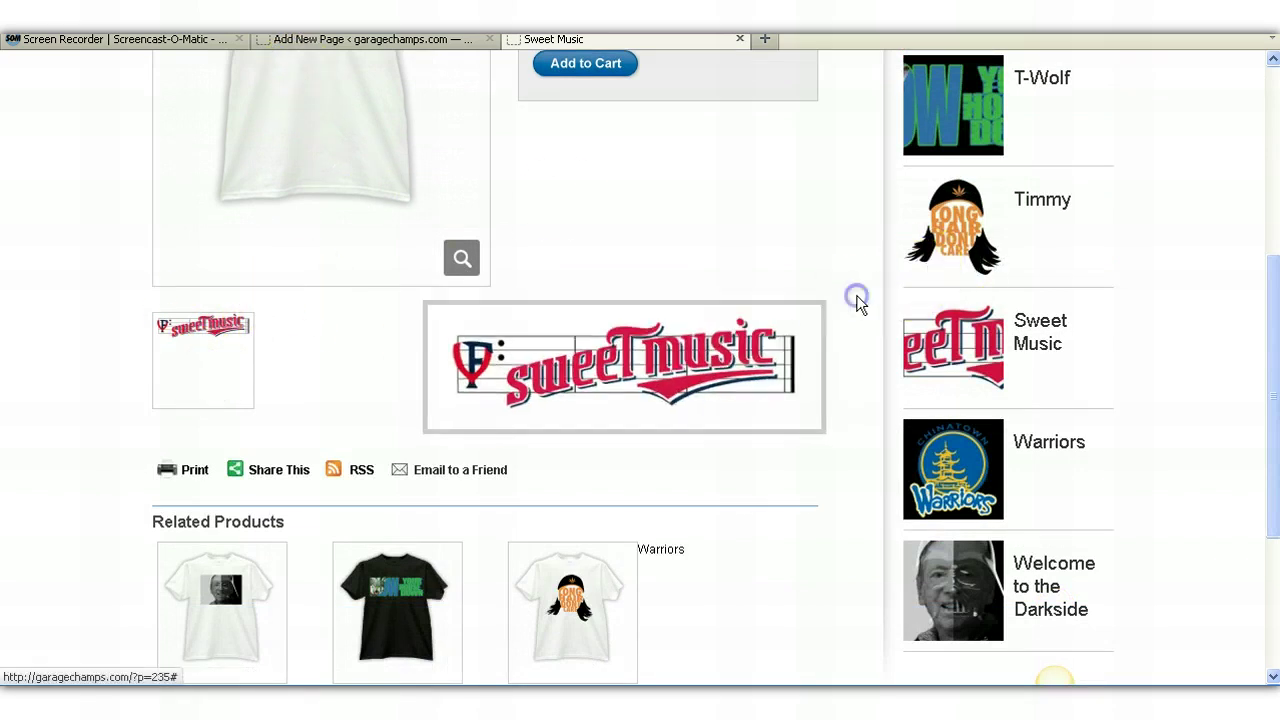
Review the size options offered for the Sweet Music shirt without choosing one.
left_click_drag(1273, 323, 1264, 268)
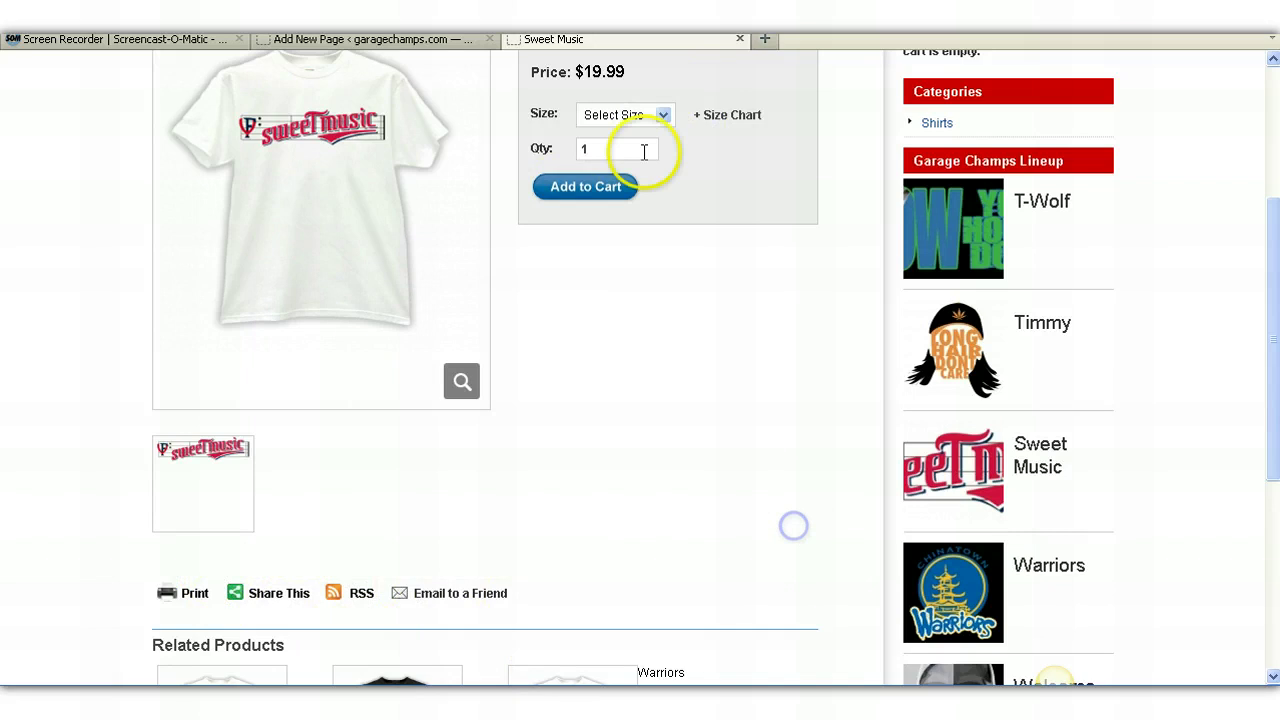
left_click(634, 115)
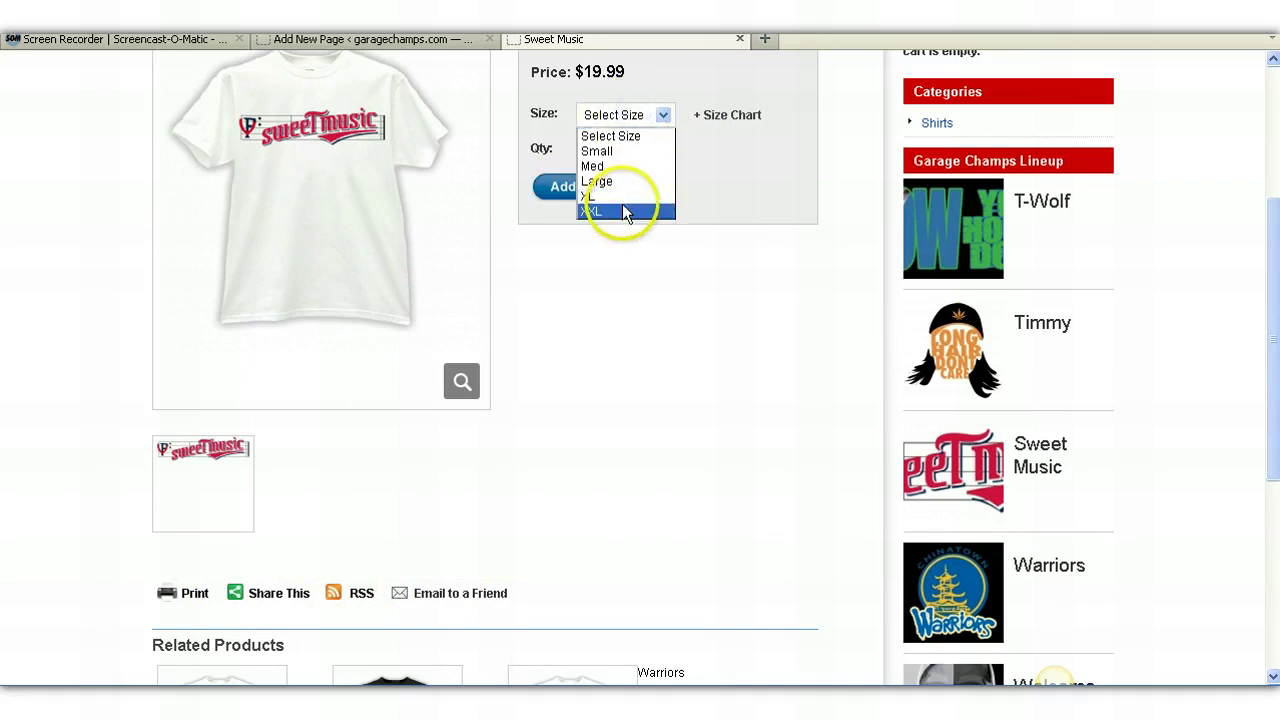
left_click(625, 322)
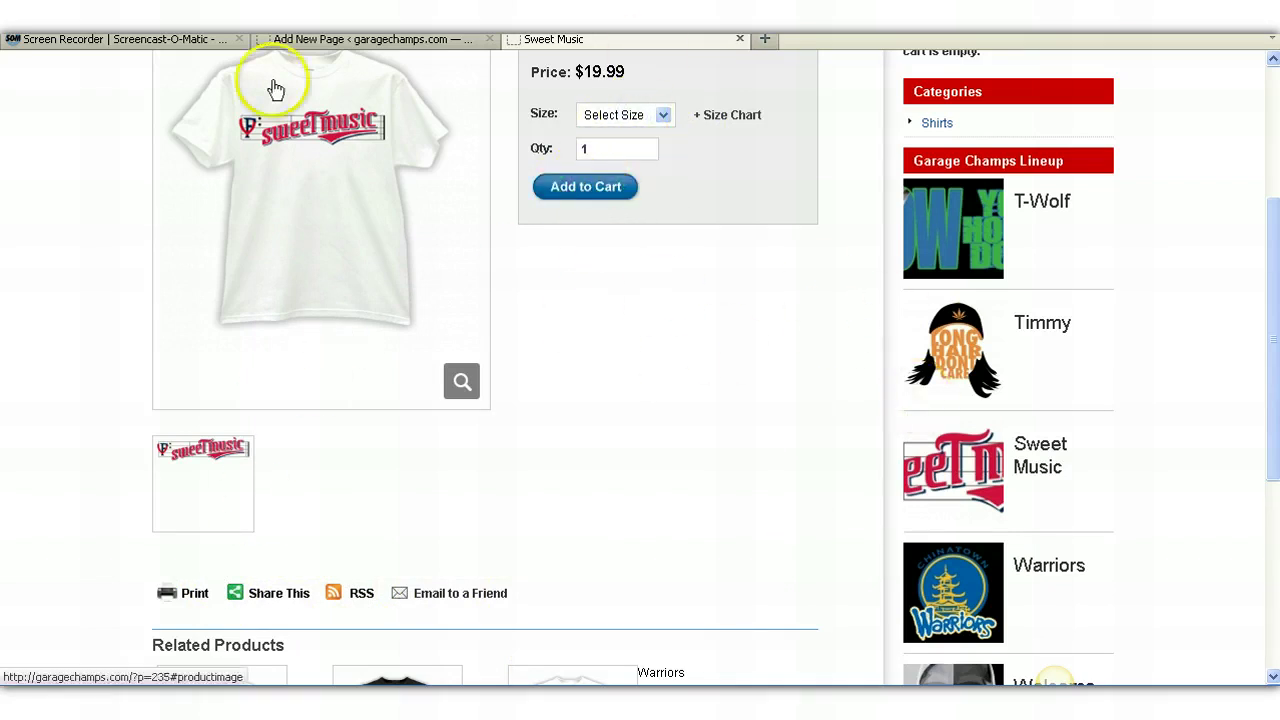
Return to the site administration and open the list for managing the shop's products.
left_click(300, 45)
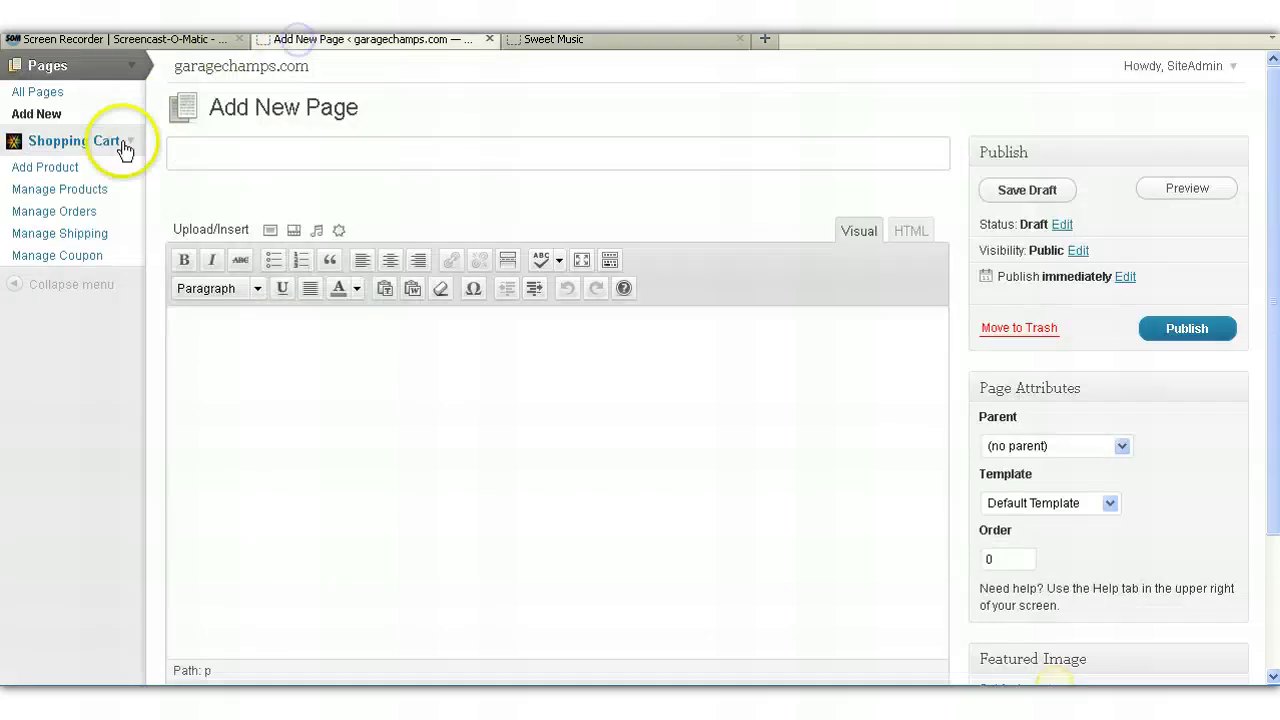
left_click(108, 193)
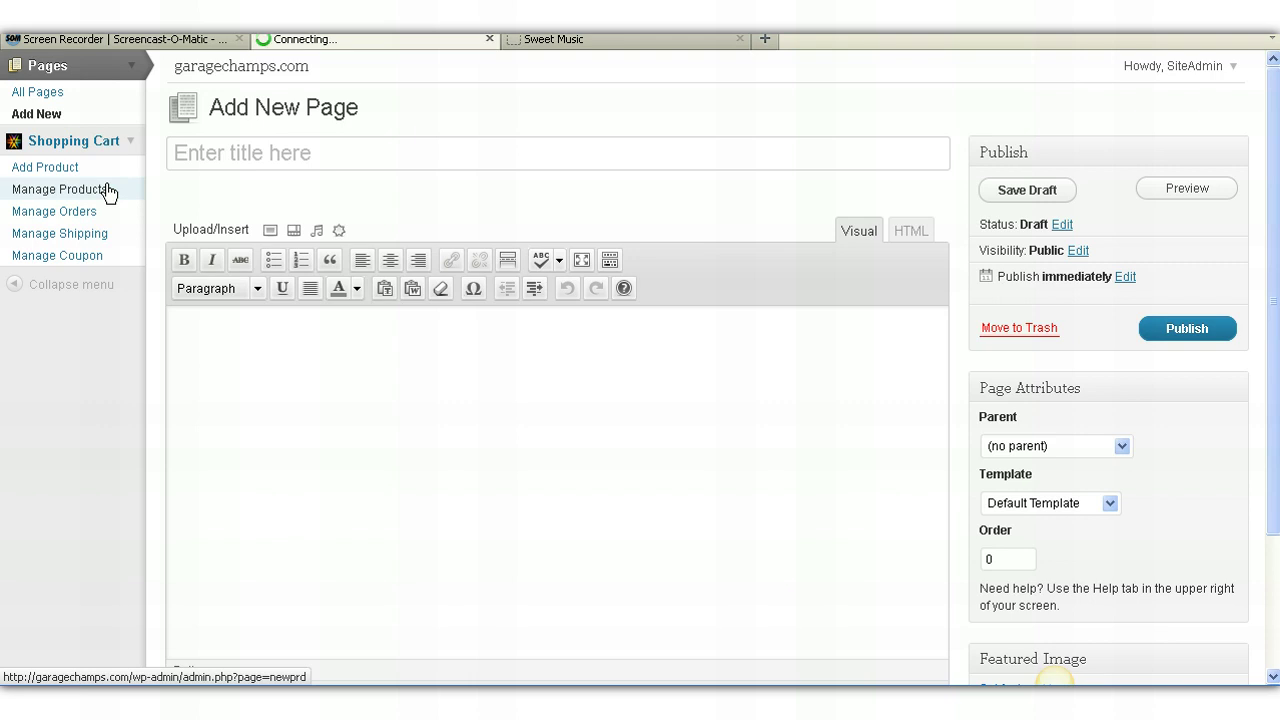
left_click(95, 195)
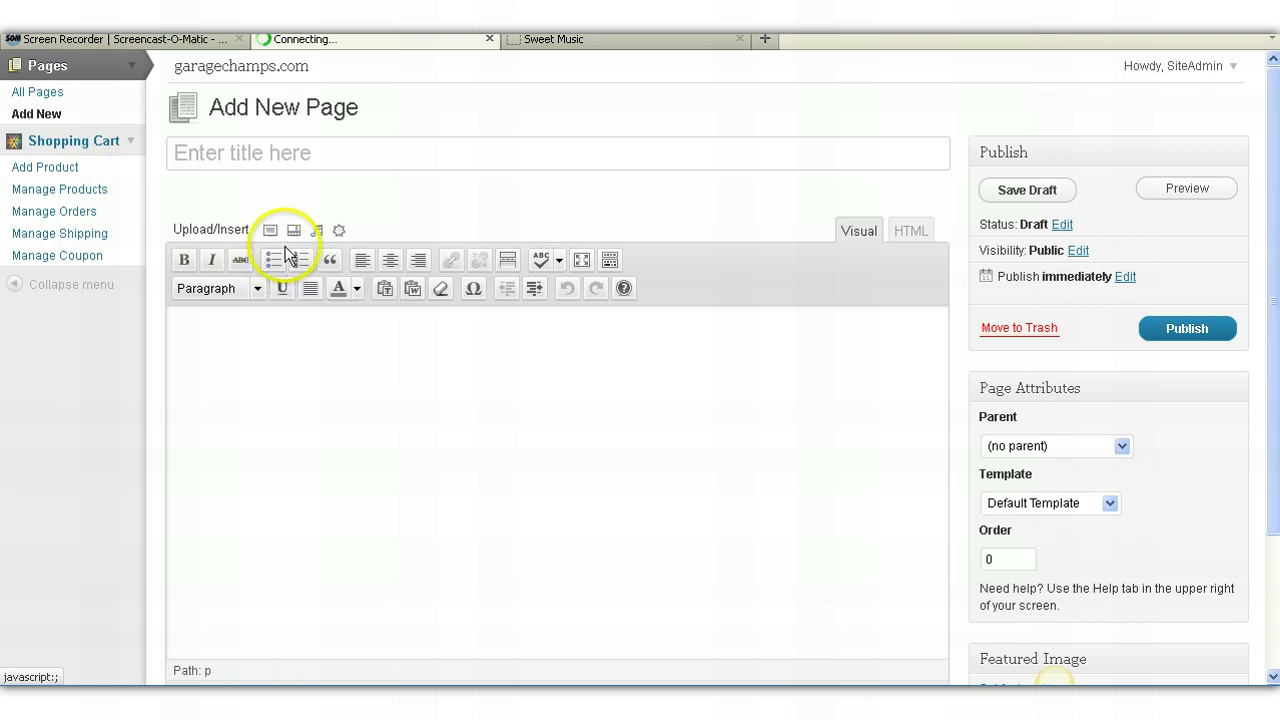
left_click(353, 131)
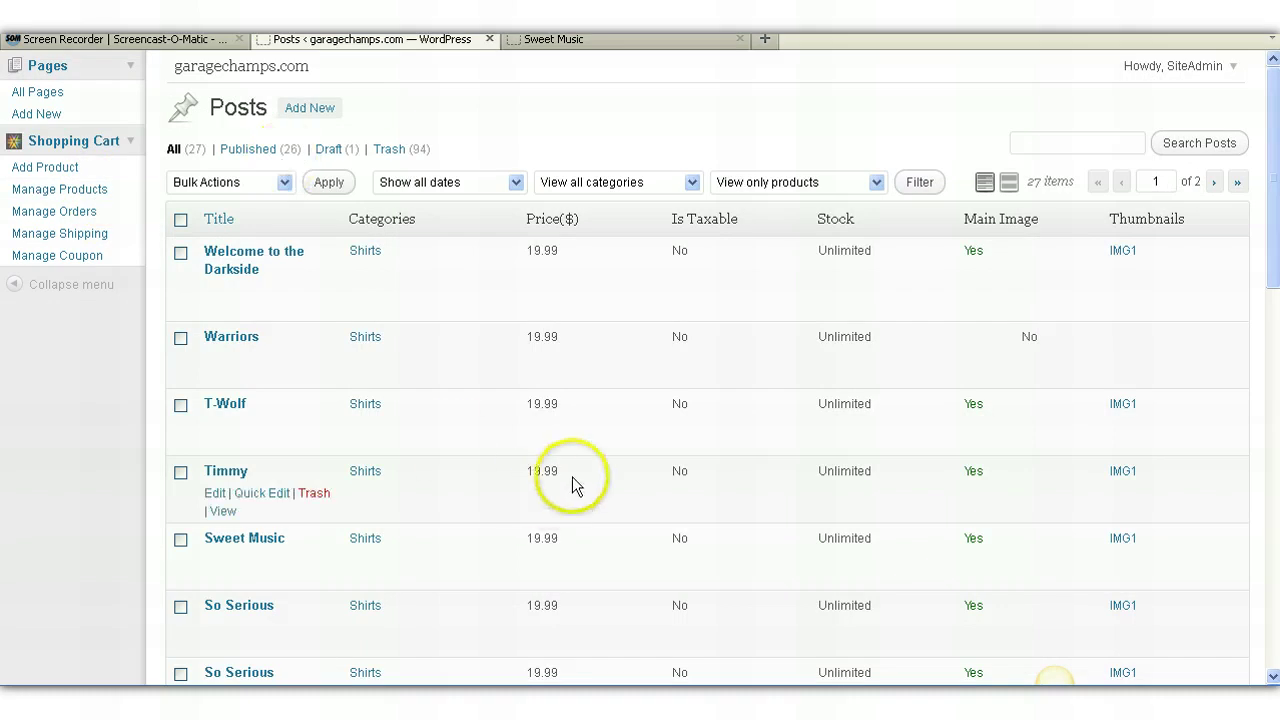
Enter "sweet music" as the product search term and sort the product list by title.
left_click_drag(1272, 158, 1266, 125)
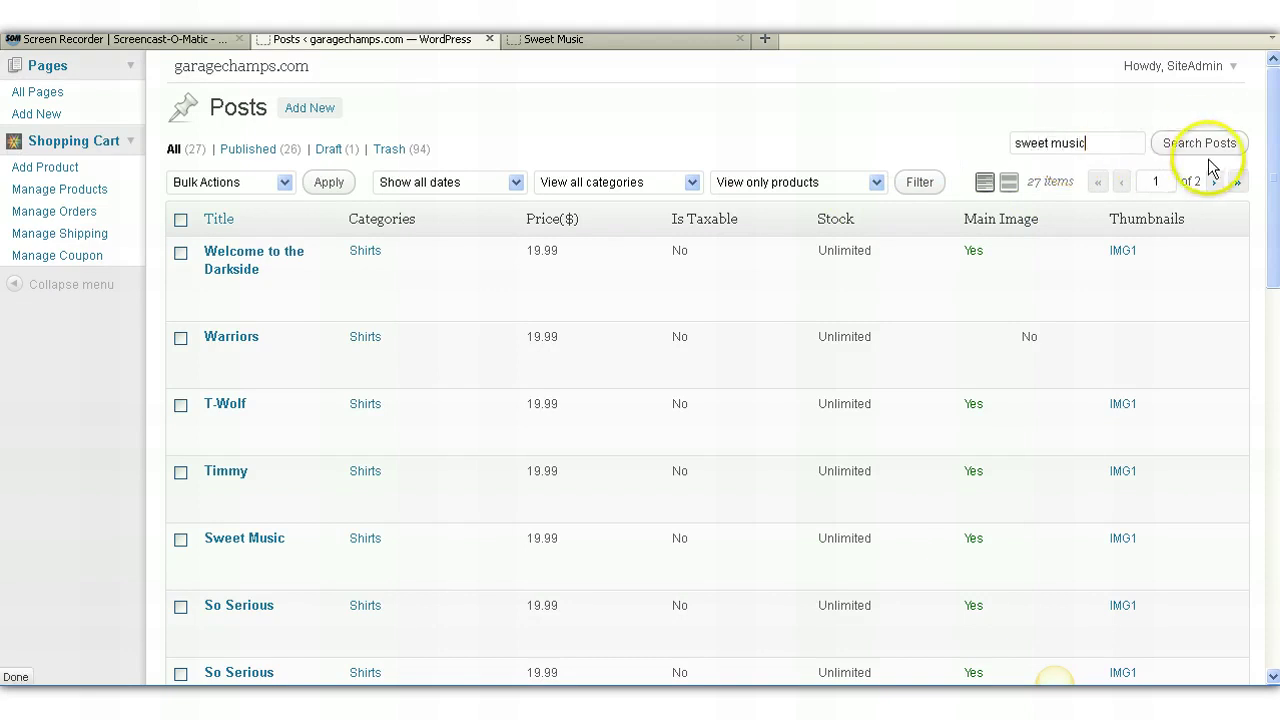
left_click(219, 222)
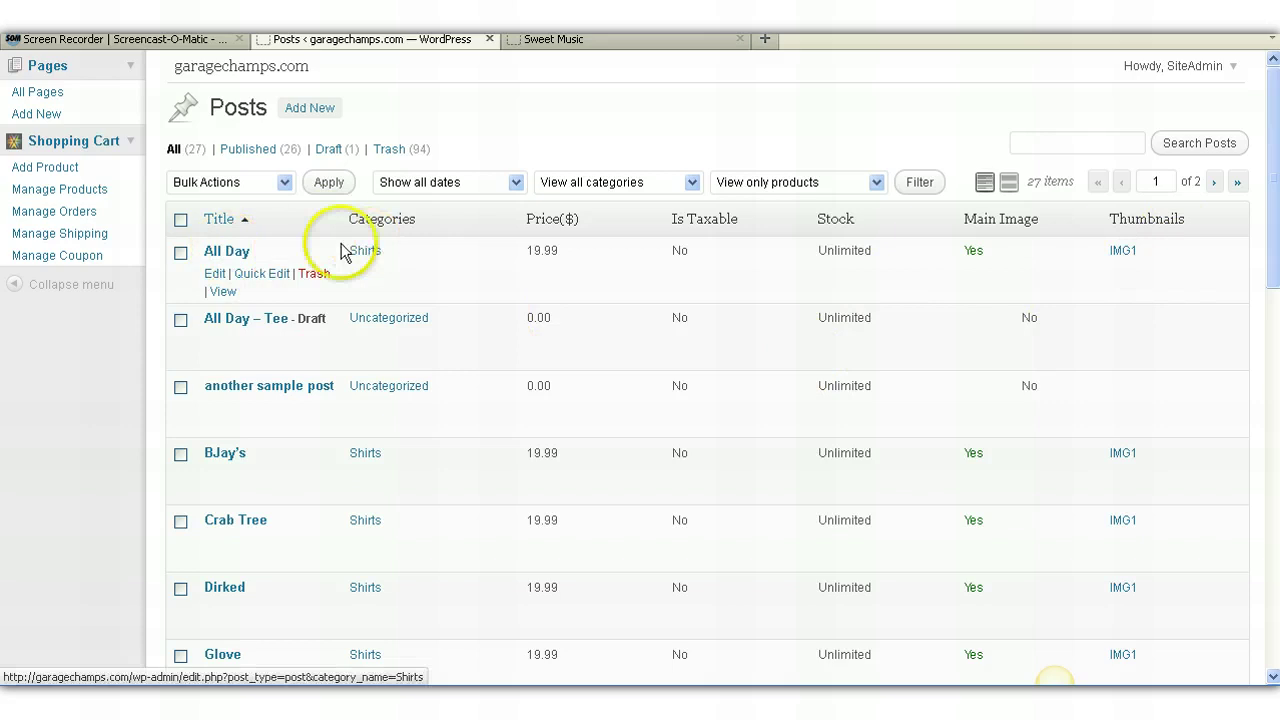
left_click(657, 40)
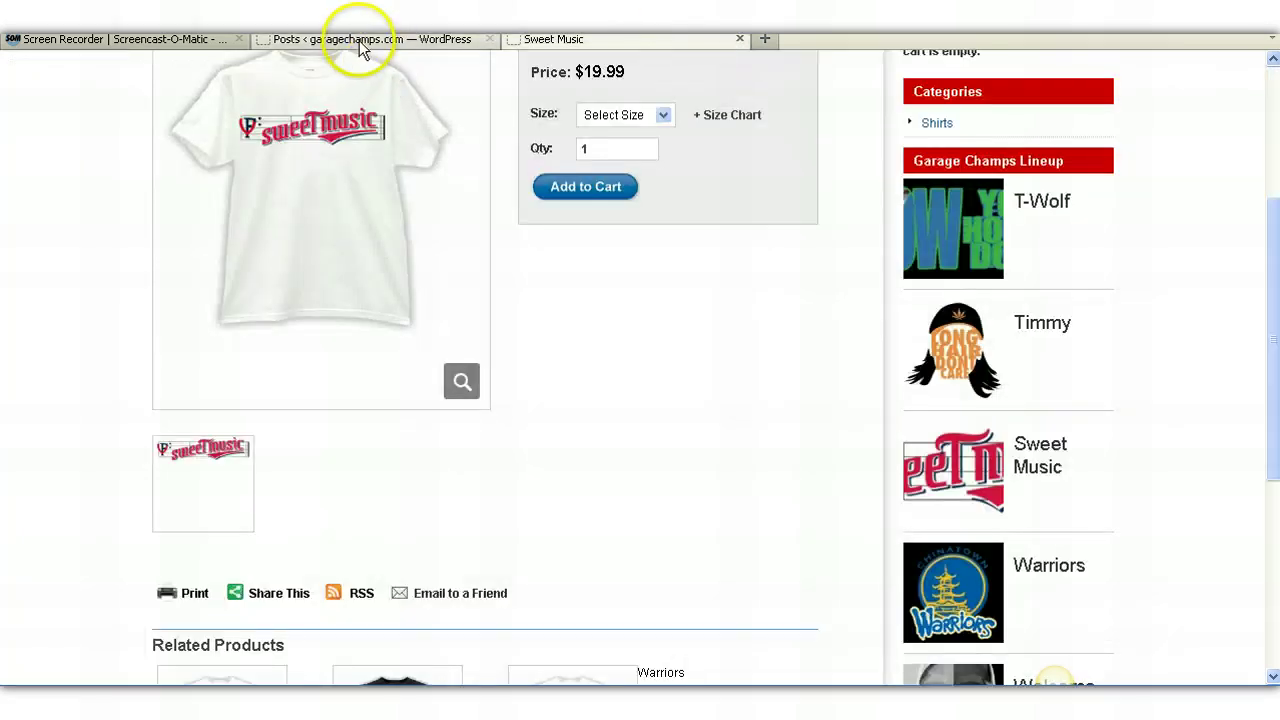
left_click(360, 40)
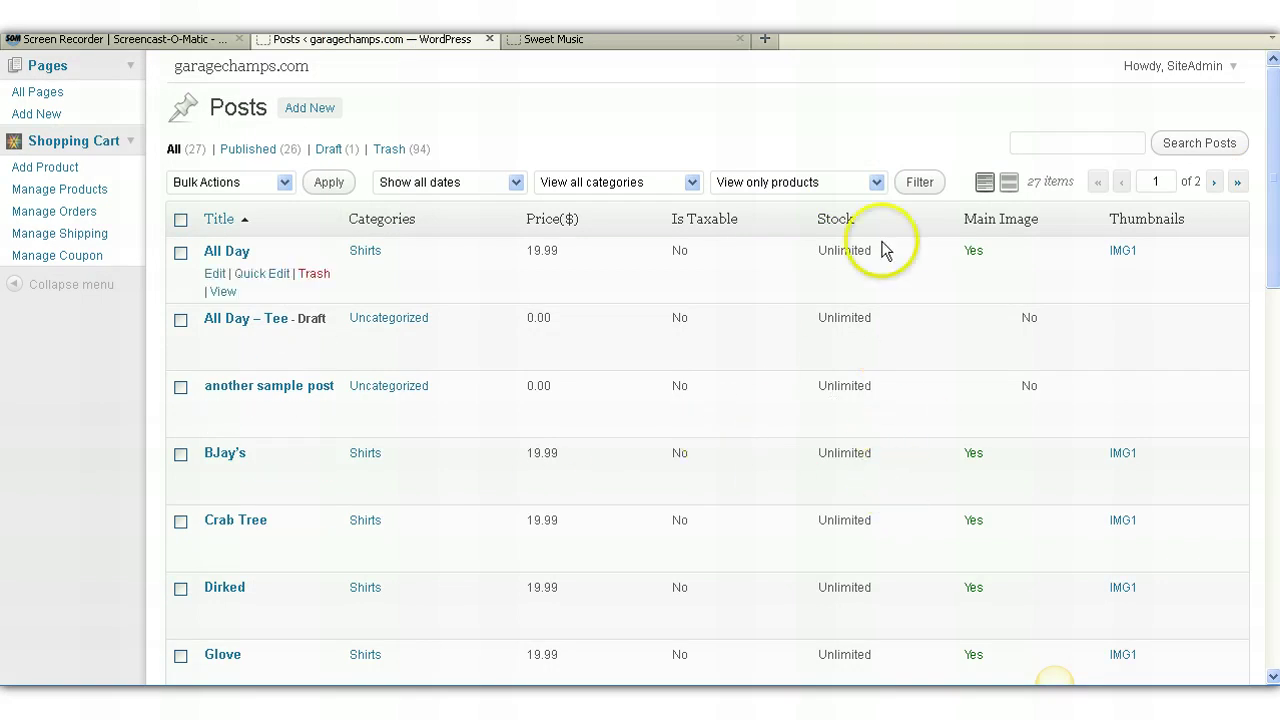
Look through the product list's category filter options and choose Shirts without applying the filter.
left_click(677, 190)
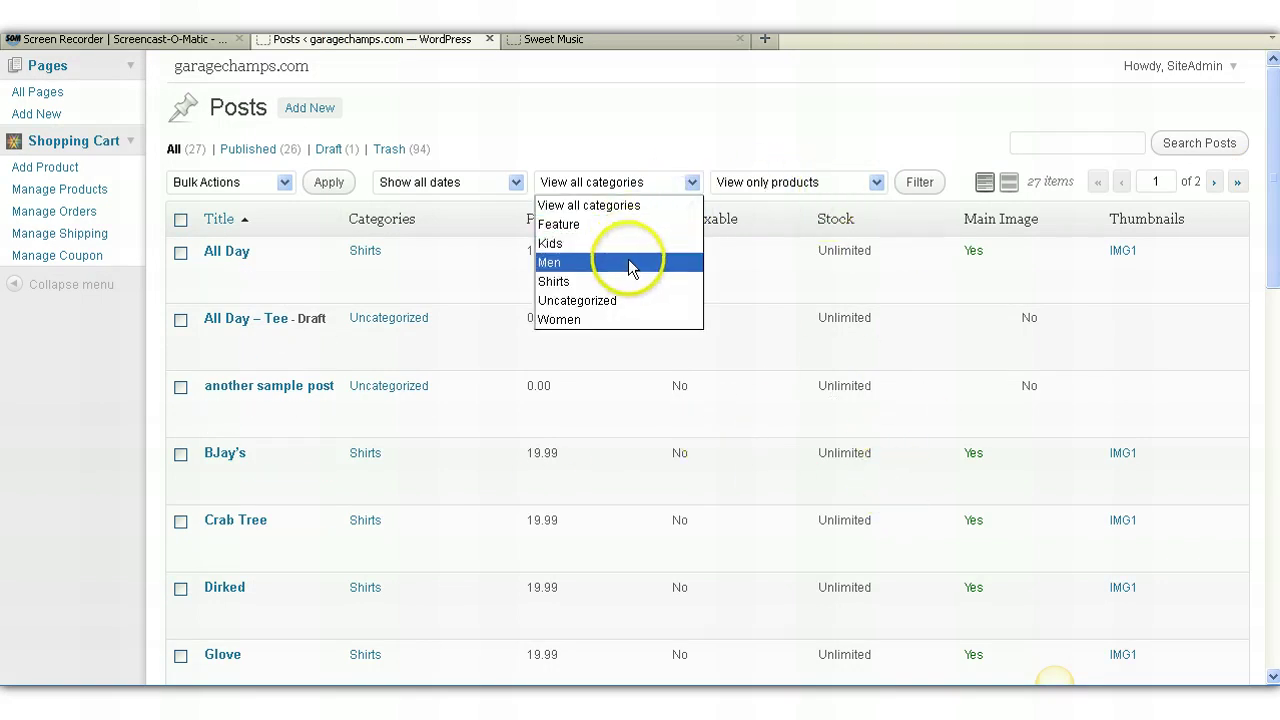
left_click_drag(629, 277, 608, 106)
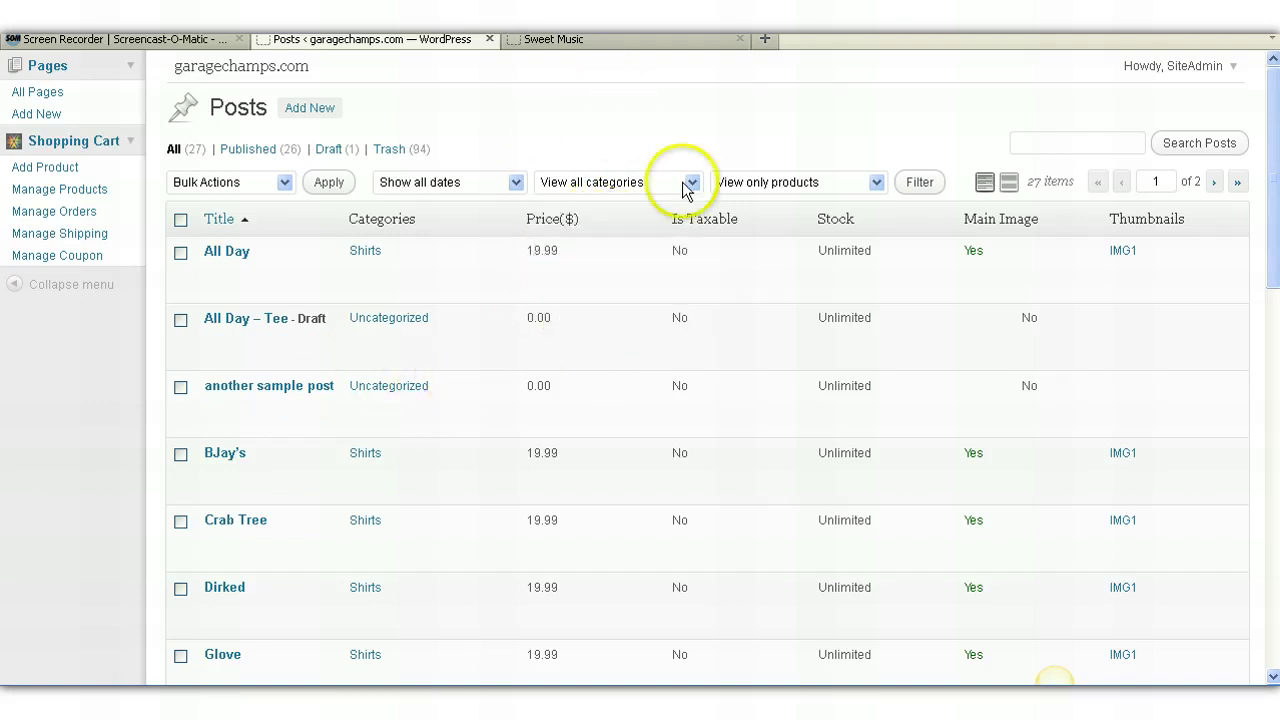
left_click(626, 187)
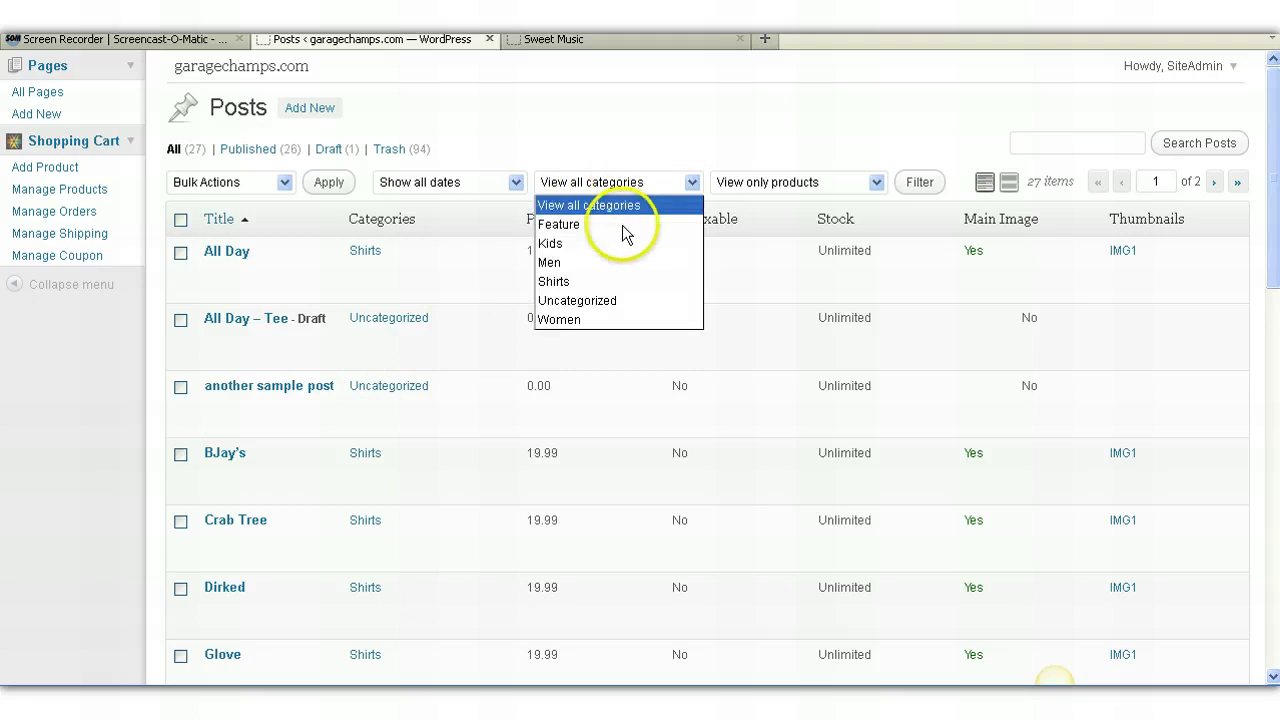
left_click(617, 281)
double_click(620, 259)
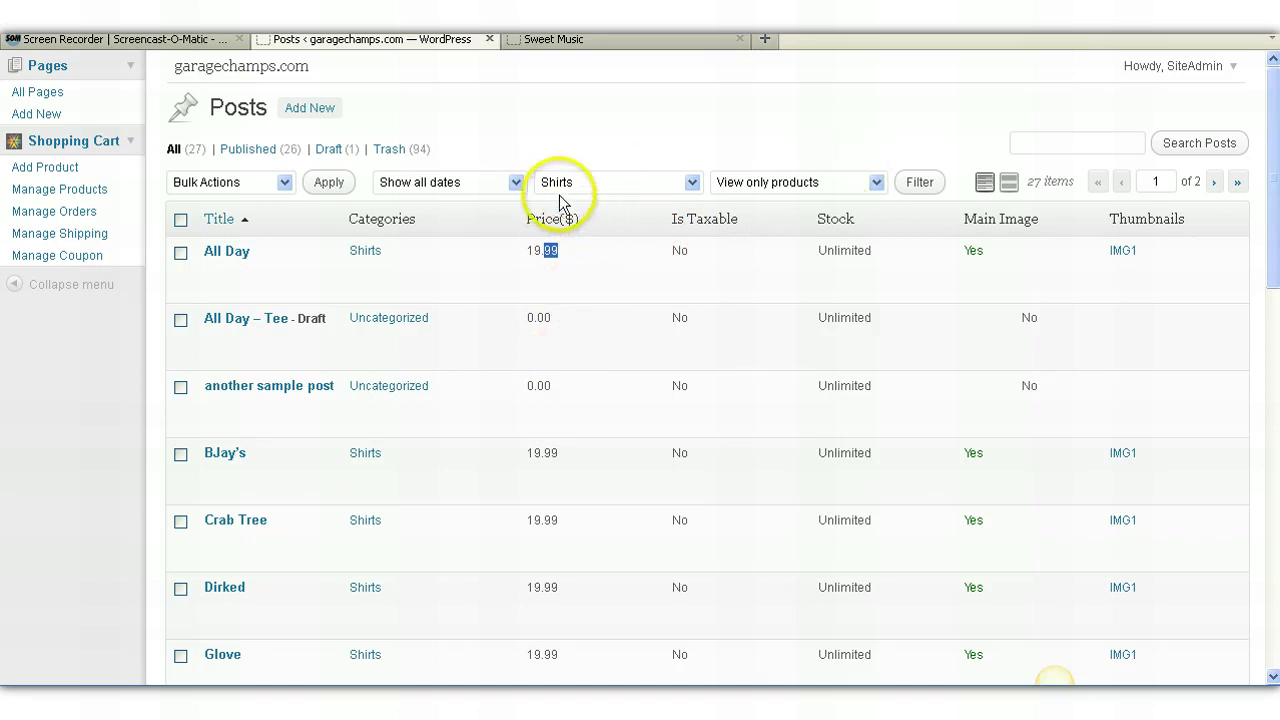
left_click(655, 136)
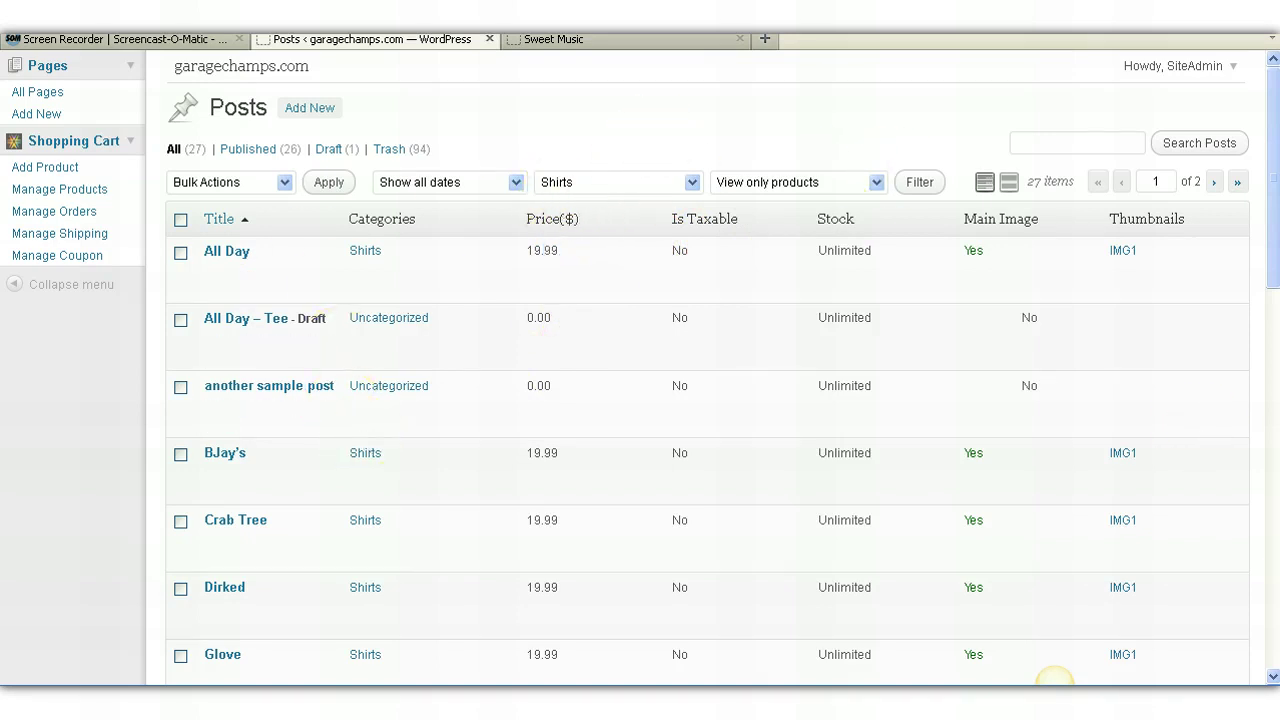
Go to the second page of the product list and open the Sweet Music product for editing.
left_click_drag(1272, 186, 1257, 608)
left_click(1215, 602)
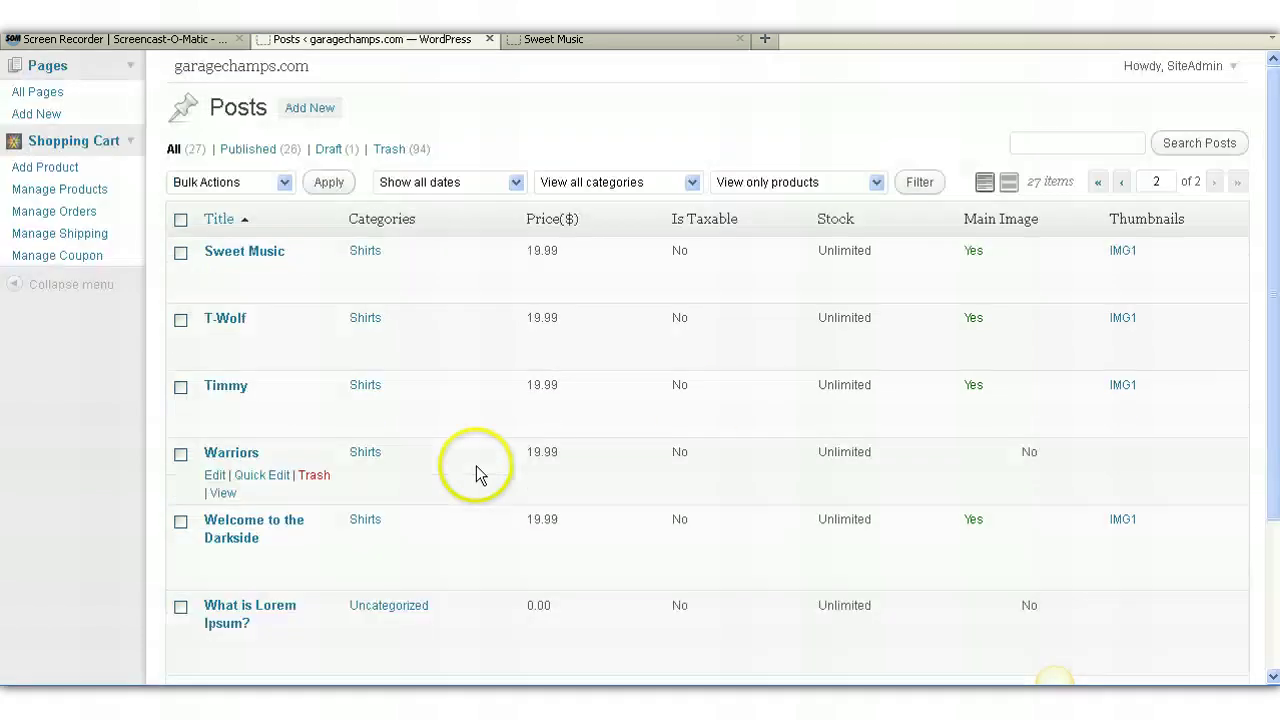
left_click(216, 275)
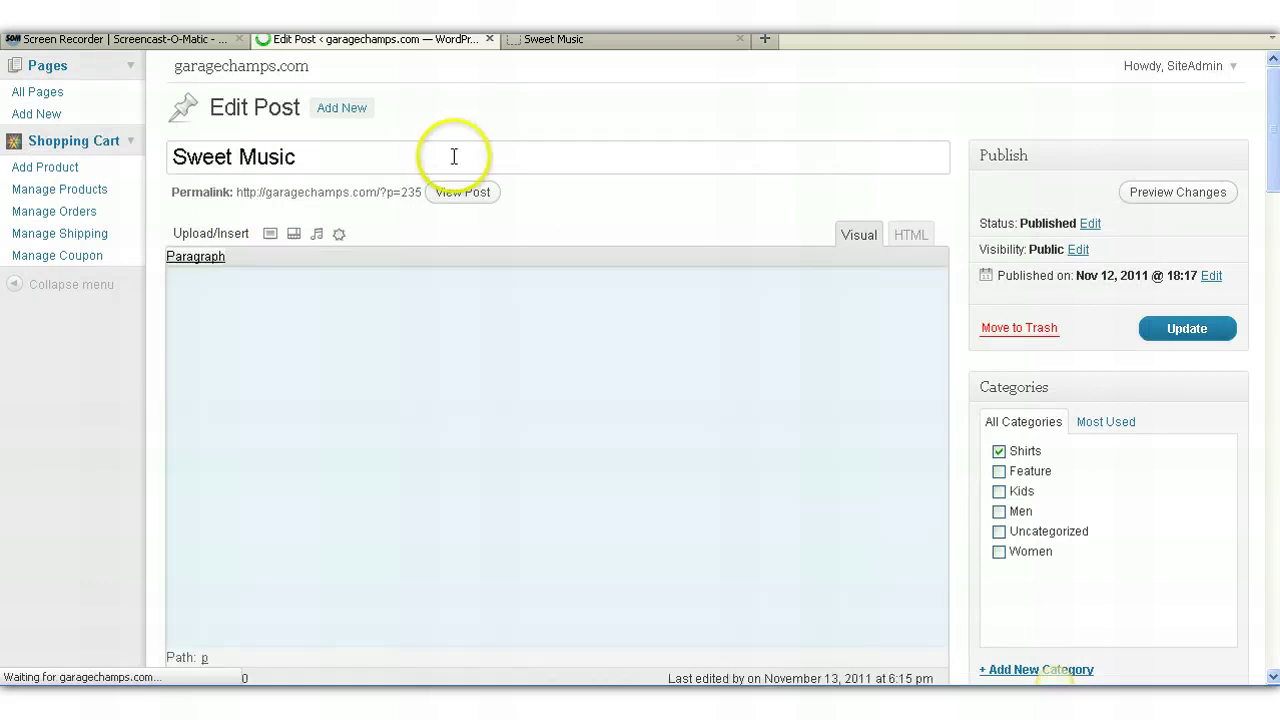
Change the product's title to "Sweet Music - T Shirt".
left_click(456, 157)
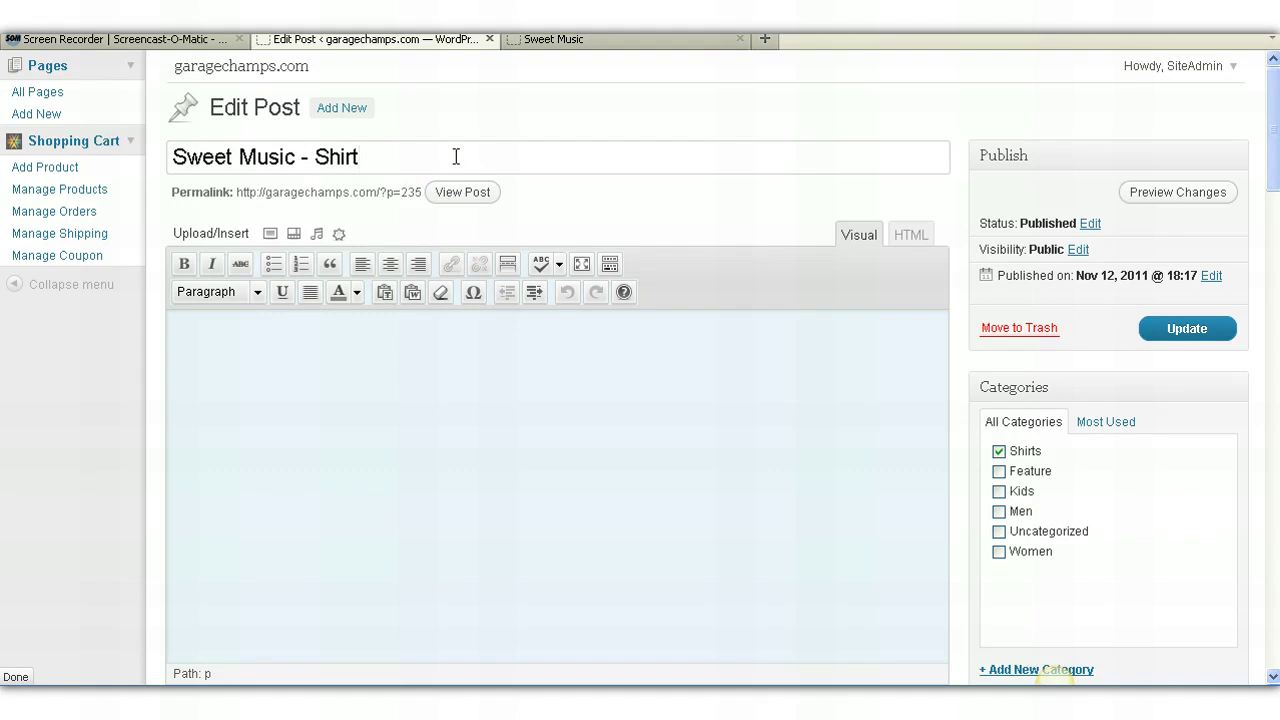
left_click(315, 157)
type("T")
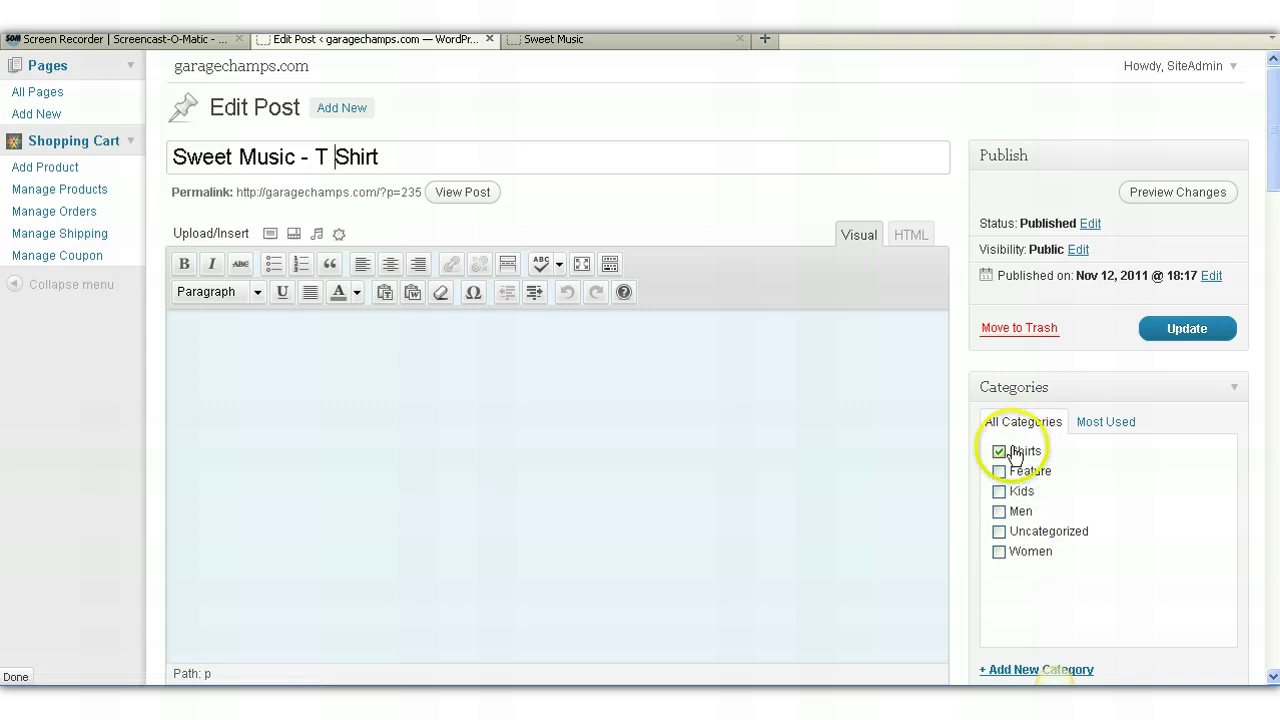
Try assigning the product to the Men category instead of Shirts, and restore the Shirts assignment.
left_click(999, 511)
left_click(999, 451)
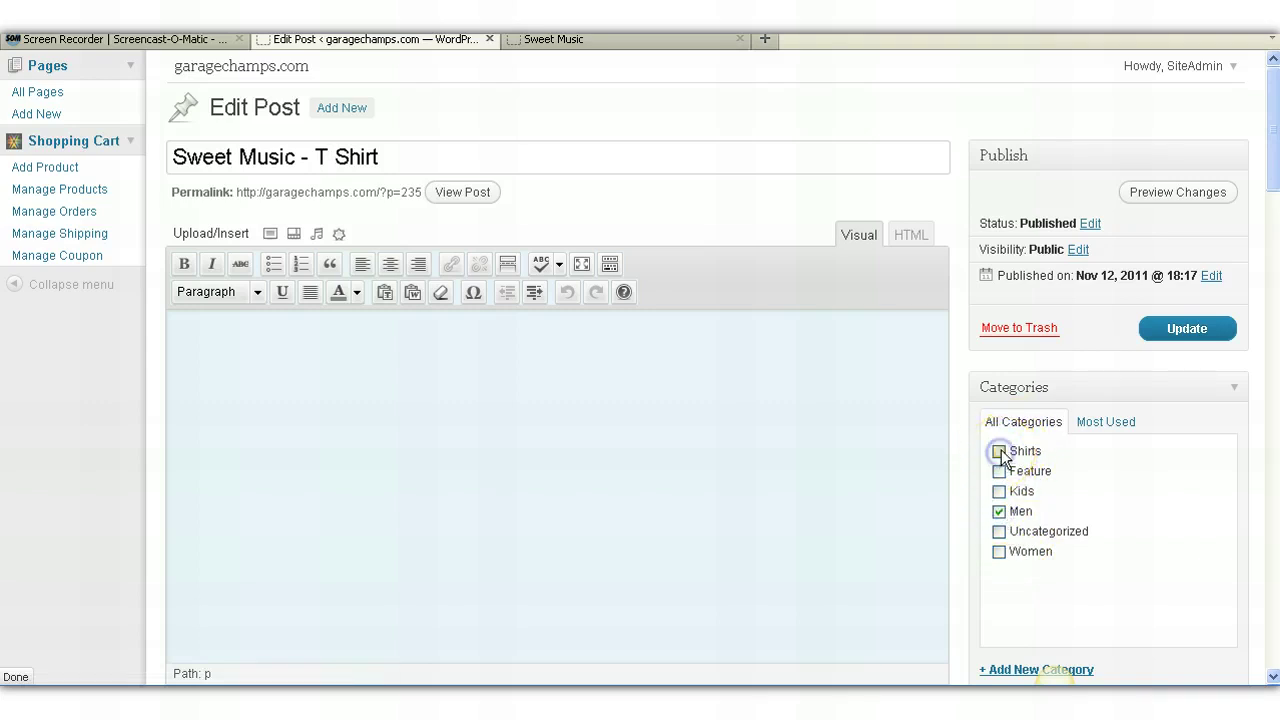
left_click(999, 451)
left_click(999, 511)
Enter the product description "Made of cotton. Fits great." in the post body.
left_click(820, 468)
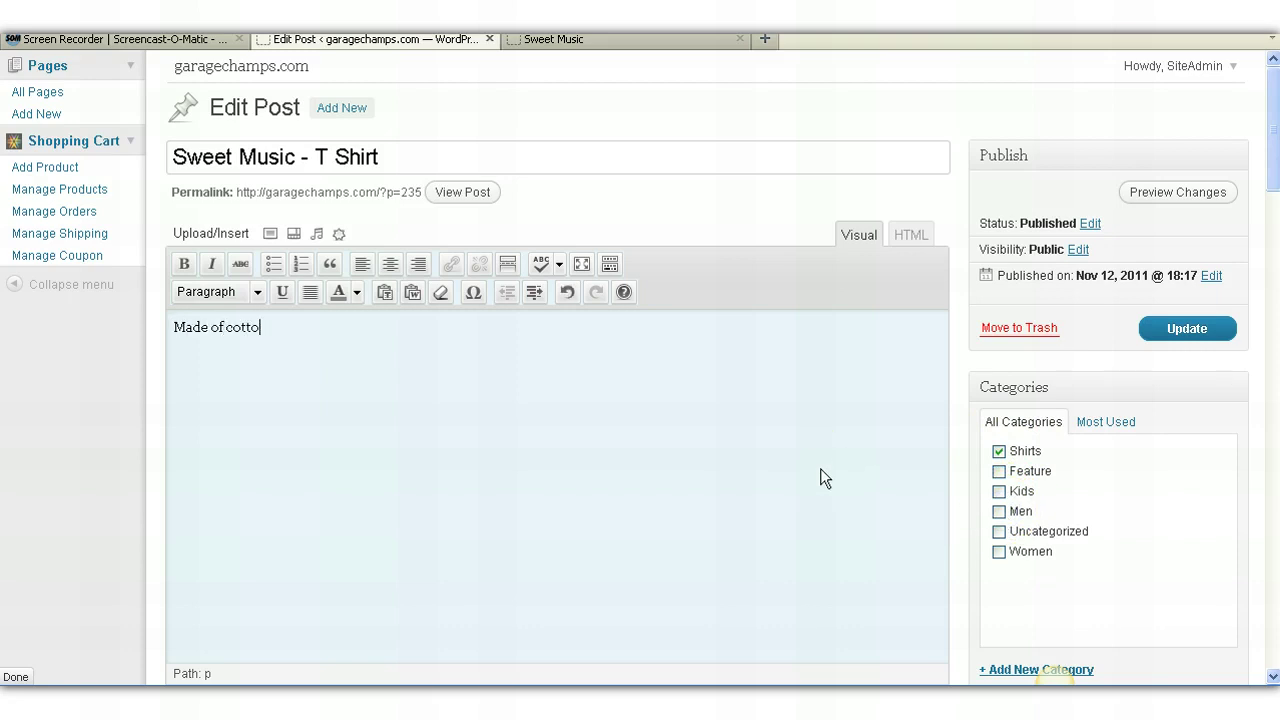
type("Made of cotton.  Fits great.")
left_click(727, 373)
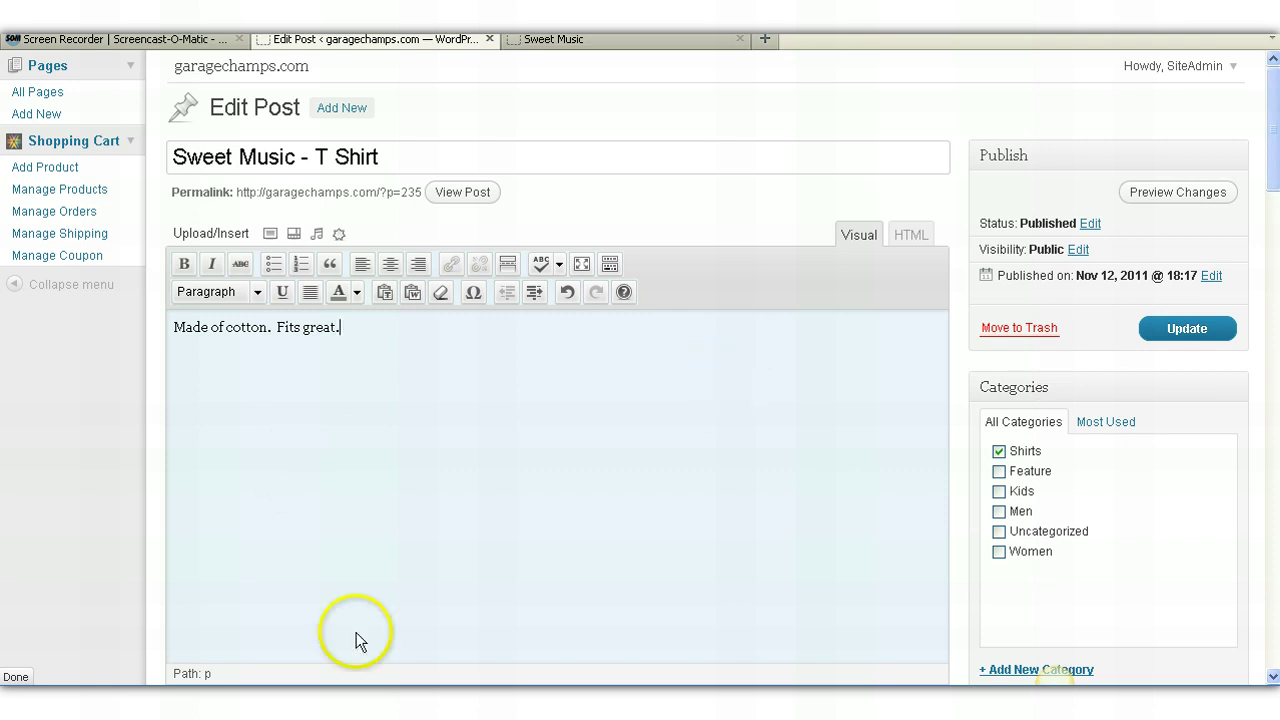
Clear the main Product Image address in the product attributes.
left_click_drag(1272, 157, 1275, 285)
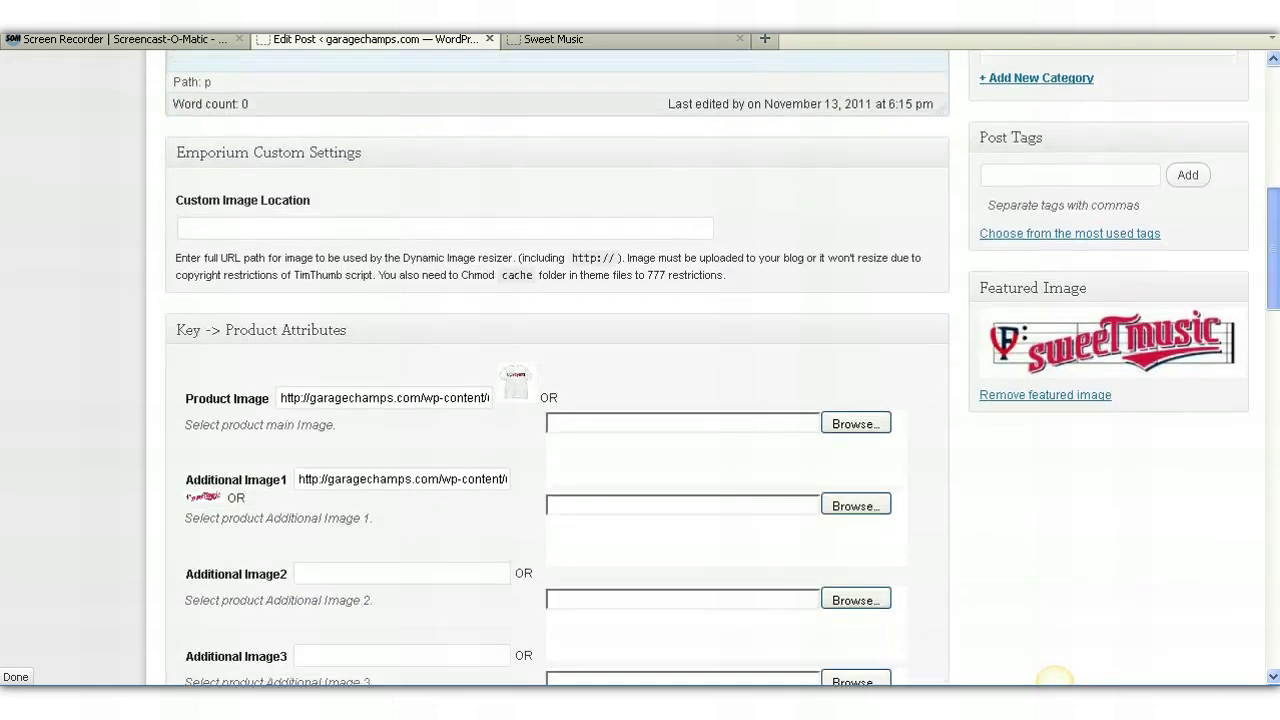
left_click(316, 391)
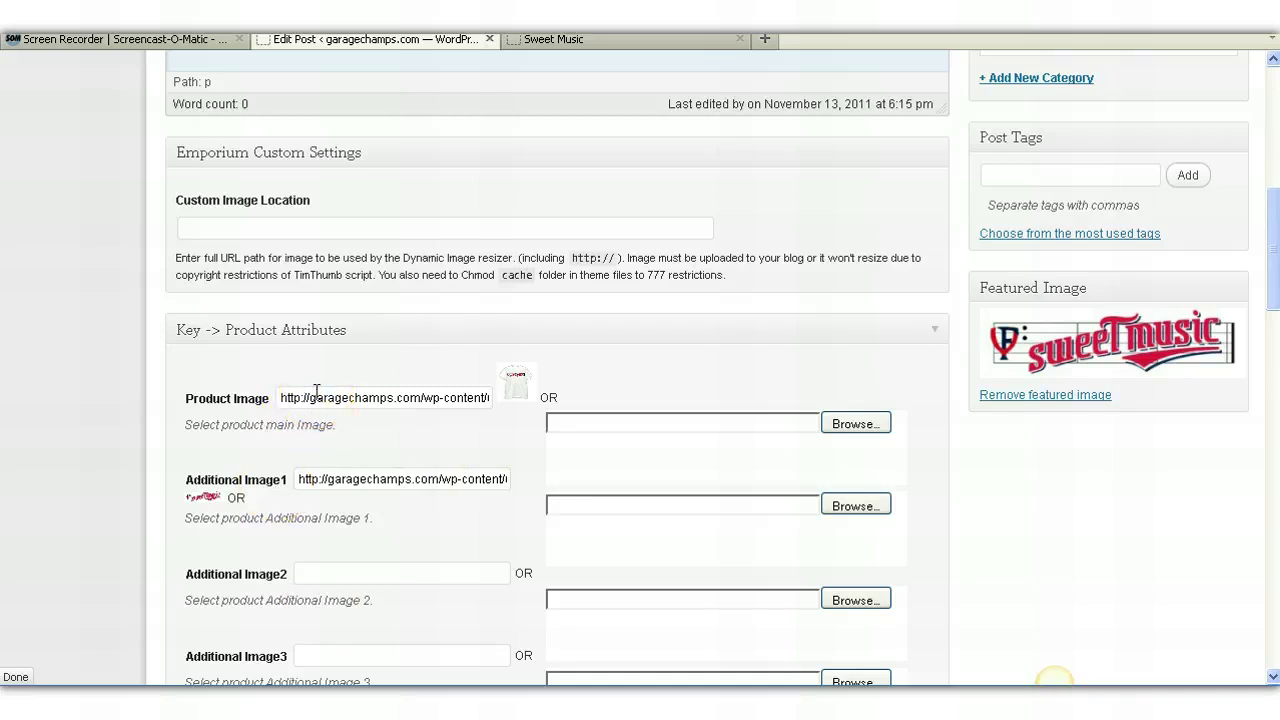
triple_click(316, 391)
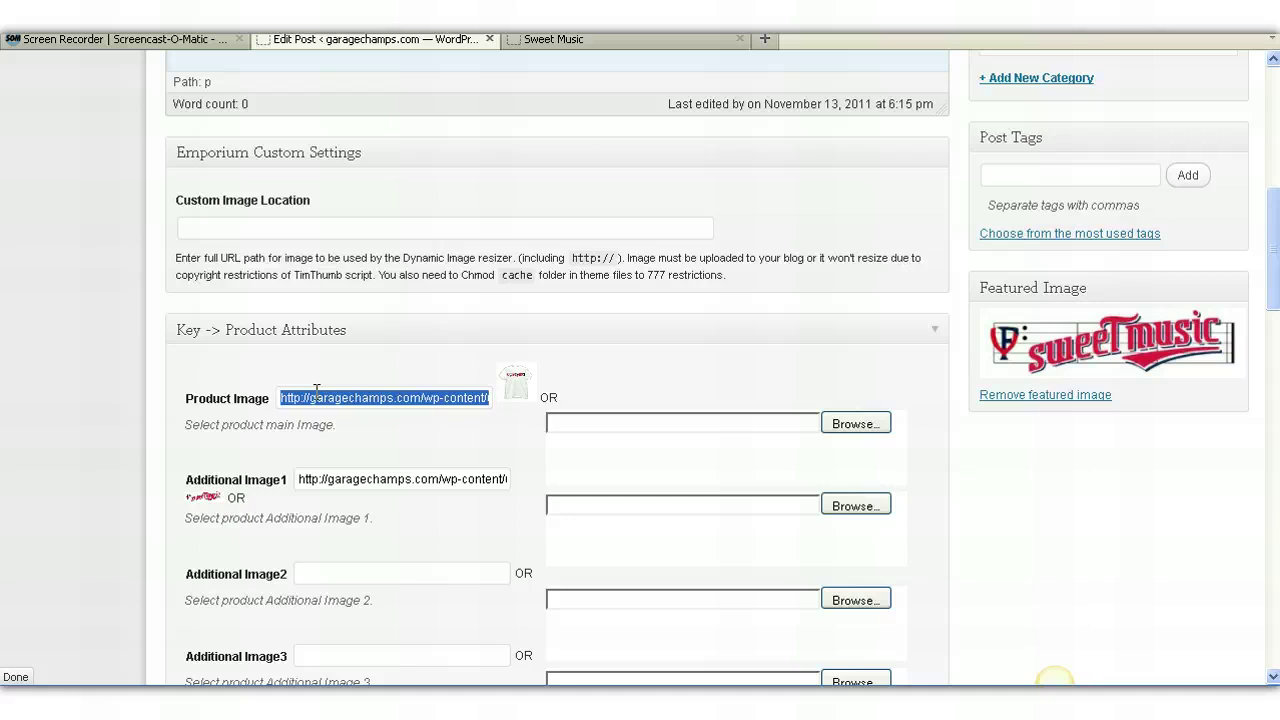
key("Delete")
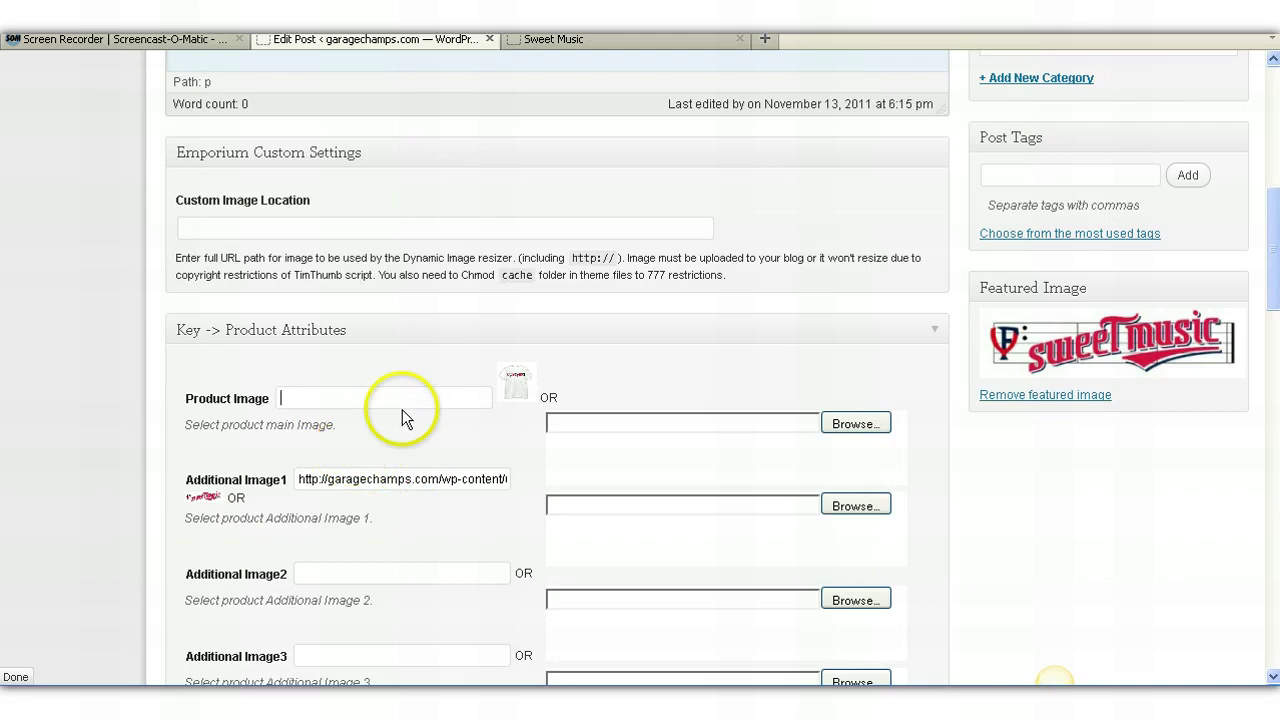
left_click(430, 396)
Save the edited Sweet Music product by updating the post.
left_click_drag(1272, 240, 1240, 162)
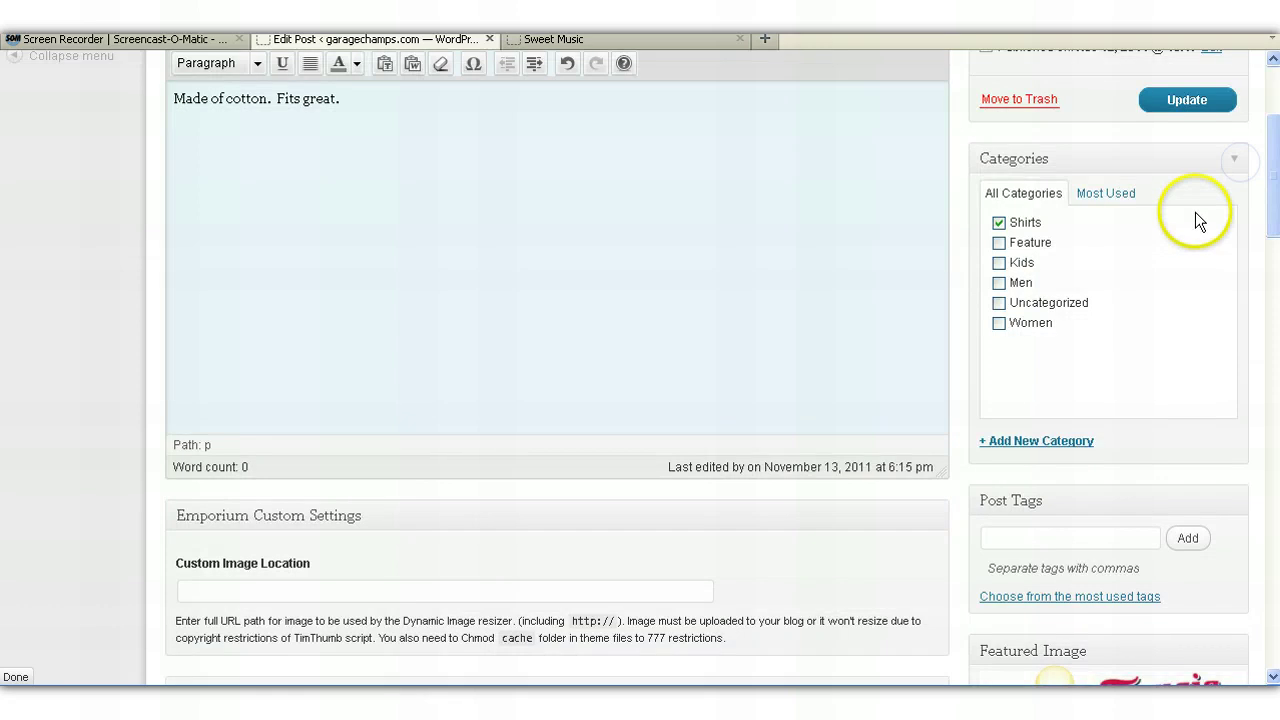
scroll(1180, 105, "down", 2)
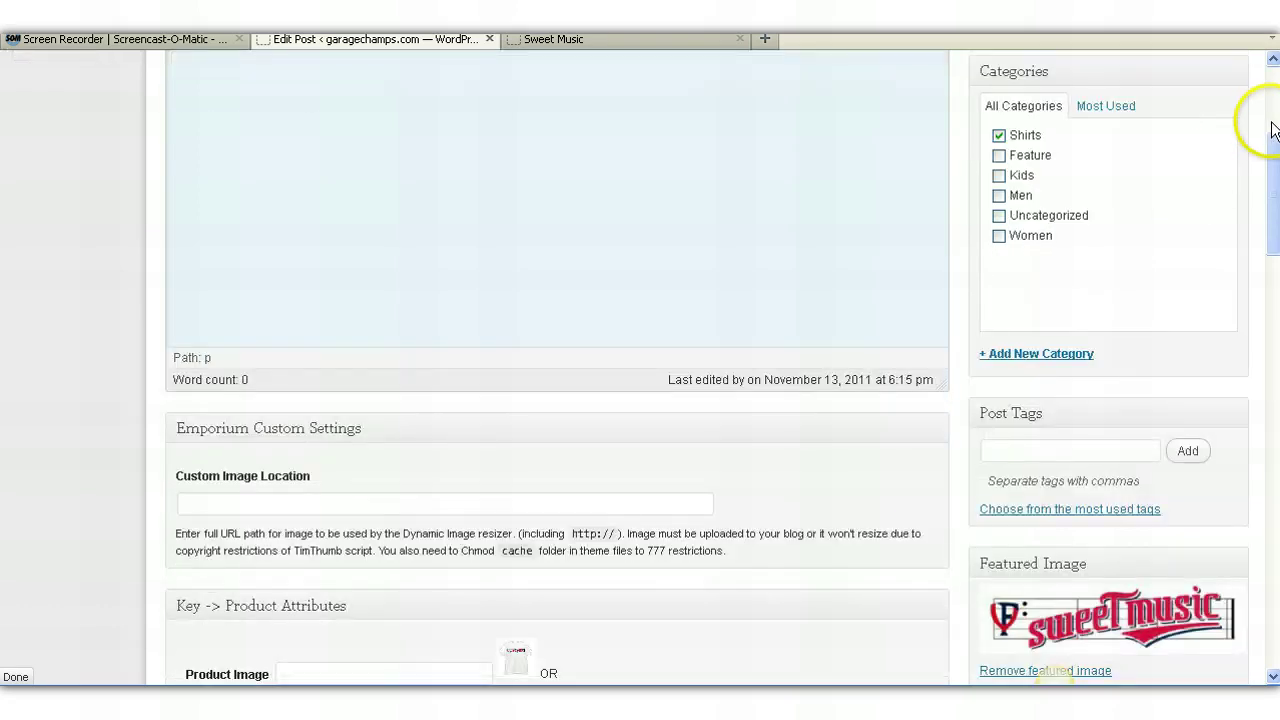
scroll(1257, 114, "up", 6)
left_click(1220, 327)
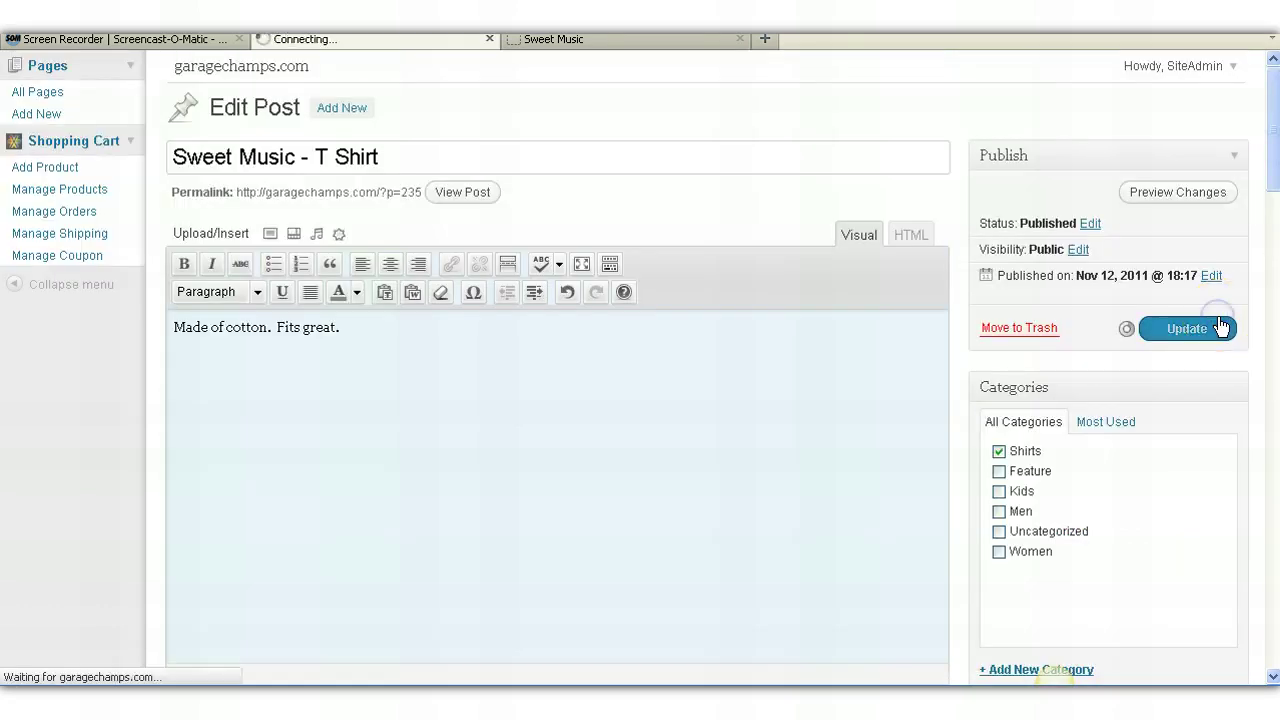
Reload the Sweet Music storefront page and review its title, description and product images.
left_click(631, 41)
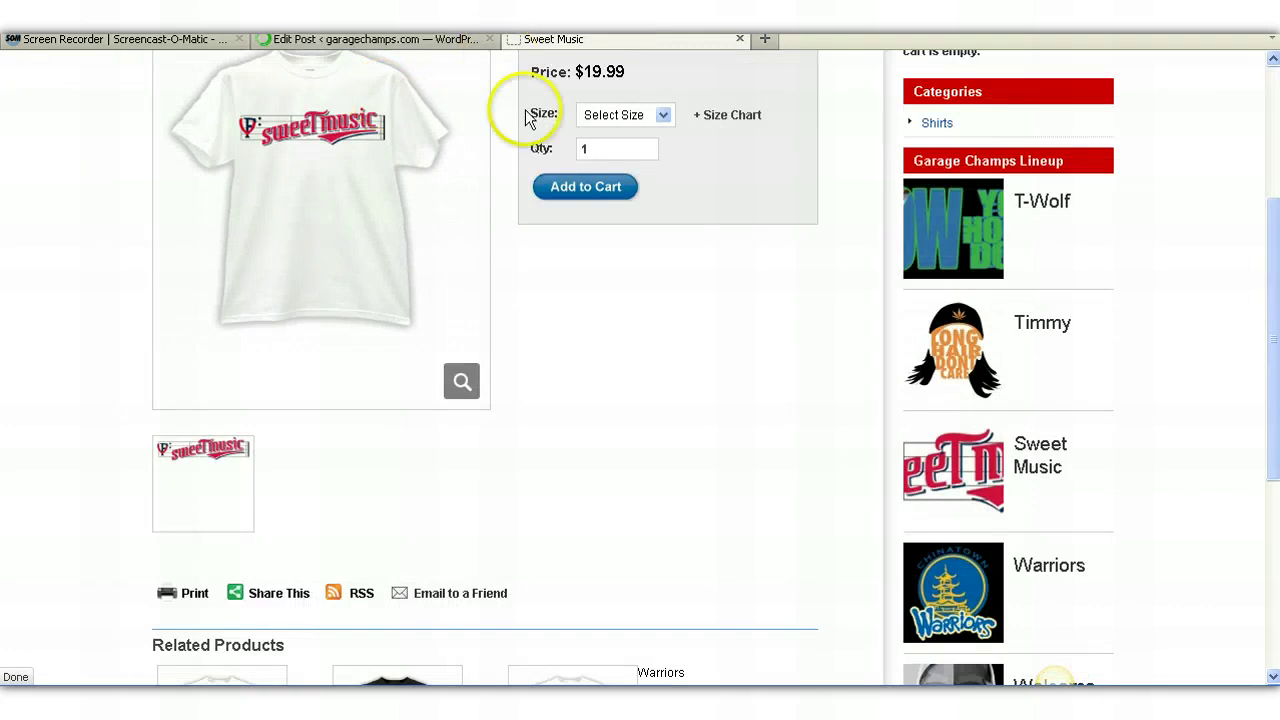
key("F5")
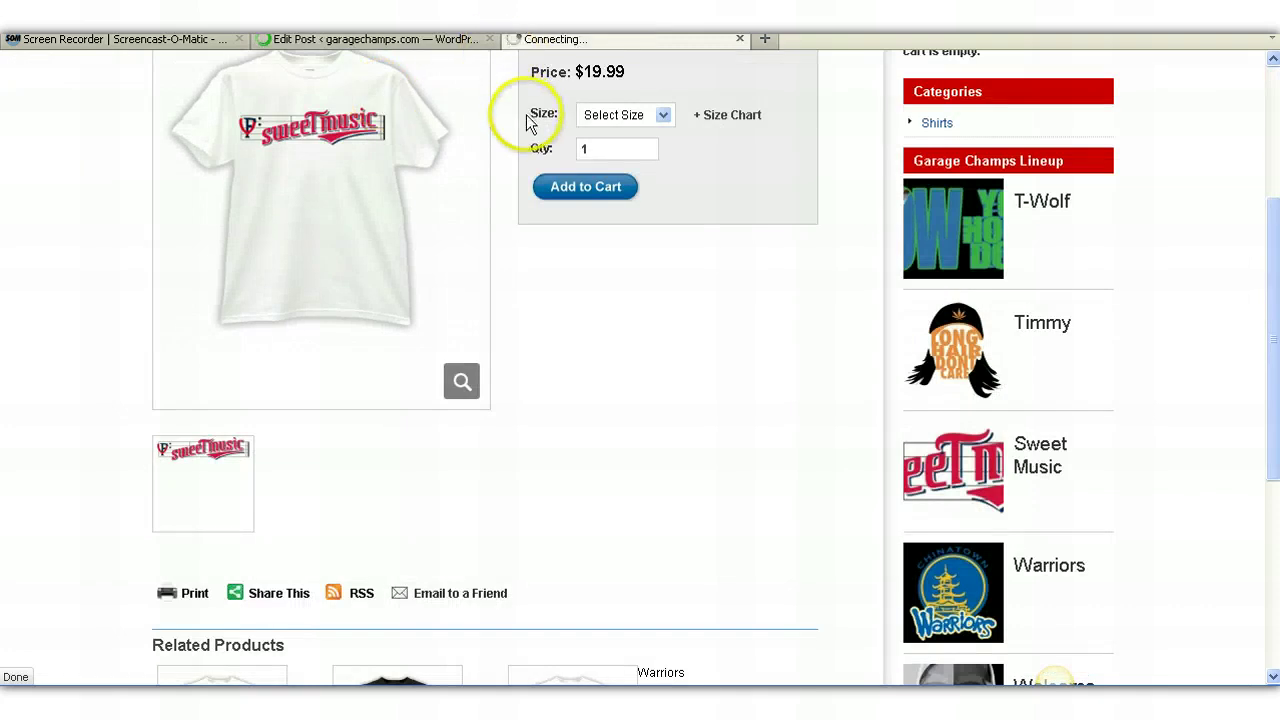
left_click(549, 191)
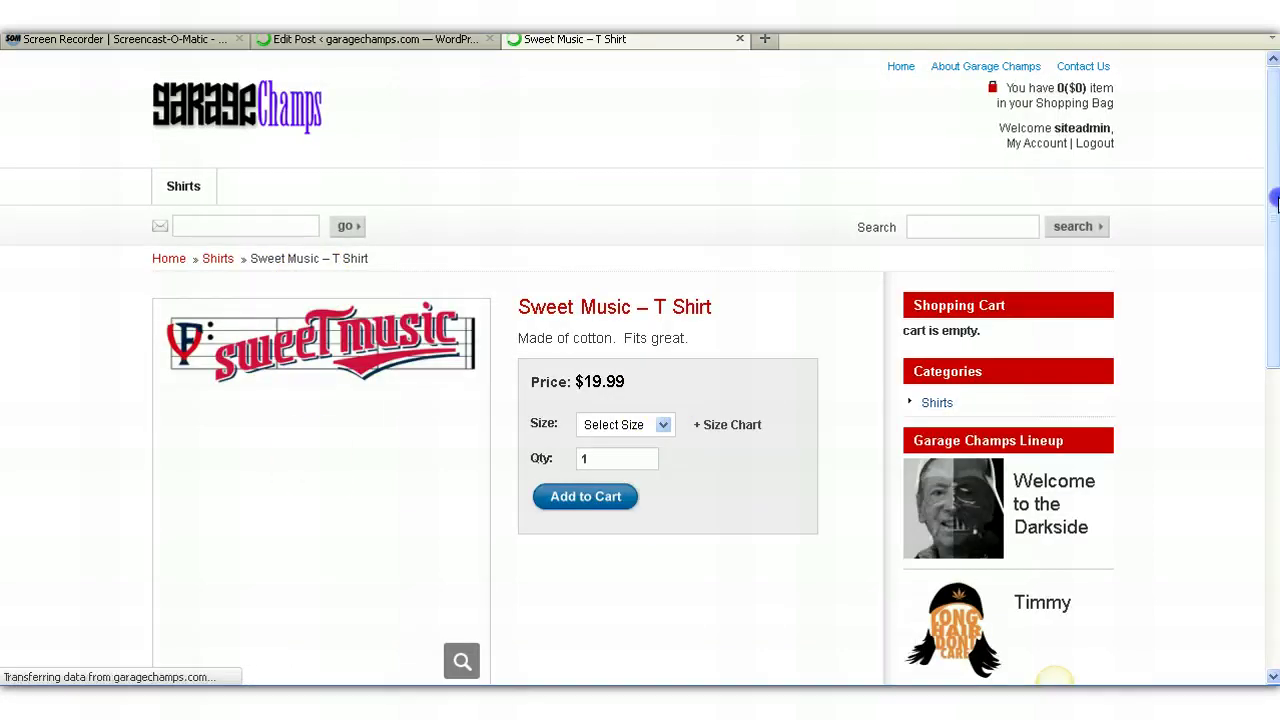
left_click_drag(1268, 140, 1275, 220)
scroll(220, 357, "down", 3)
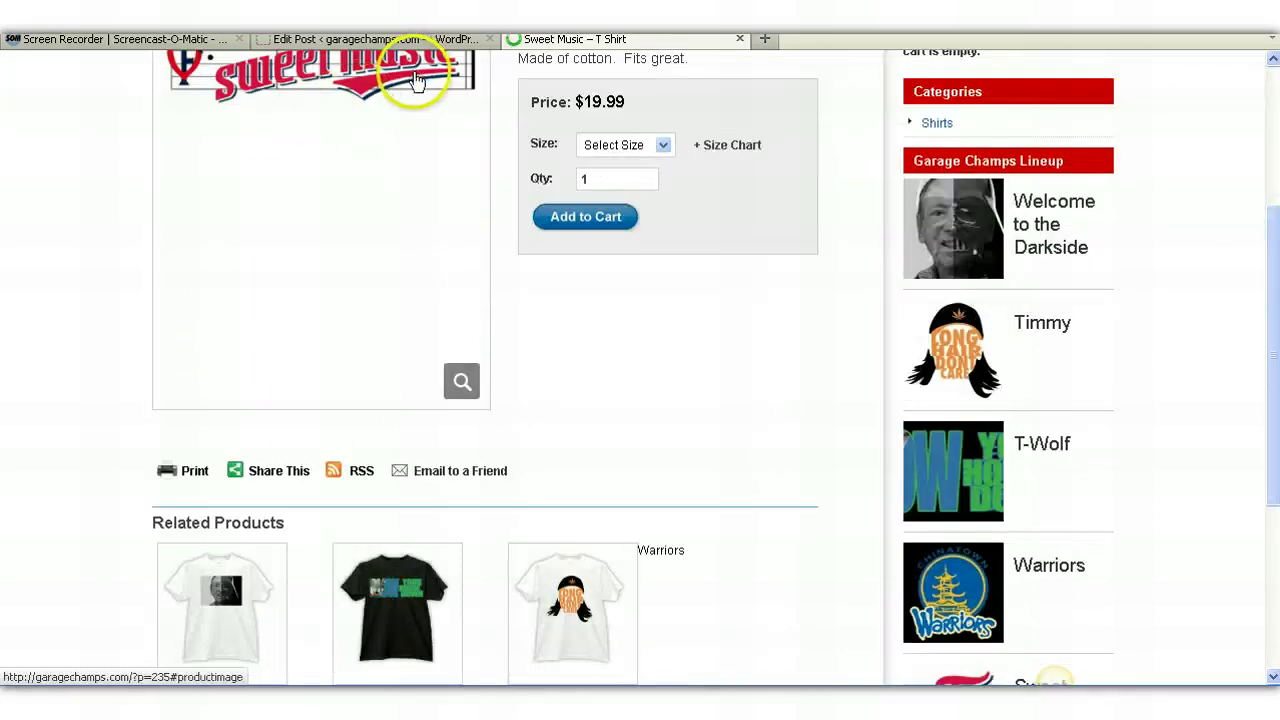
Return to the product editor, clear the Additional Image1 address, and update the post.
left_click(425, 39)
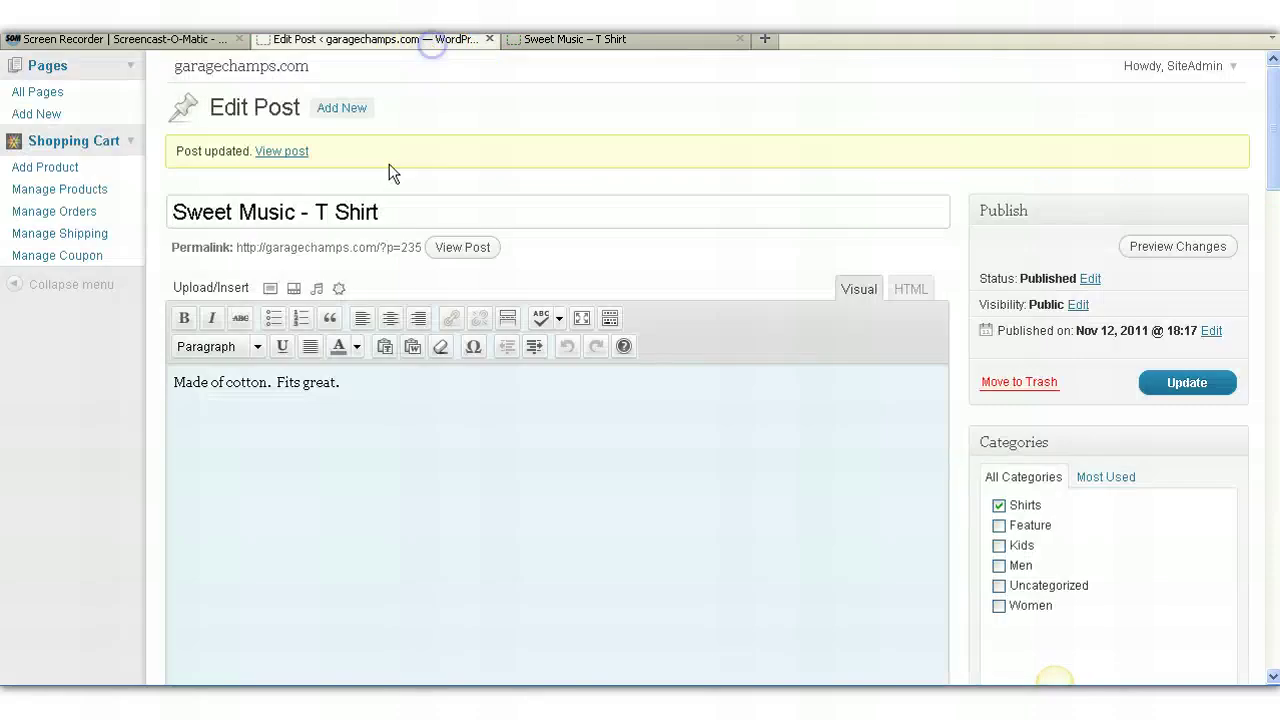
left_click(1275, 480)
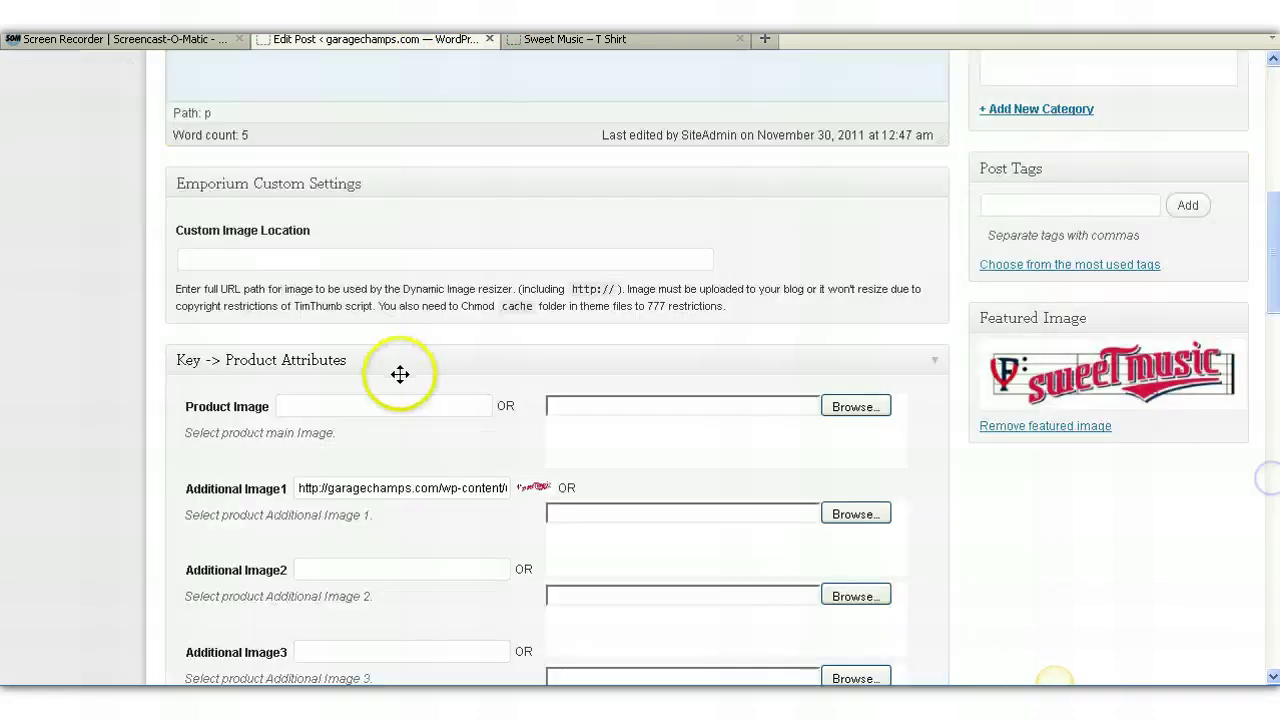
left_click(437, 487)
key("ctrl+a")
key("BackSpace")
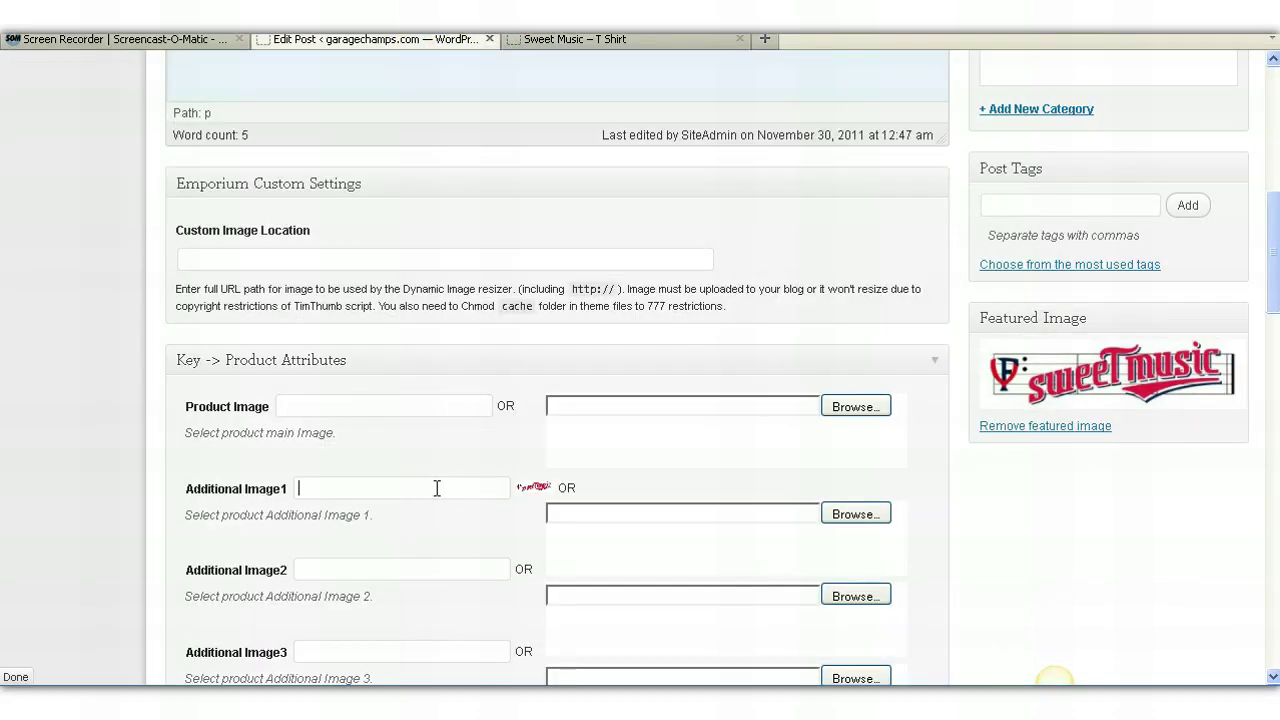
left_click(1272, 86)
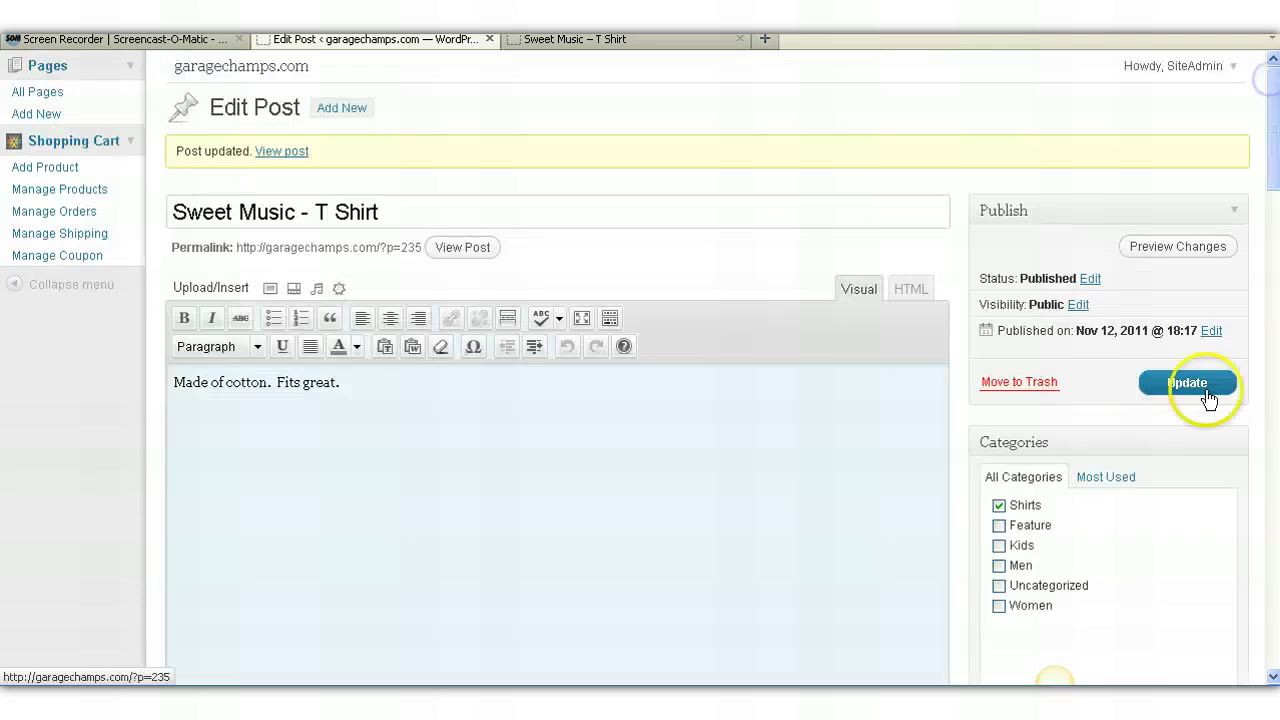
left_click(1204, 390)
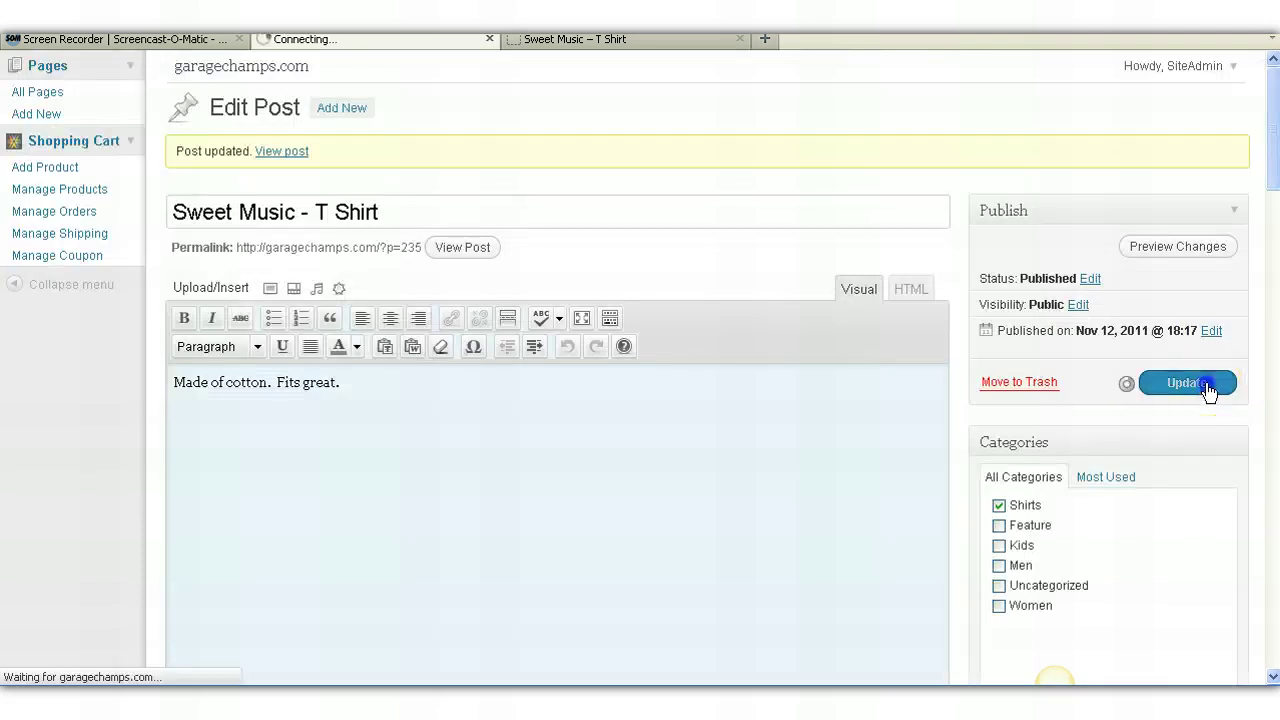
Reload the shirt's storefront page again and check the product image area.
left_click(642, 41)
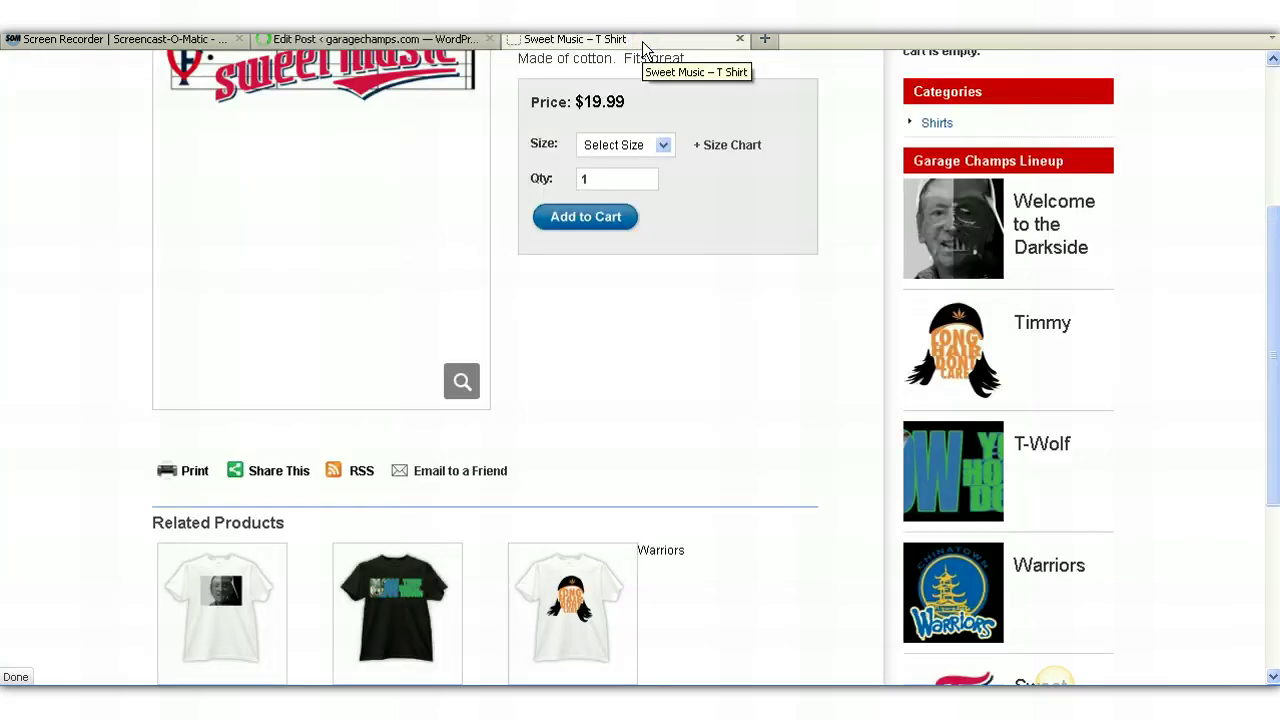
key("F5")
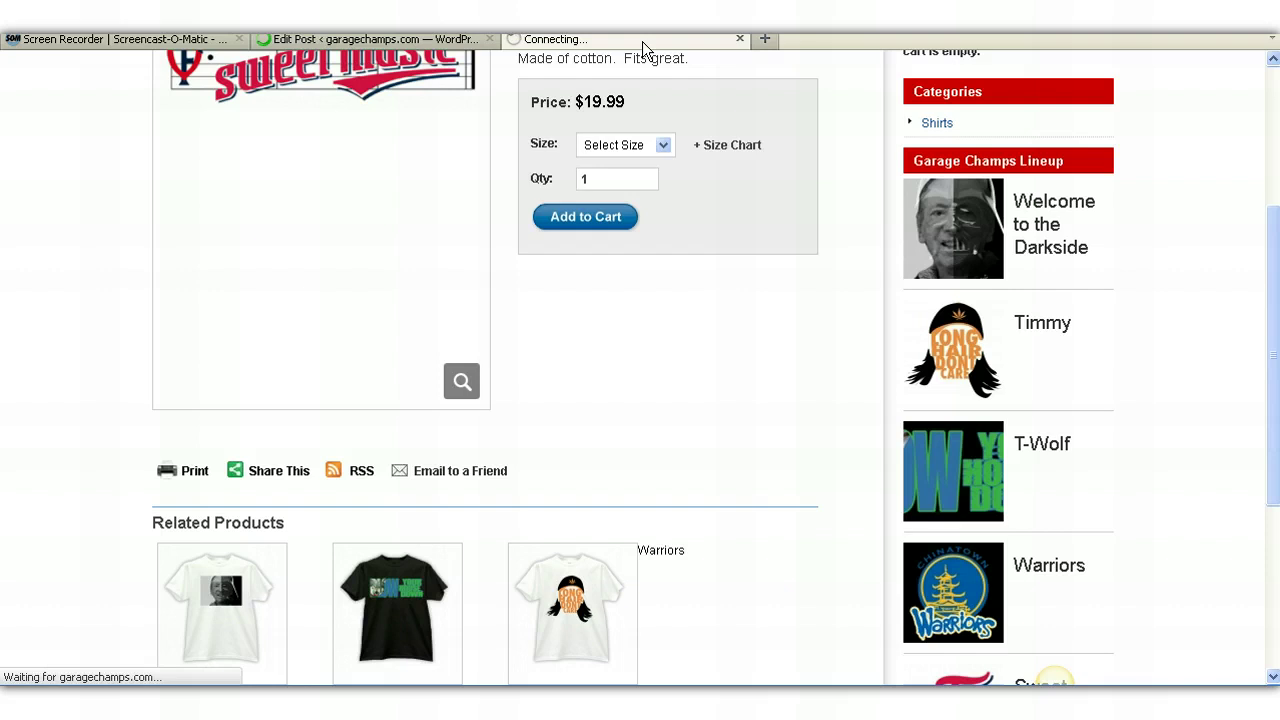
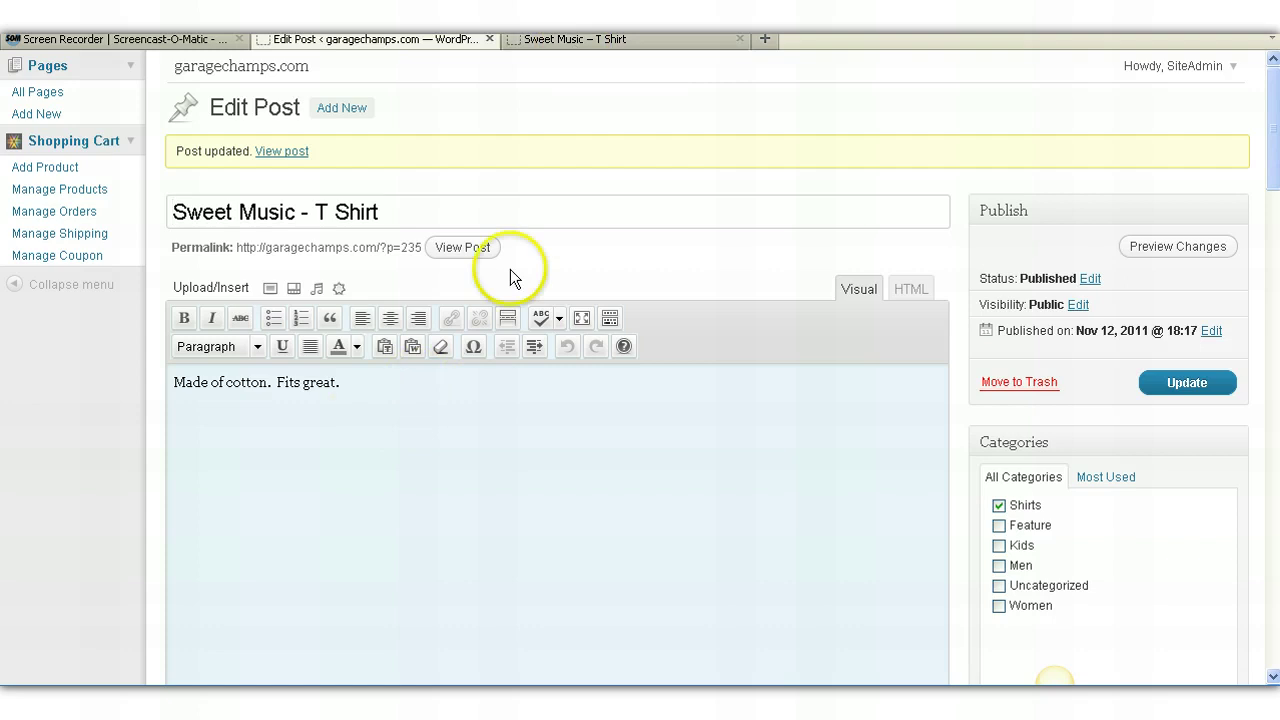
left_click(525, 44)
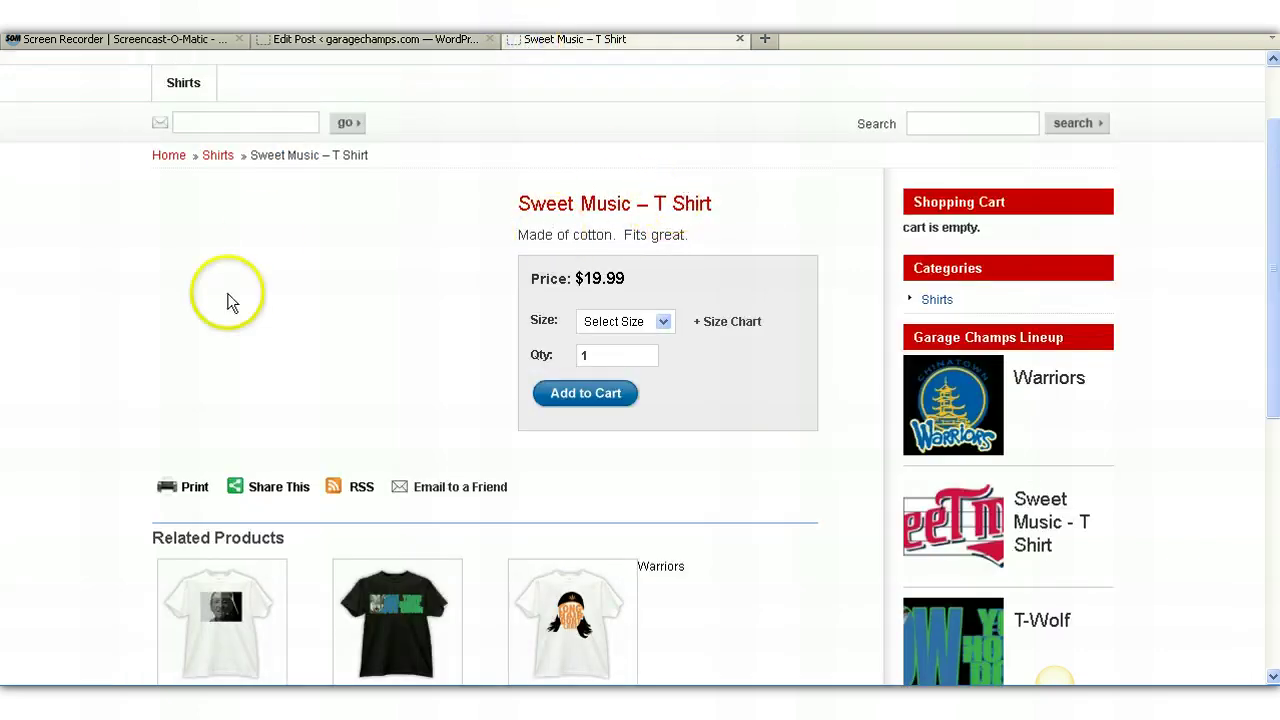
Return to the product editor, start choosing a Product Image file, and browse to the Garaga folder inside MyWebsites in My Documents.
left_click(302, 42)
left_click(1275, 430)
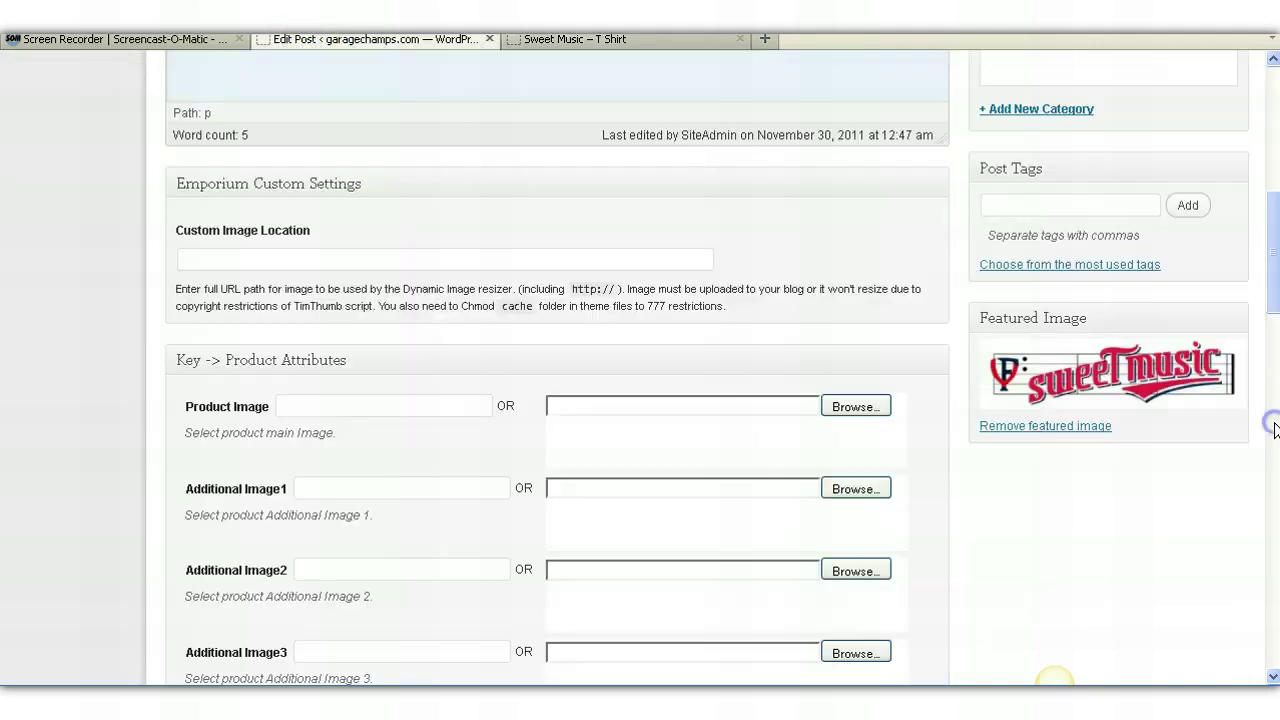
left_click(865, 406)
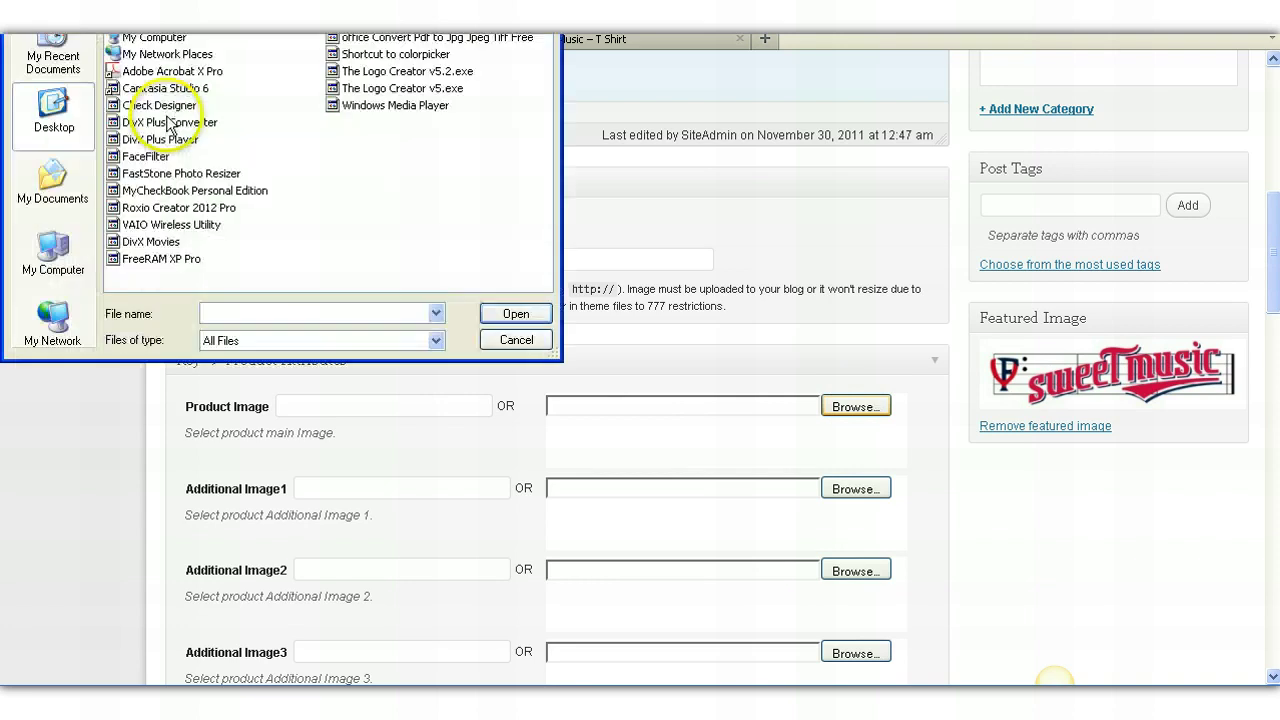
left_click(55, 194)
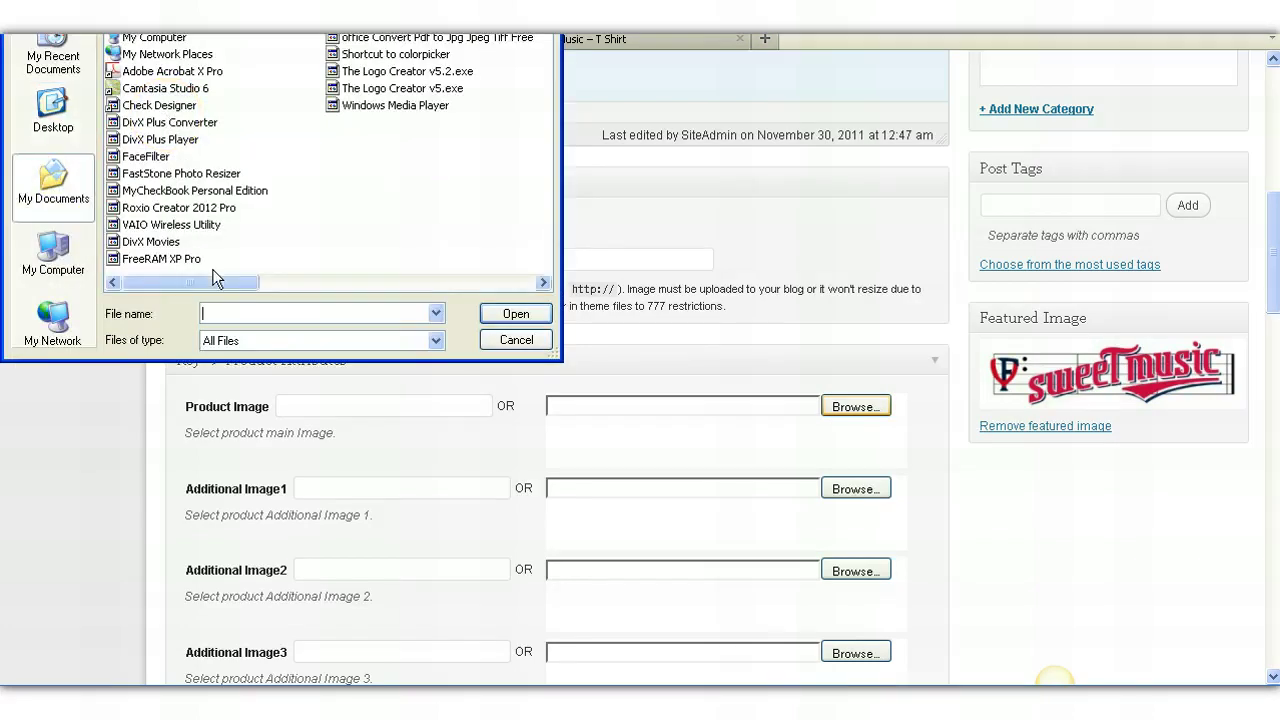
left_click(258, 284)
left_click(155, 210)
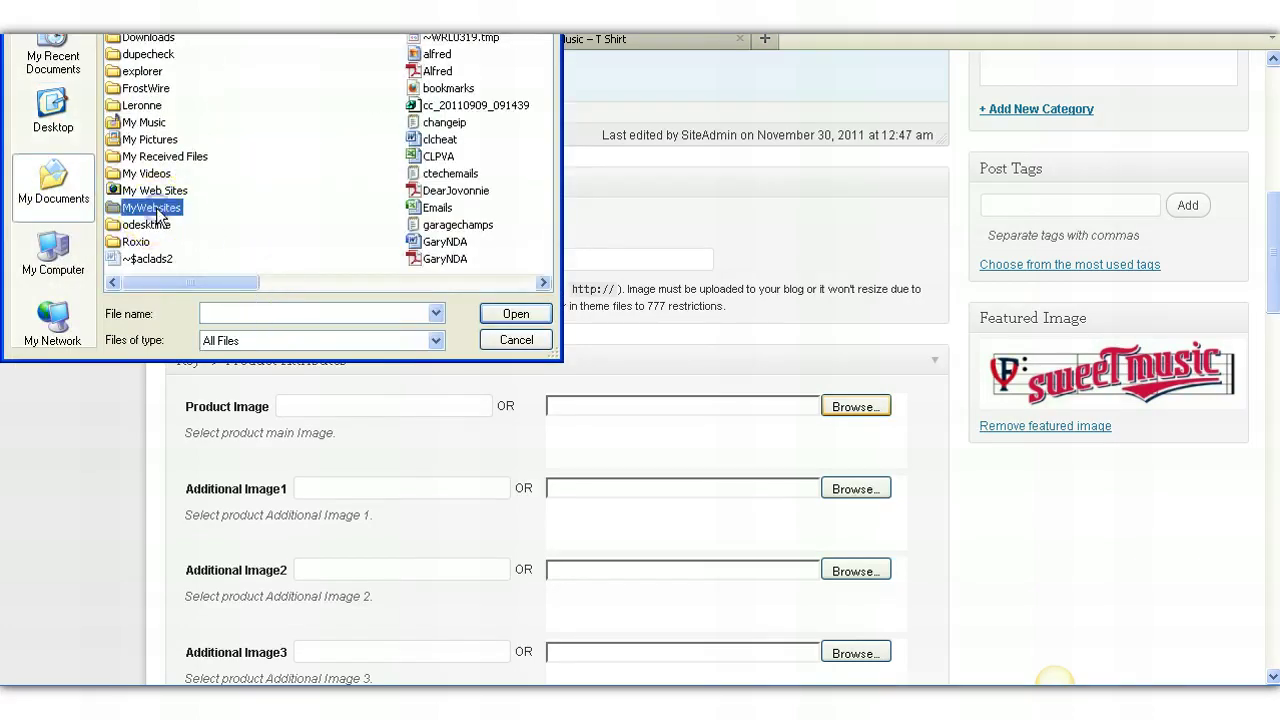
double_click(157, 213)
left_click(275, 283)
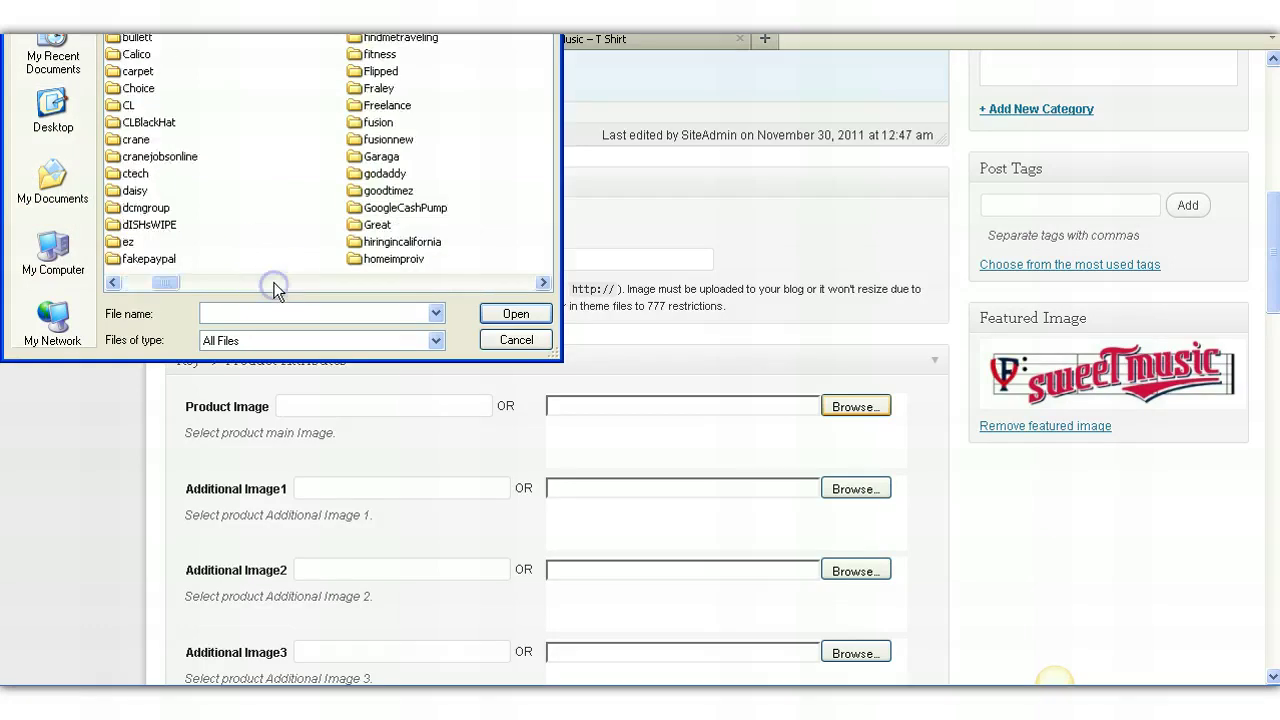
left_click(384, 158)
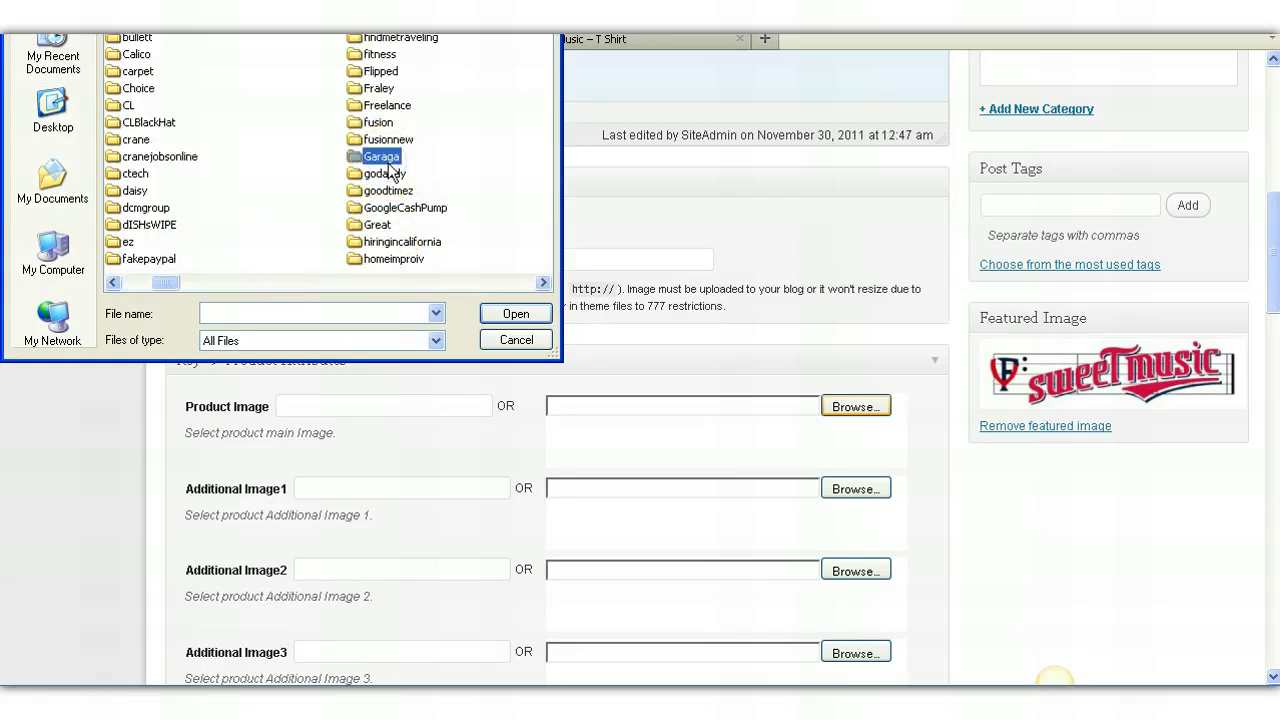
double_click(388, 165)
Upload SweetMusic-CloseUP from the New Folder inside Products picture as the product's main image.
left_click(229, 77)
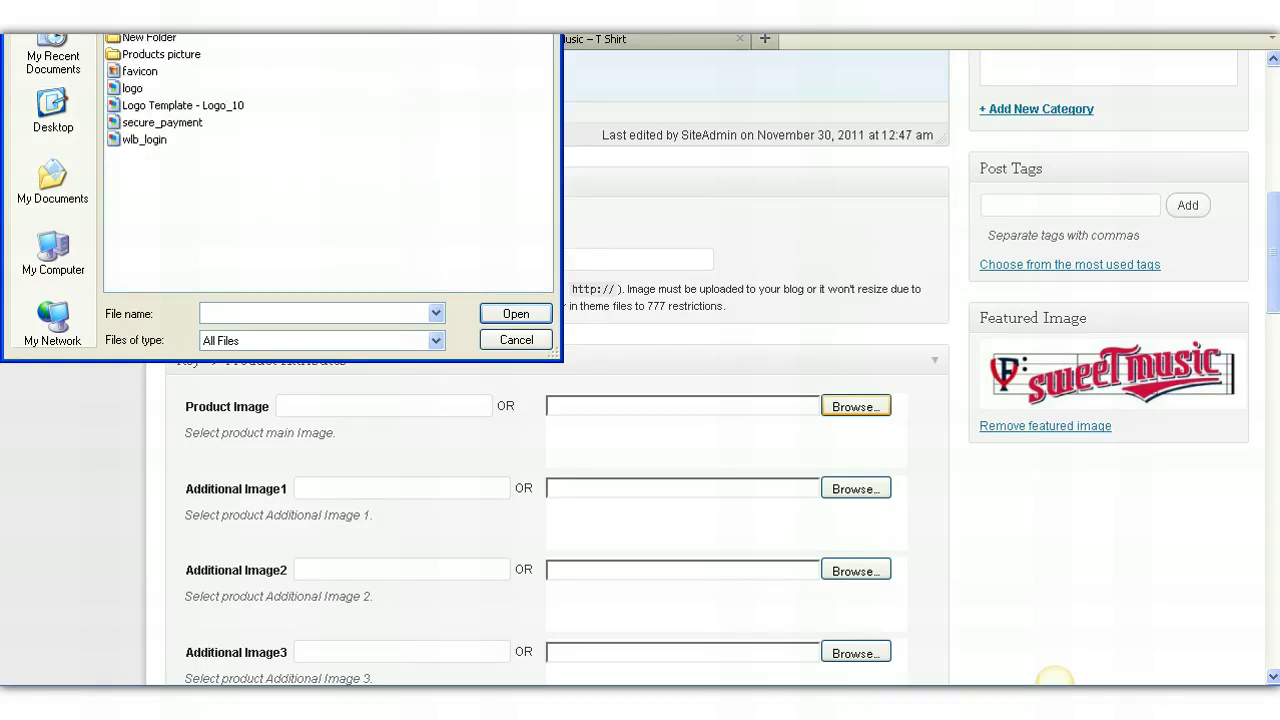
left_click_drag(196, 33, 262, 70)
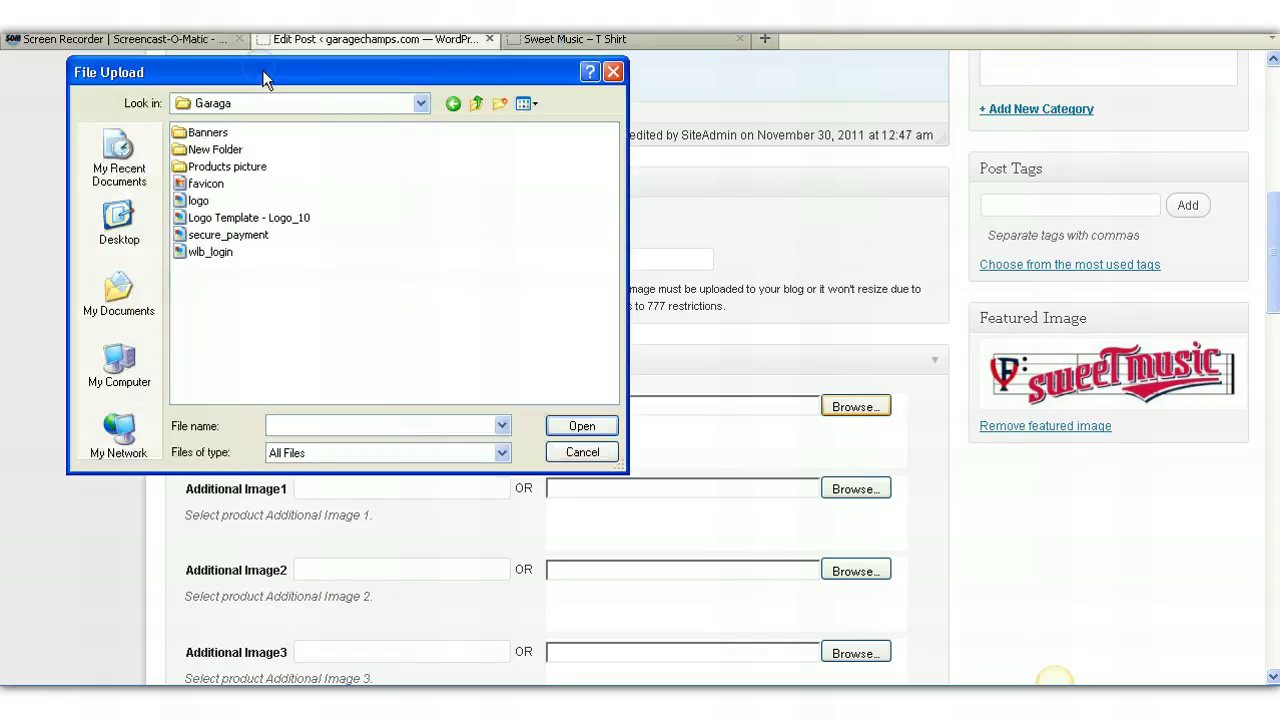
double_click(226, 167)
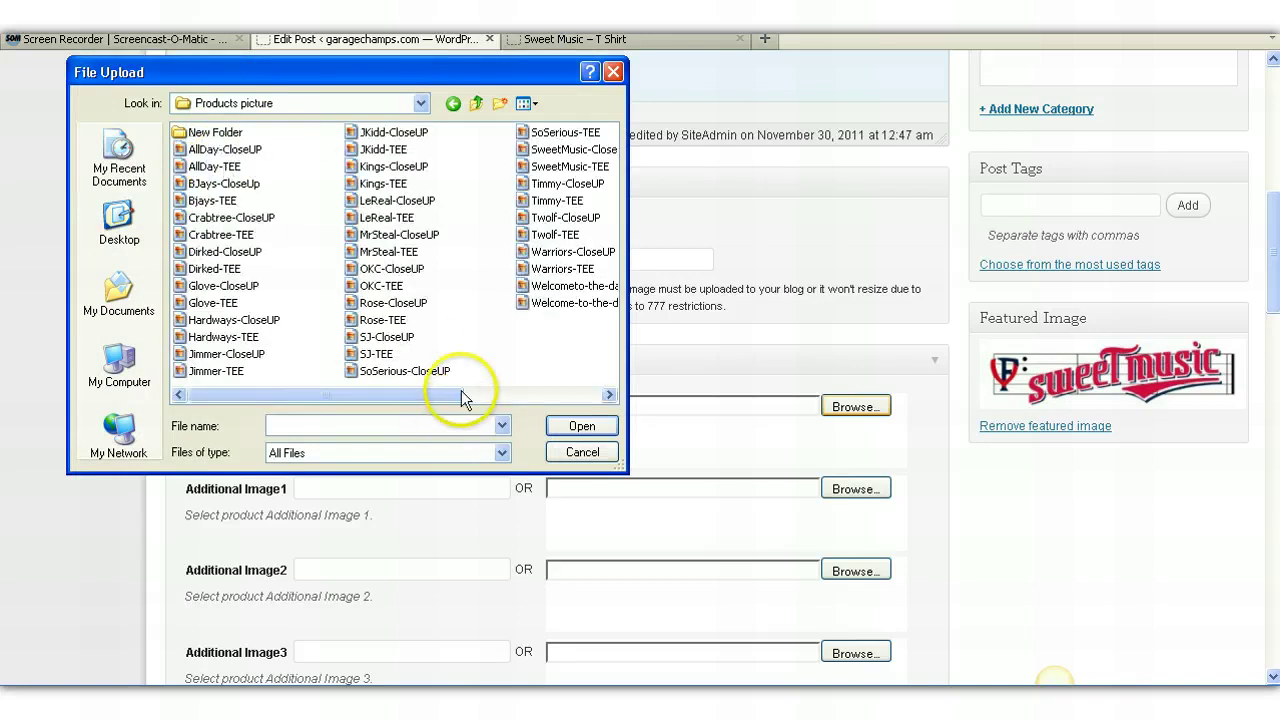
double_click(238, 130)
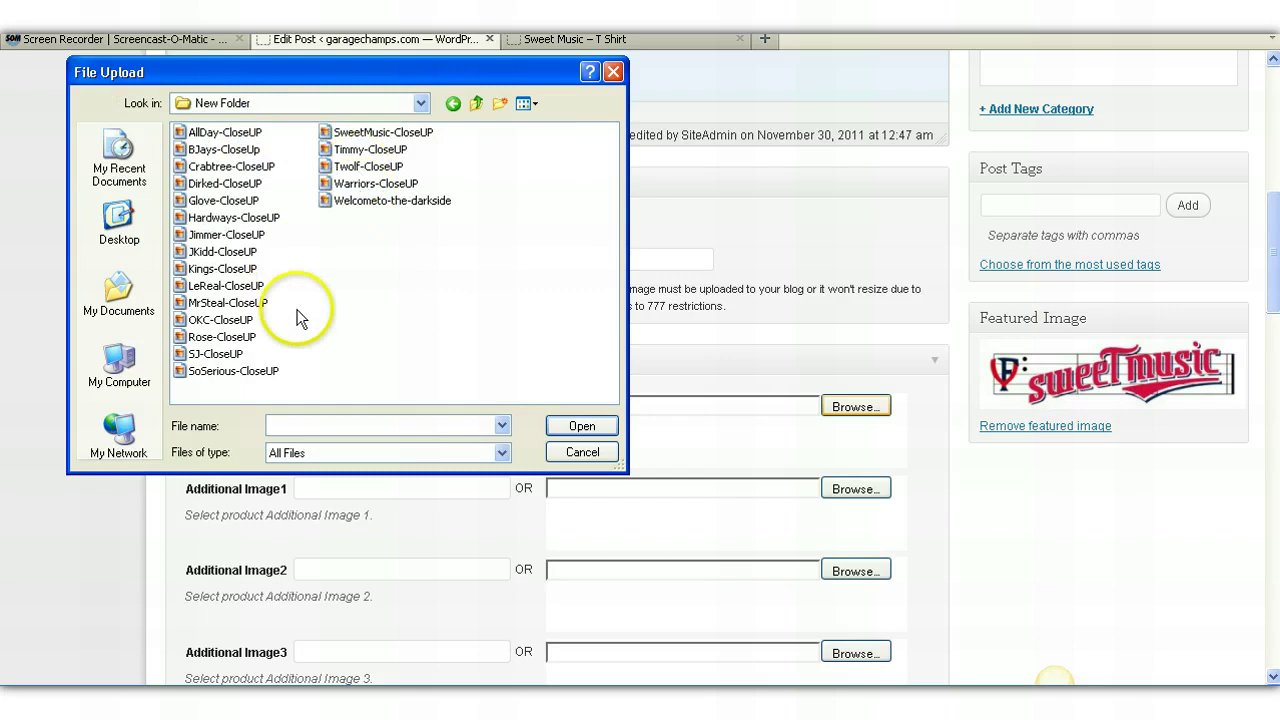
left_click(349, 140)
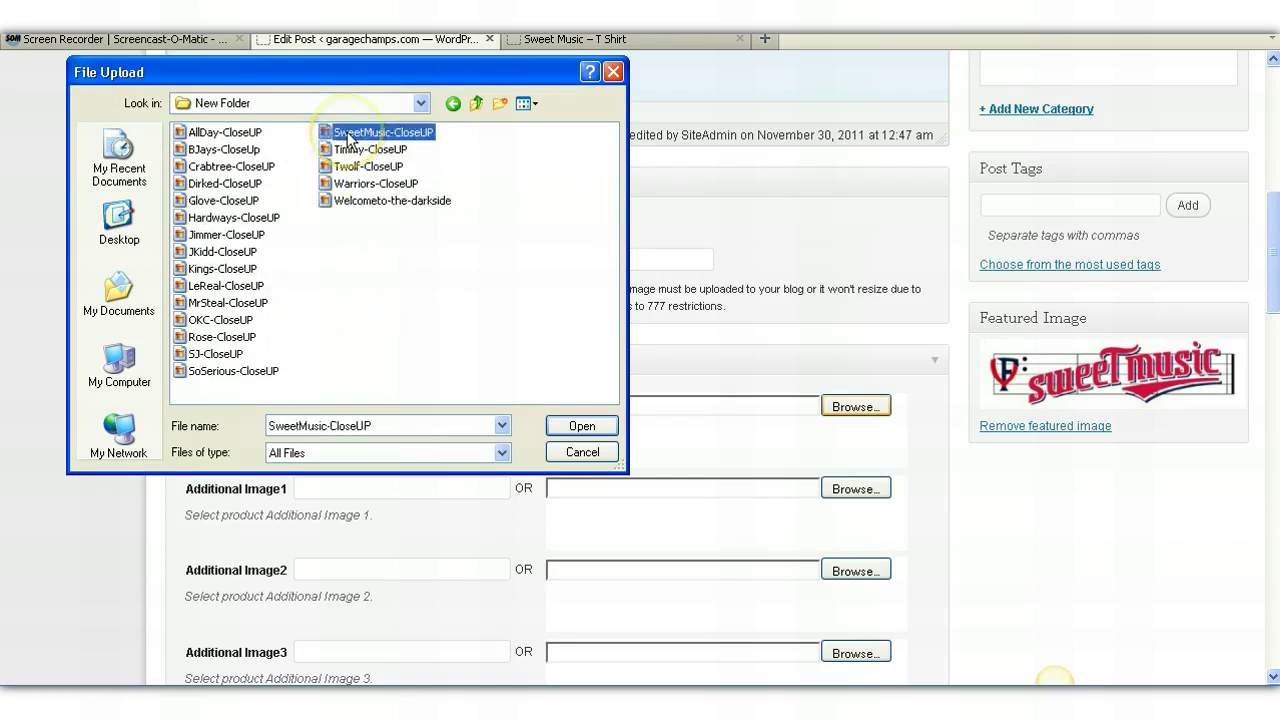
double_click(349, 135)
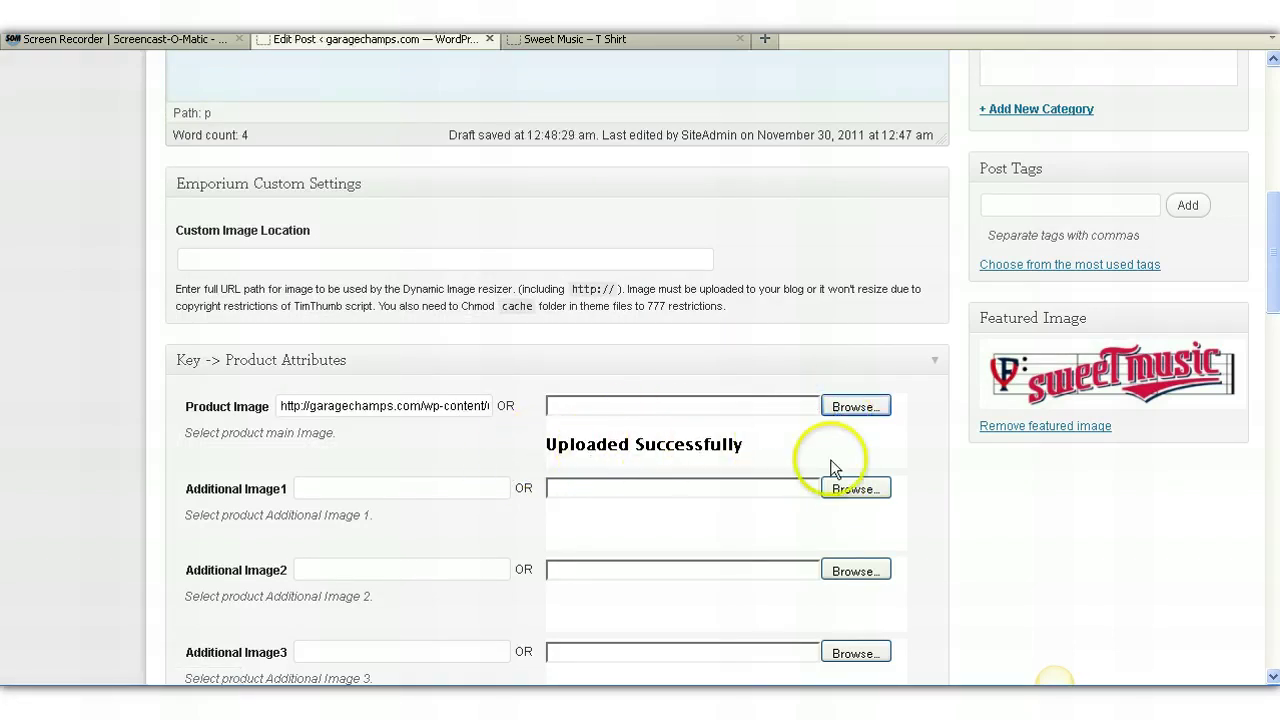
Upload SweetMusic-TEE from the Products picture folder as Additional Image1.
left_click(852, 488)
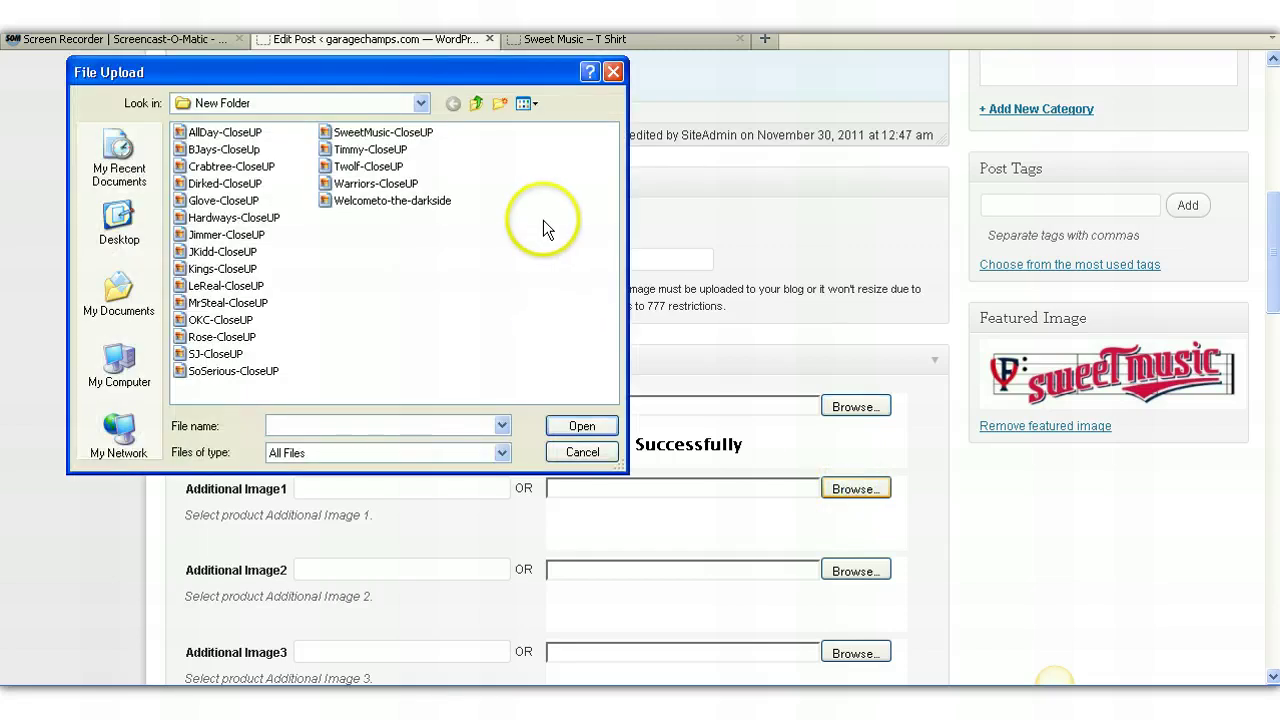
left_click(476, 104)
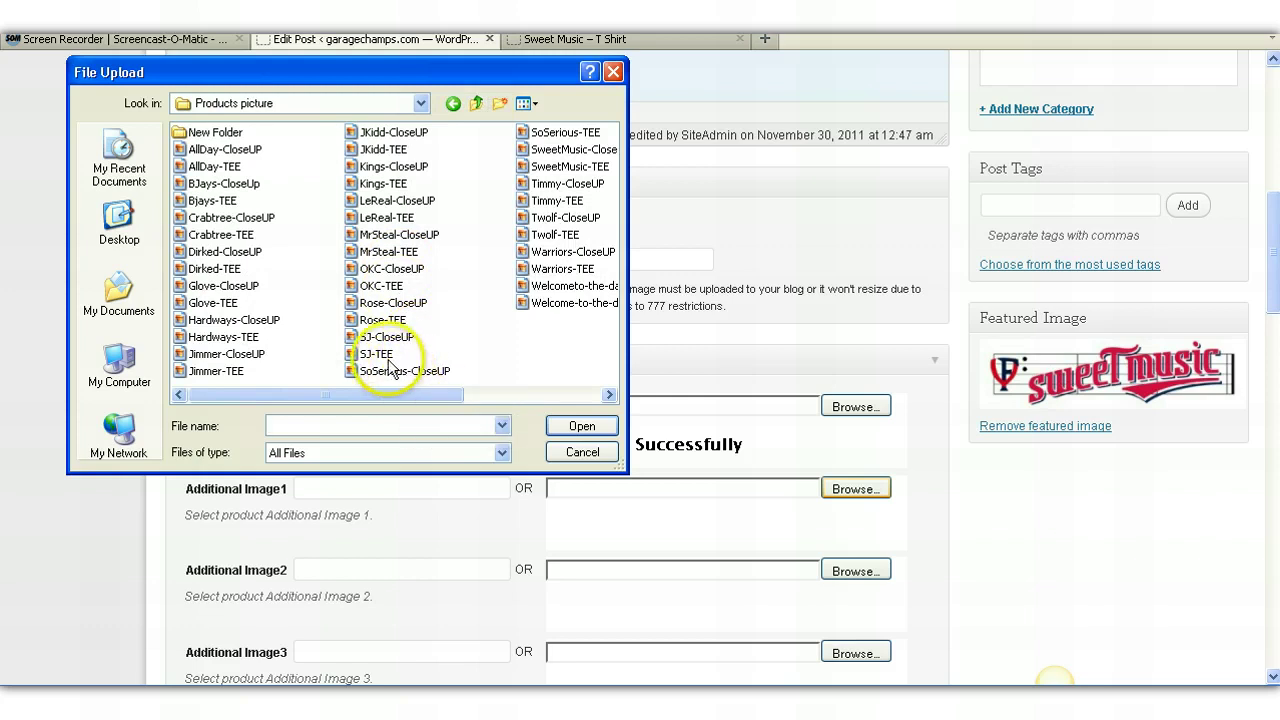
left_click(585, 167)
double_click(581, 166)
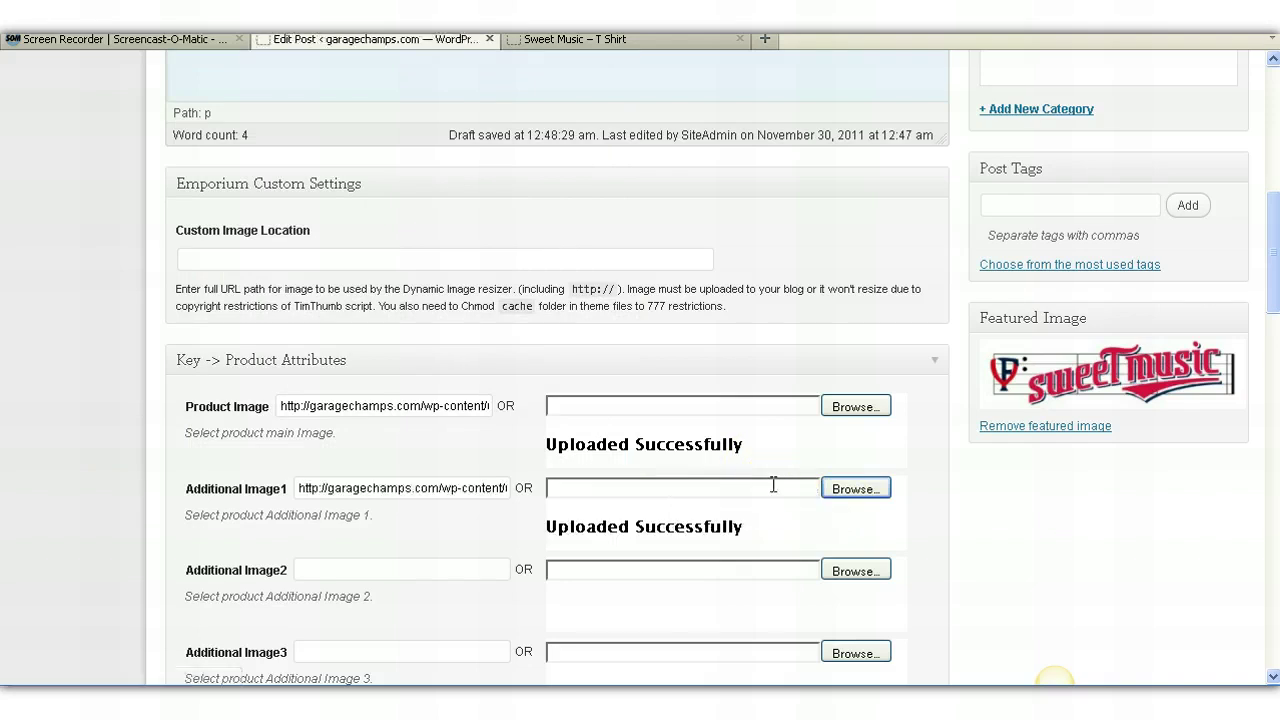
Examine the product's Price, Last Date of your Special Product and Special Price fields, including the date calendar.
left_click_drag(1270, 282, 1270, 350)
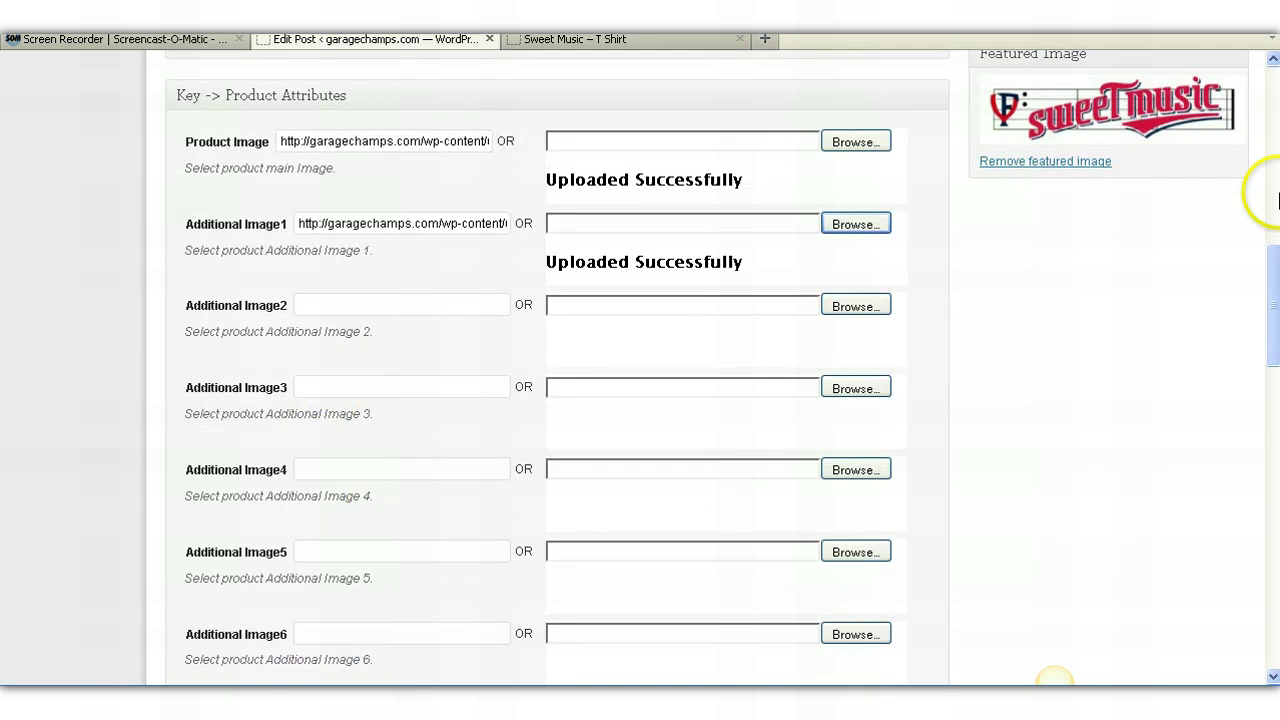
left_click_drag(1271, 300, 1271, 392)
left_click(265, 268)
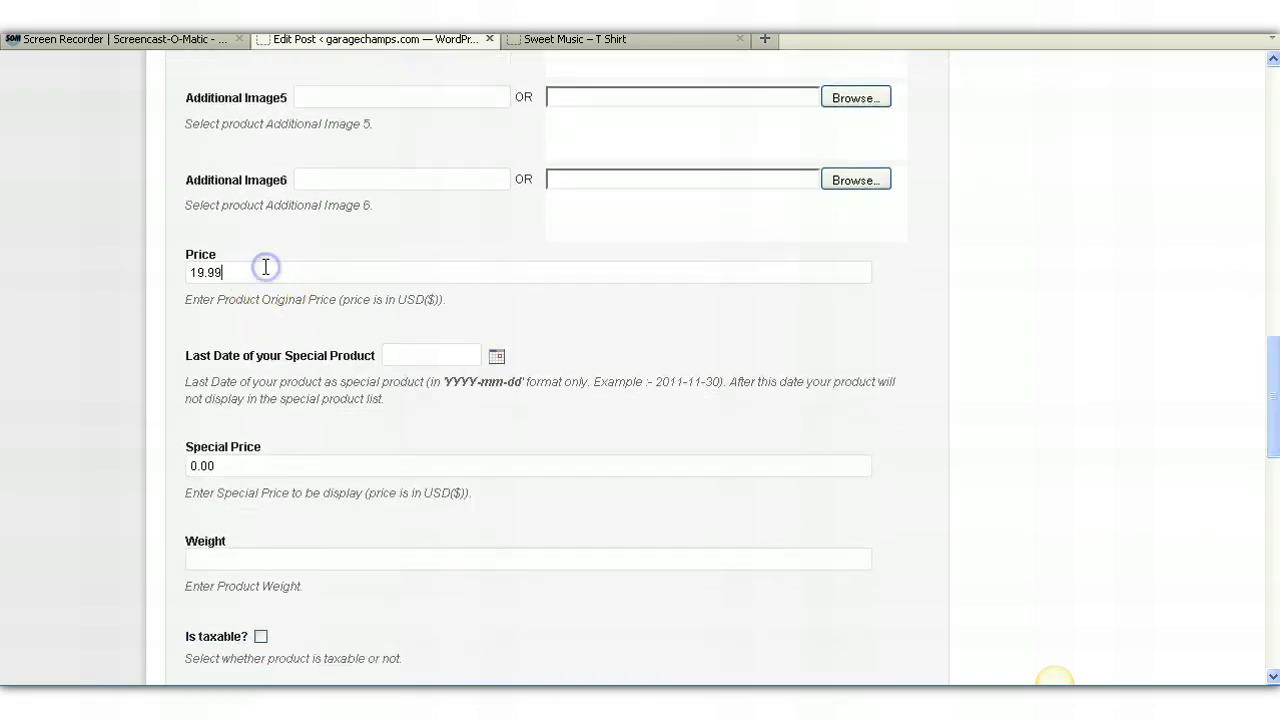
mouse_move(265, 268)
left_mouse_down()
mouse_move(168, 266)
mouse_move(250, 240)
mouse_move(246, 271)
left_mouse_up()
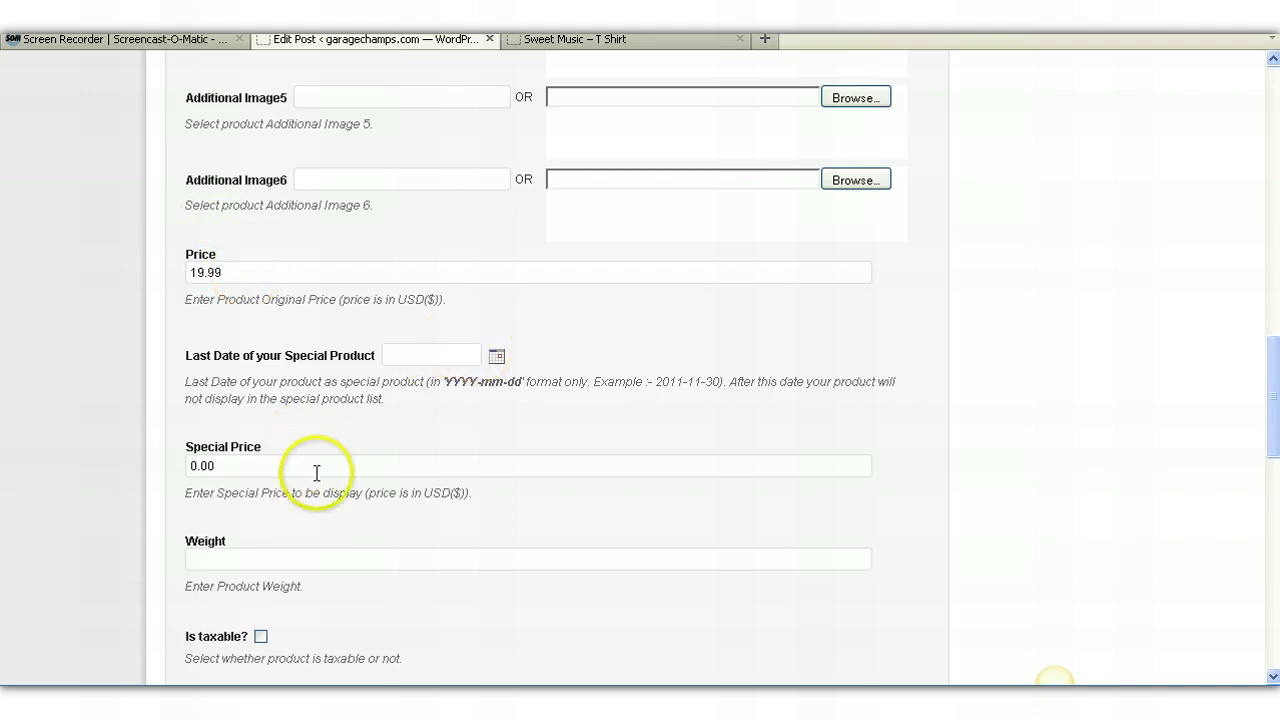
left_click(500, 357)
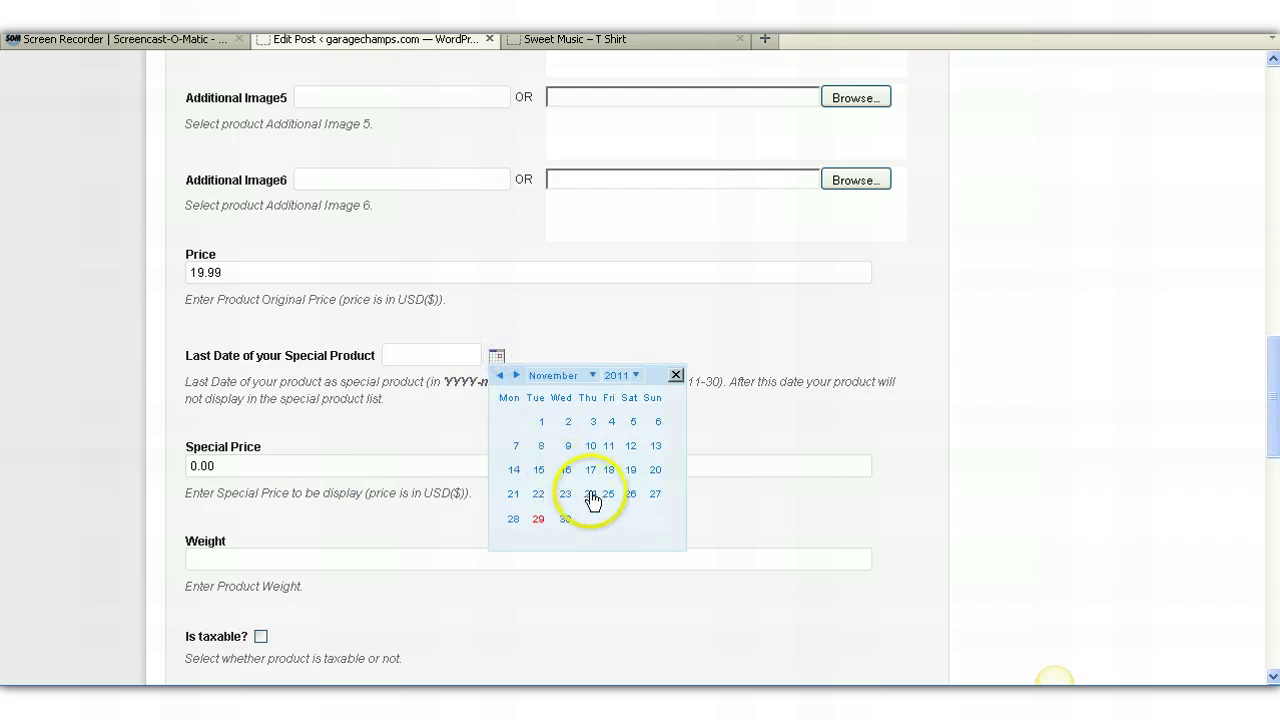
left_click(359, 466)
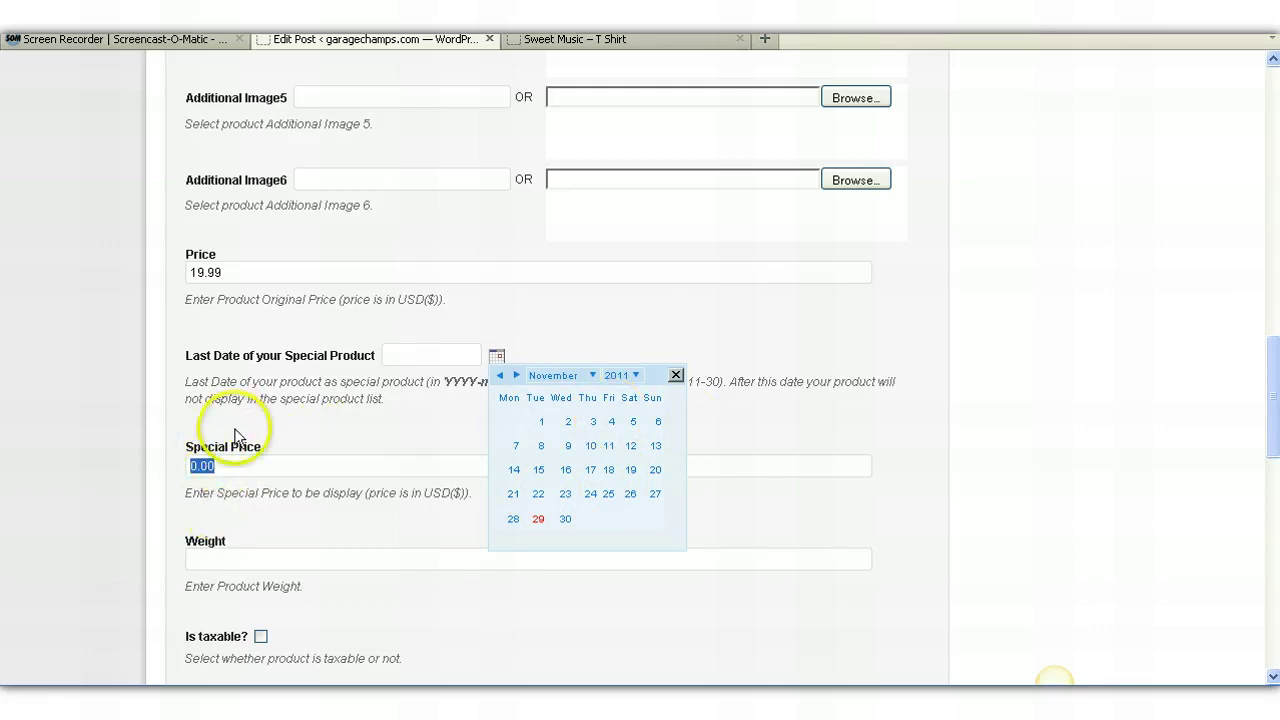
left_click(320, 362)
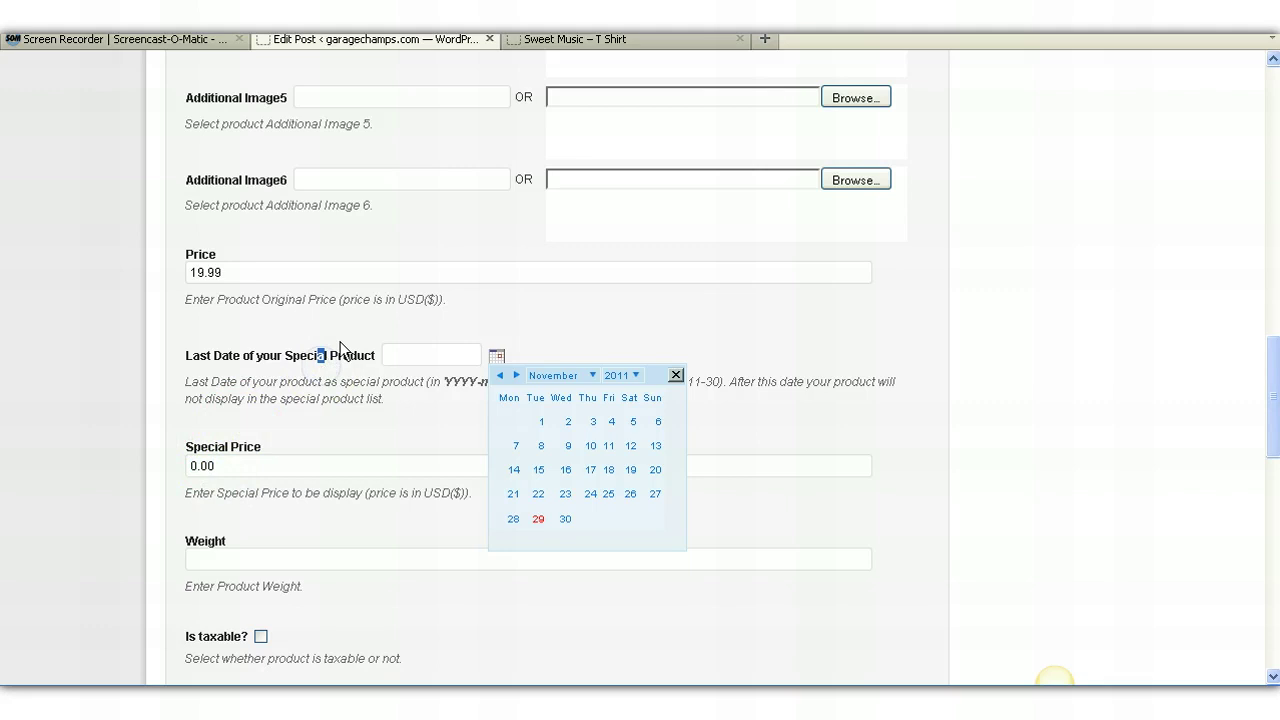
left_click(408, 343)
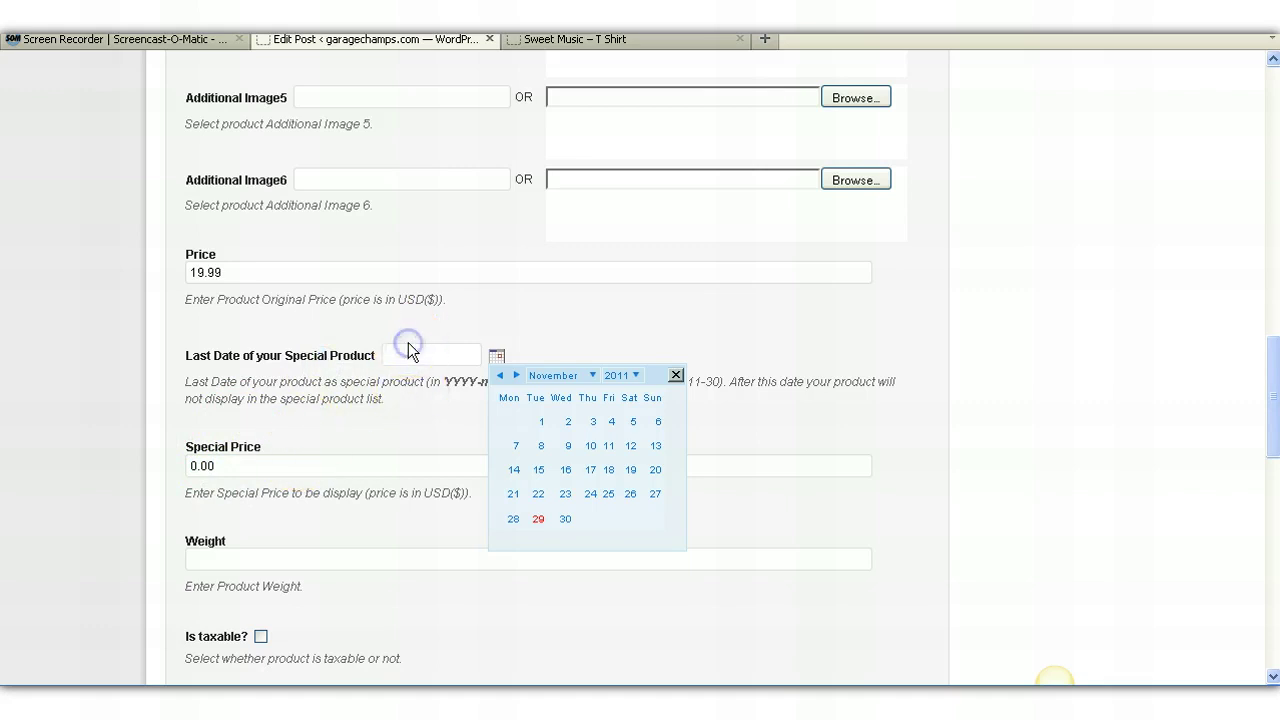
left_click(412, 345)
left_click(677, 376)
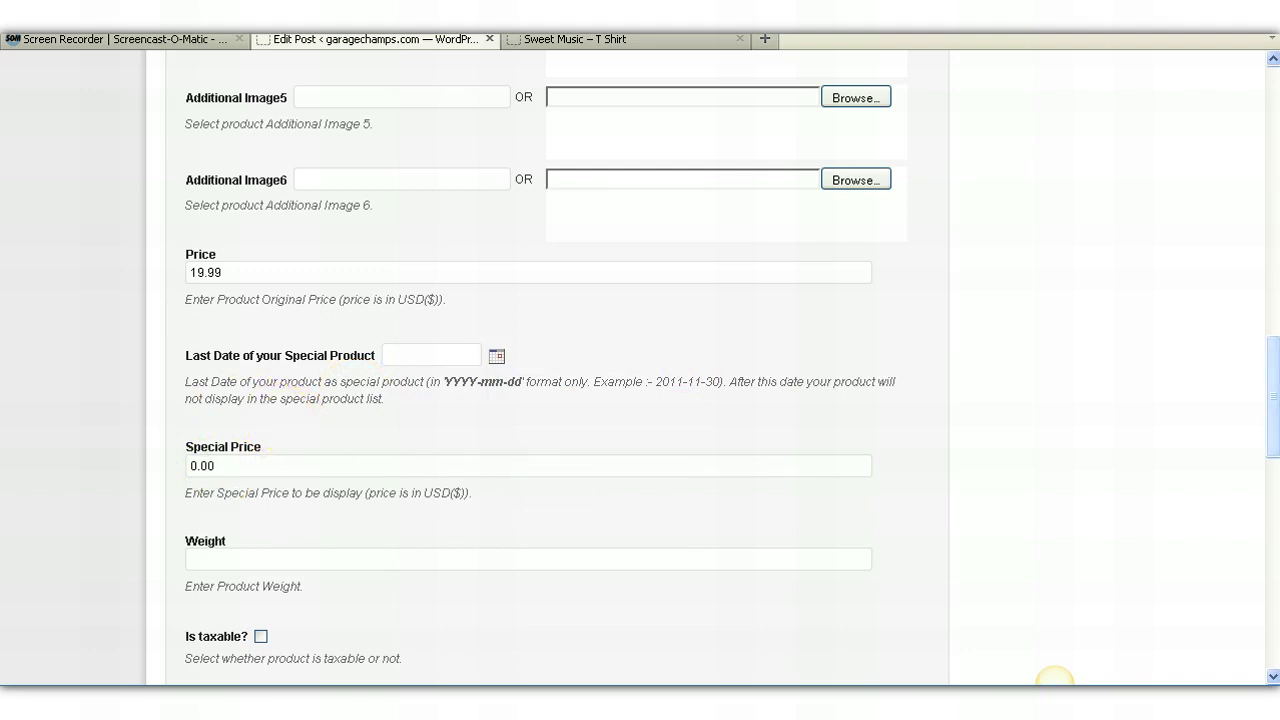
Turn the product's taxable option on and back off.
left_click_drag(1268, 385, 1274, 424)
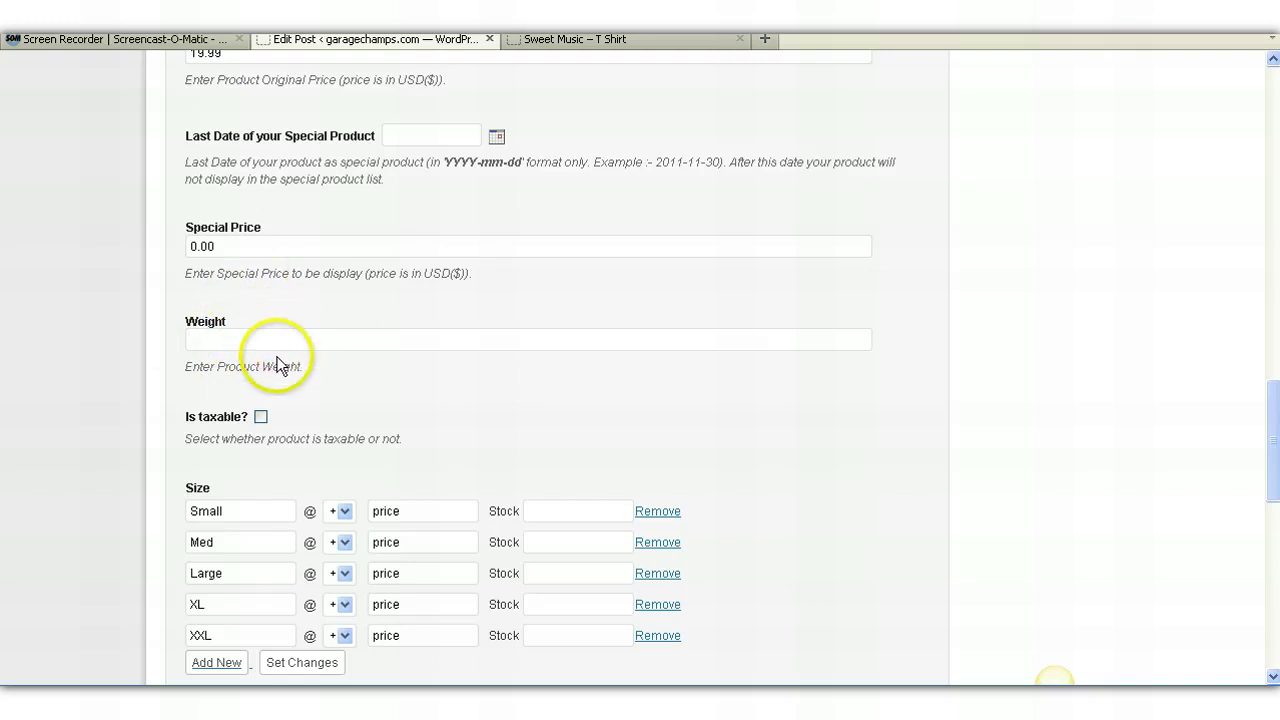
left_click(261, 416)
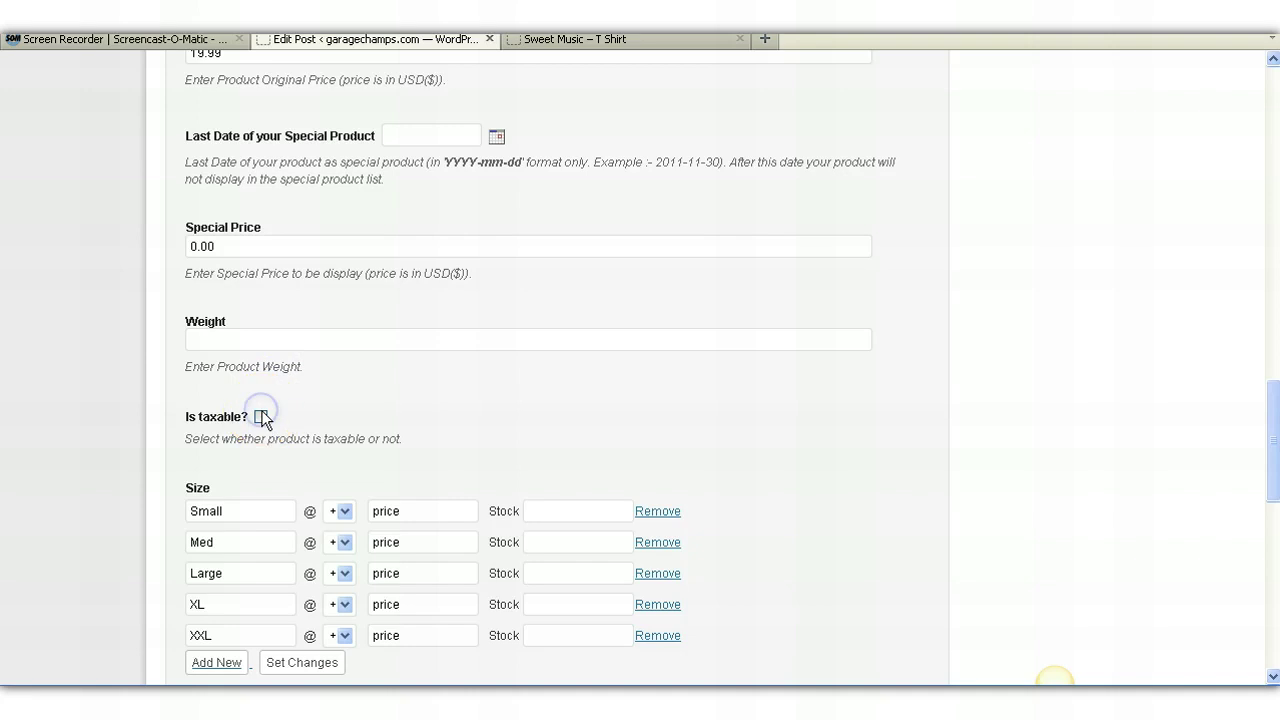
left_click(261, 416)
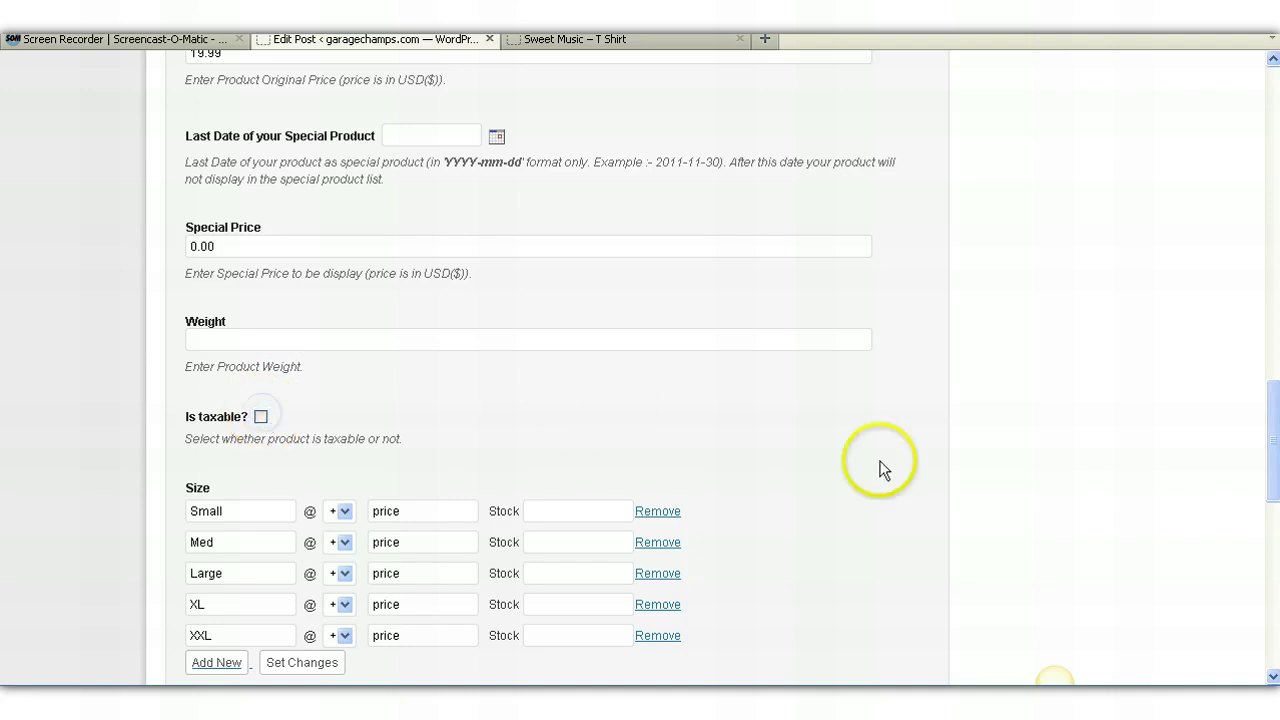
Add the size XXXL to the product's Size list and apply the size changes.
left_click(1268, 410)
left_click_drag(1268, 410, 1268, 436)
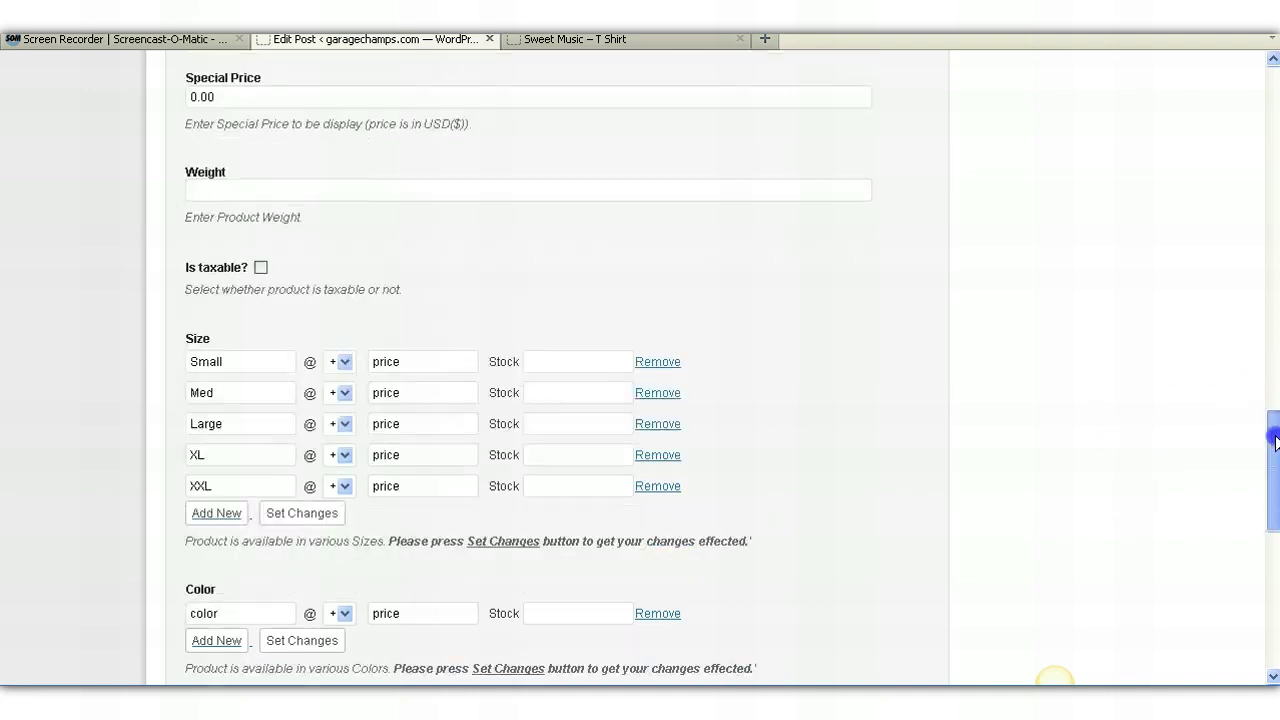
left_click(218, 515)
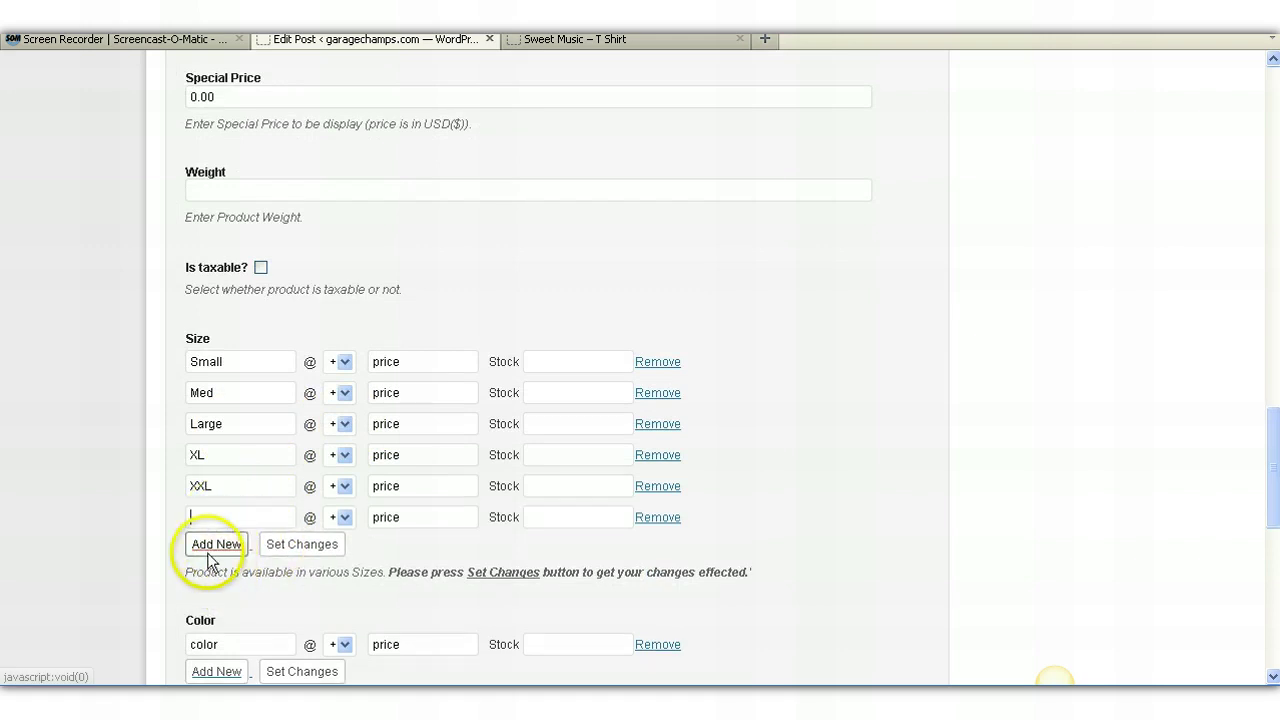
left_click(213, 519)
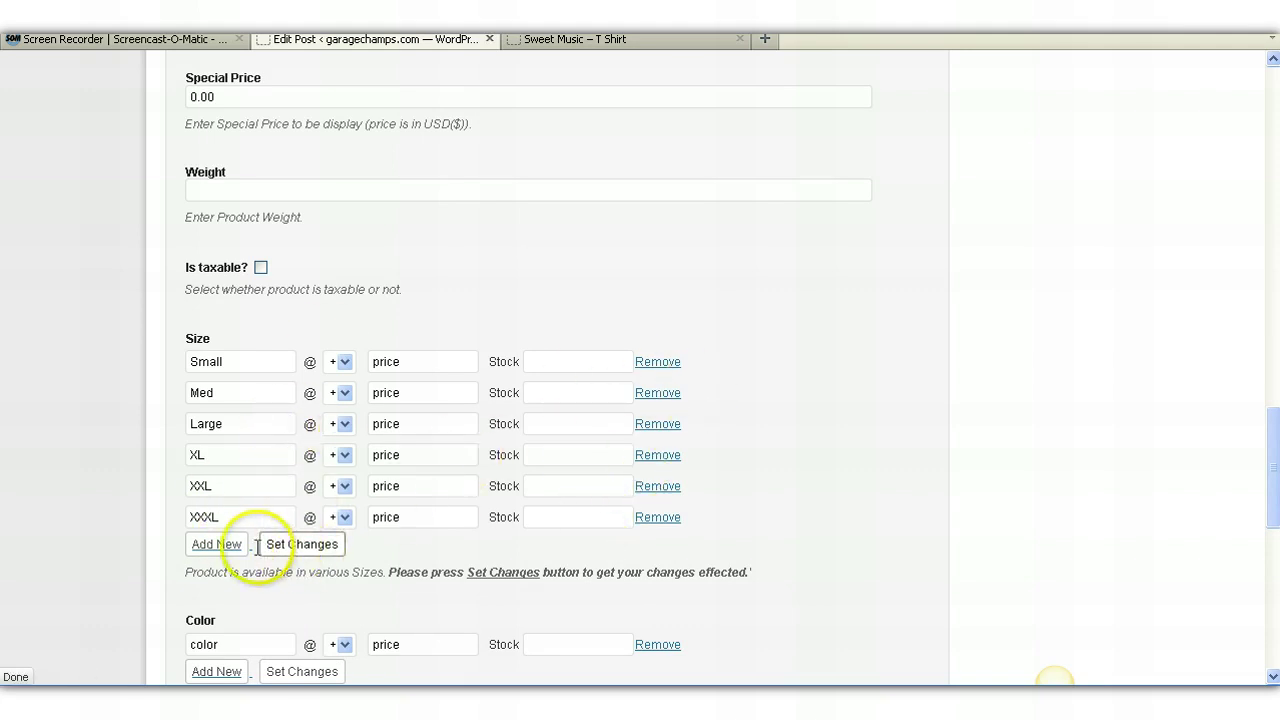
left_click(306, 549)
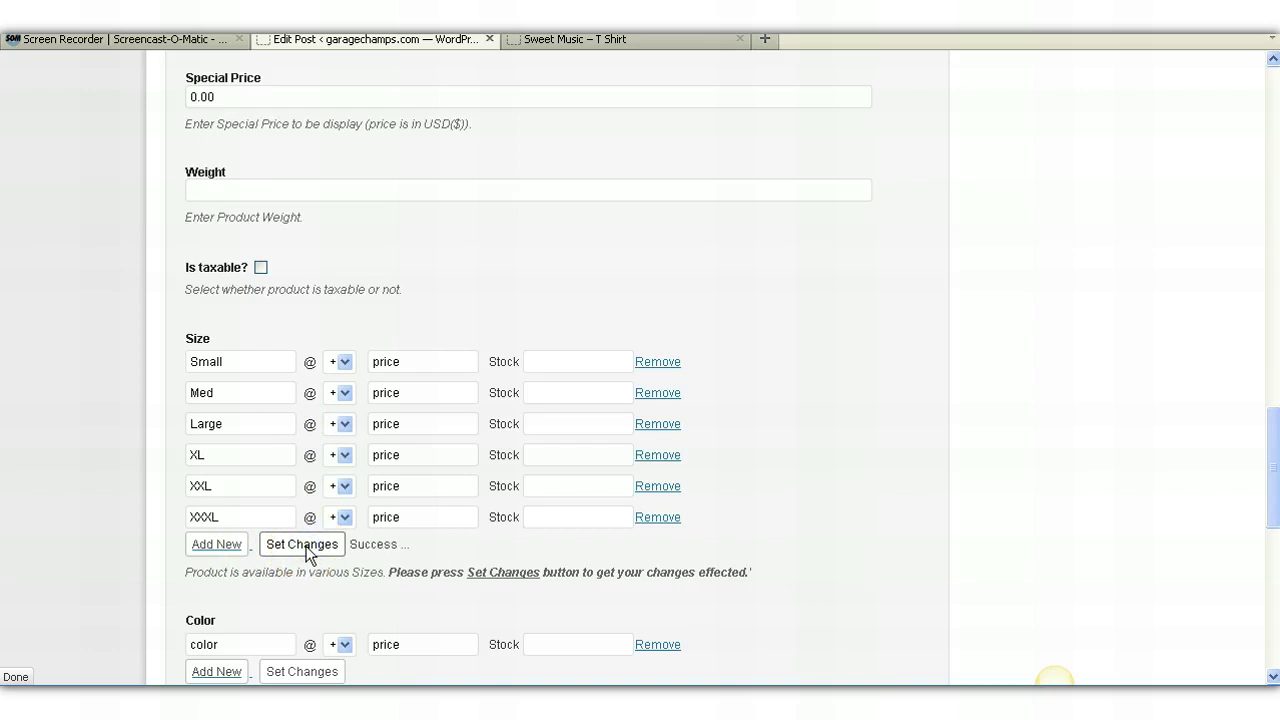
Check the size selector and product options on the Sweet Music storefront page.
left_click_drag(1271, 480, 1234, 514)
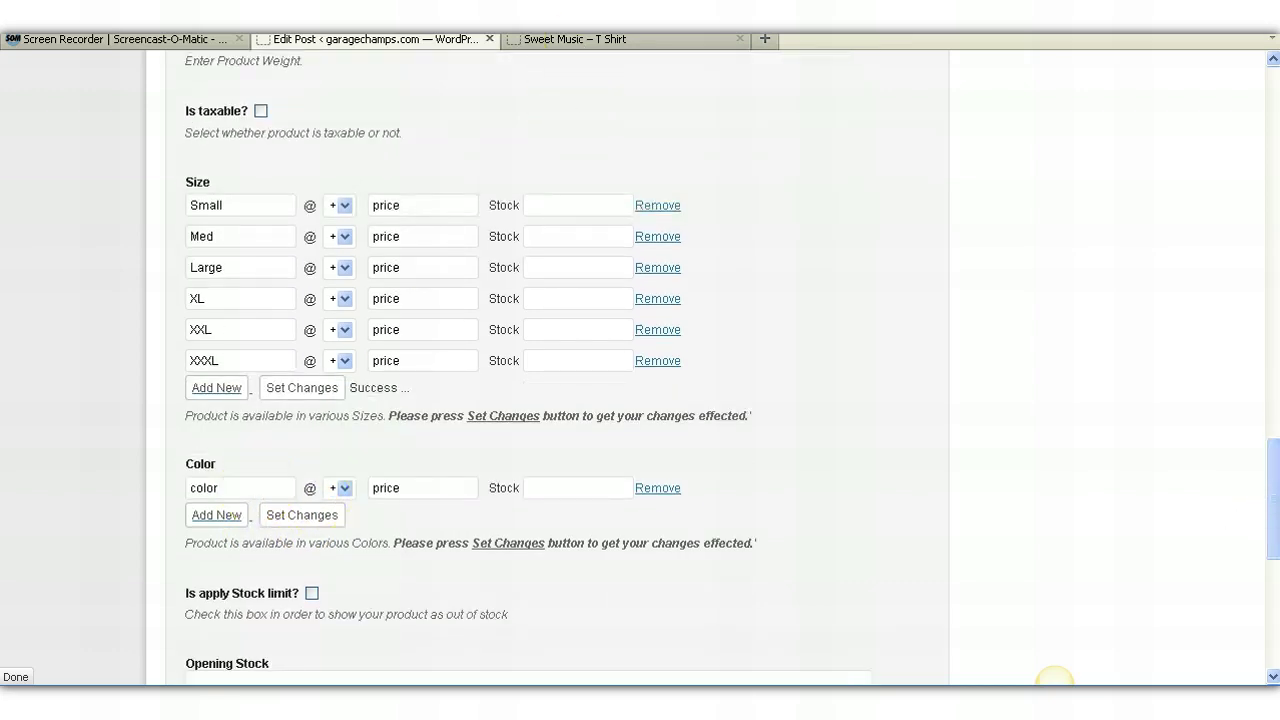
left_click(580, 42)
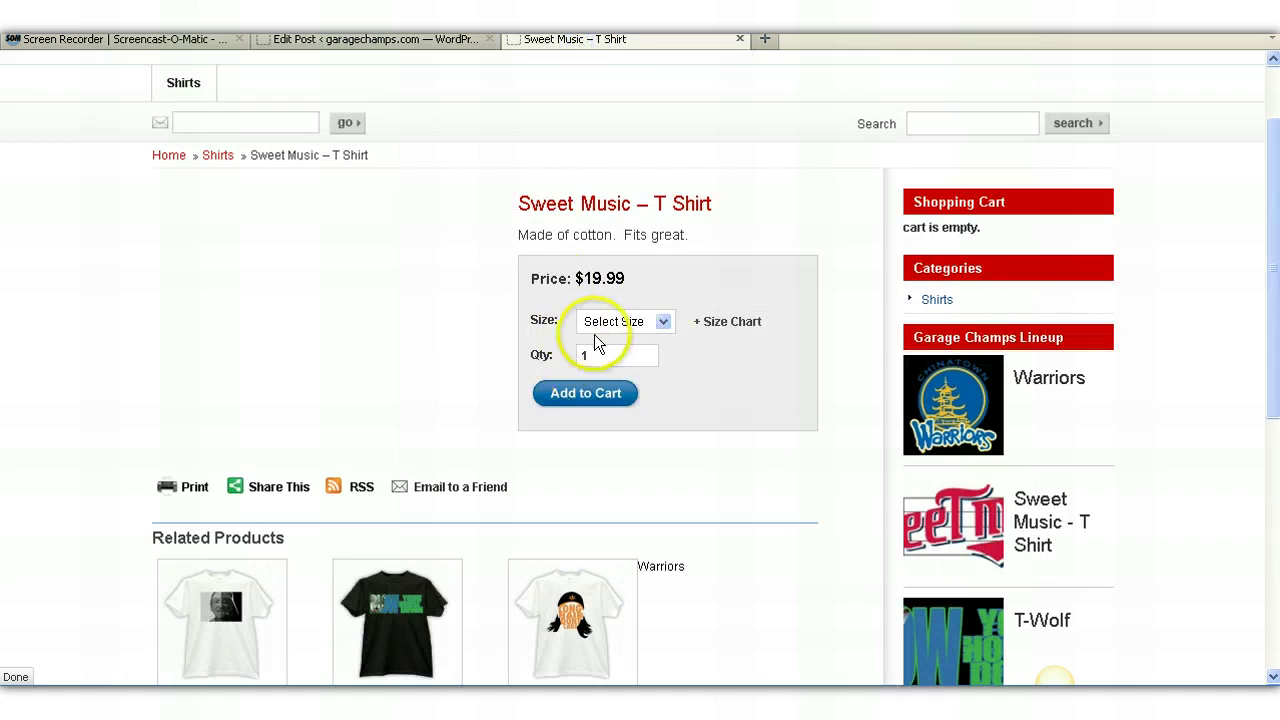
In the Edit Post page, list Black and Red as the product's colors and apply the color changes.
left_click(365, 42)
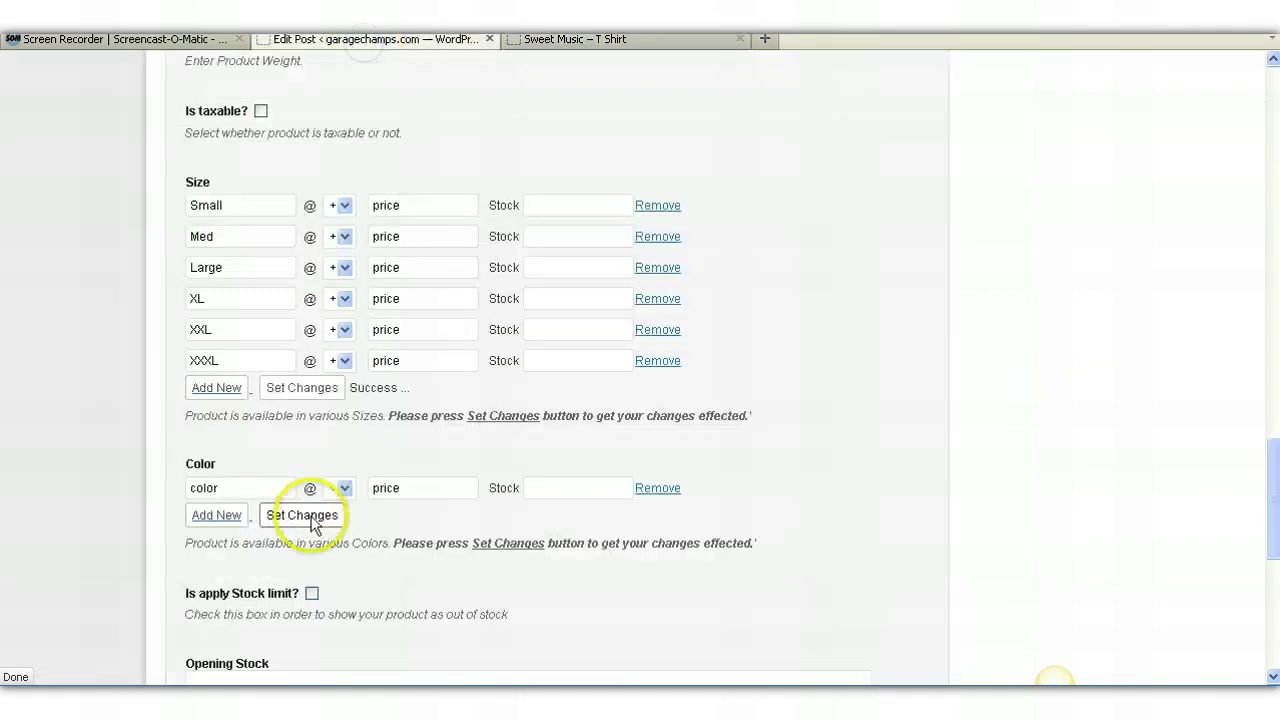
left_click(272, 485)
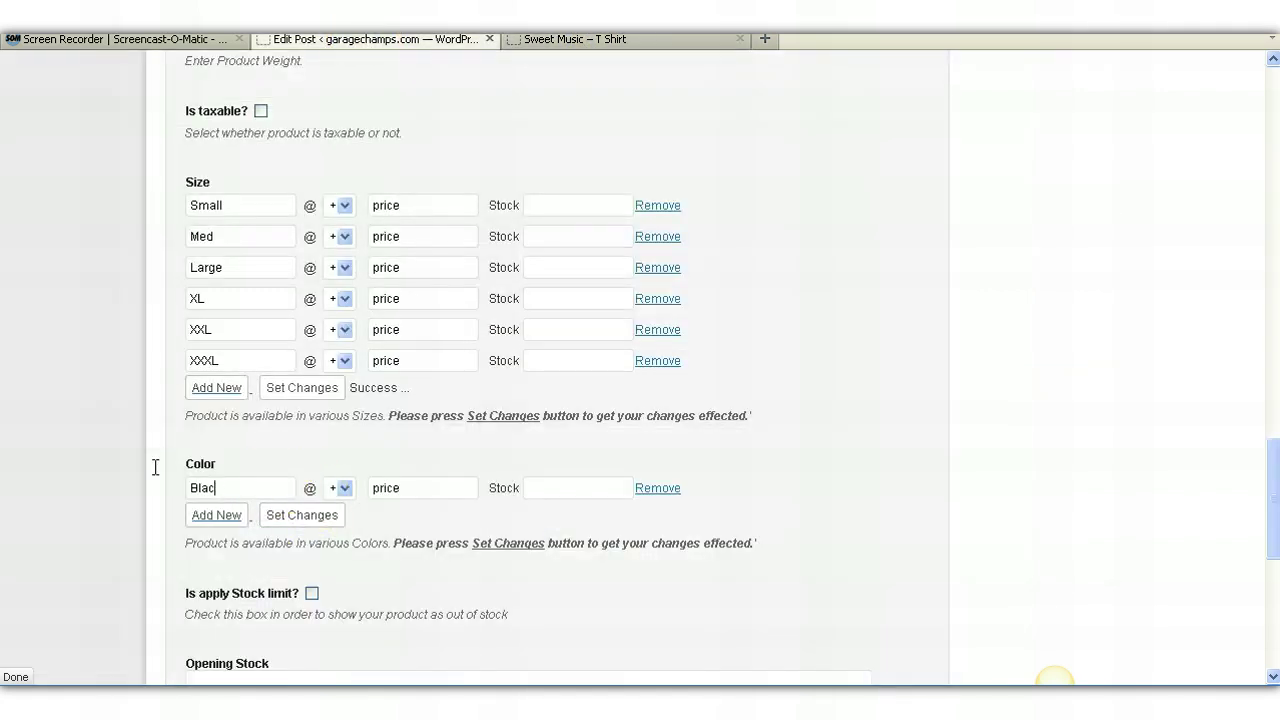
left_click(216, 515)
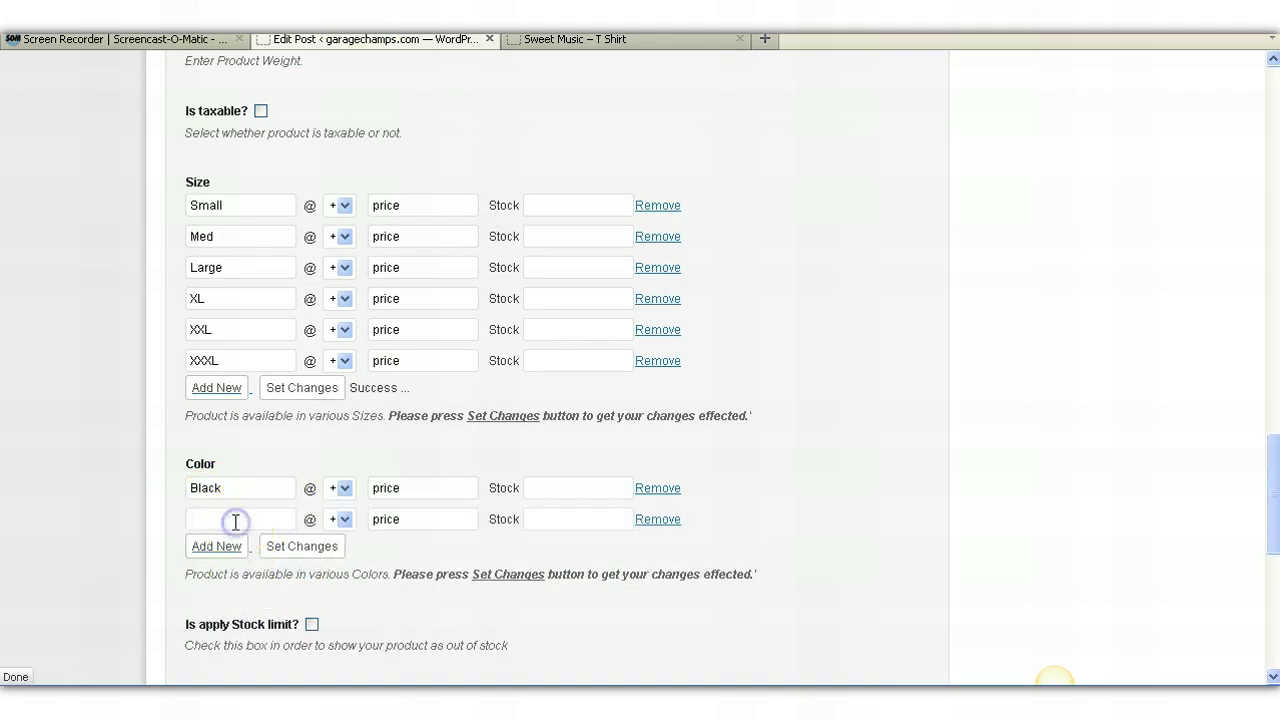
type("Red")
left_click(310, 548)
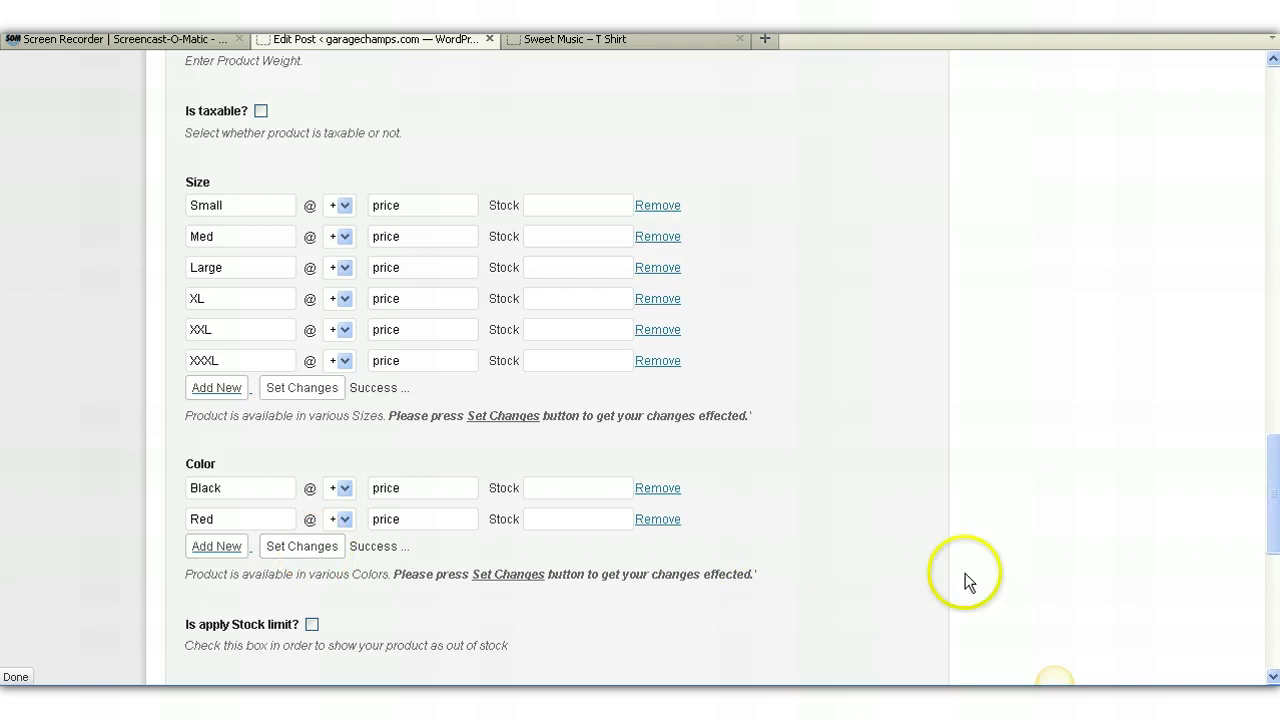
Examine the product's stock limit, Opening Stock, Low Stock Notification, available stock and Set Custom Affiliate URL Link fields.
left_click_drag(1273, 535, 1273, 577)
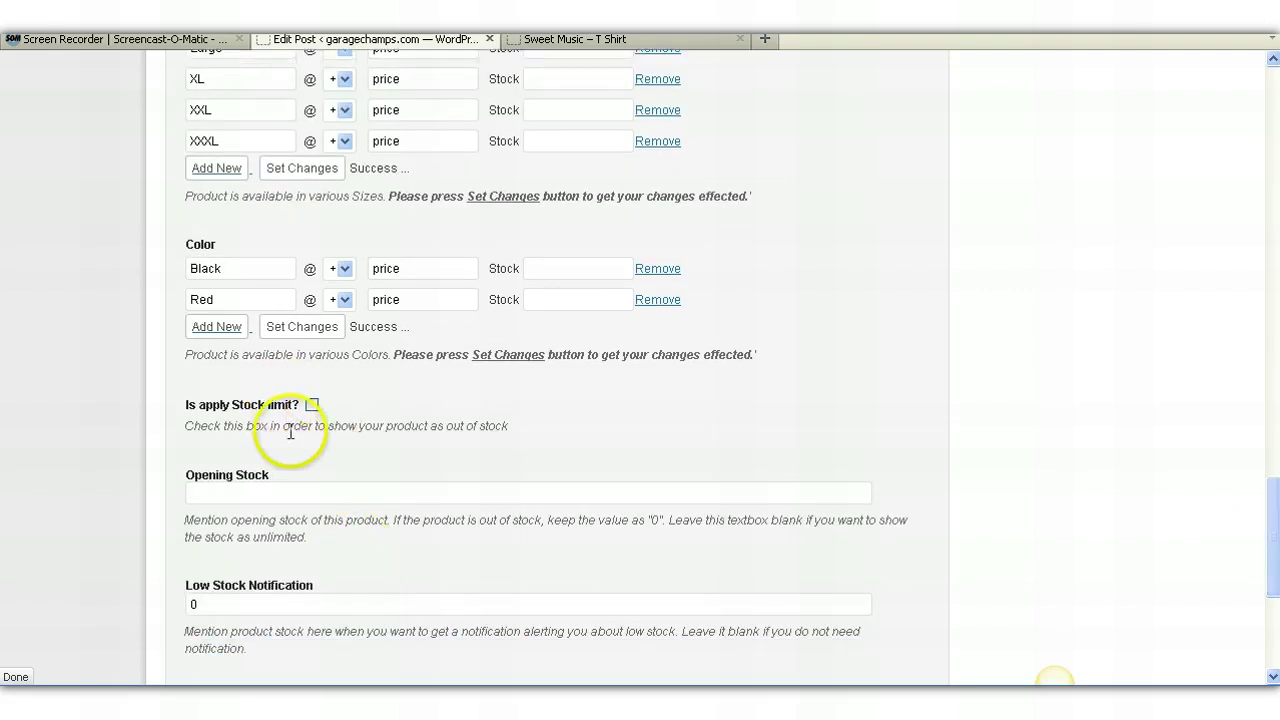
left_click(549, 39)
left_click(468, 40)
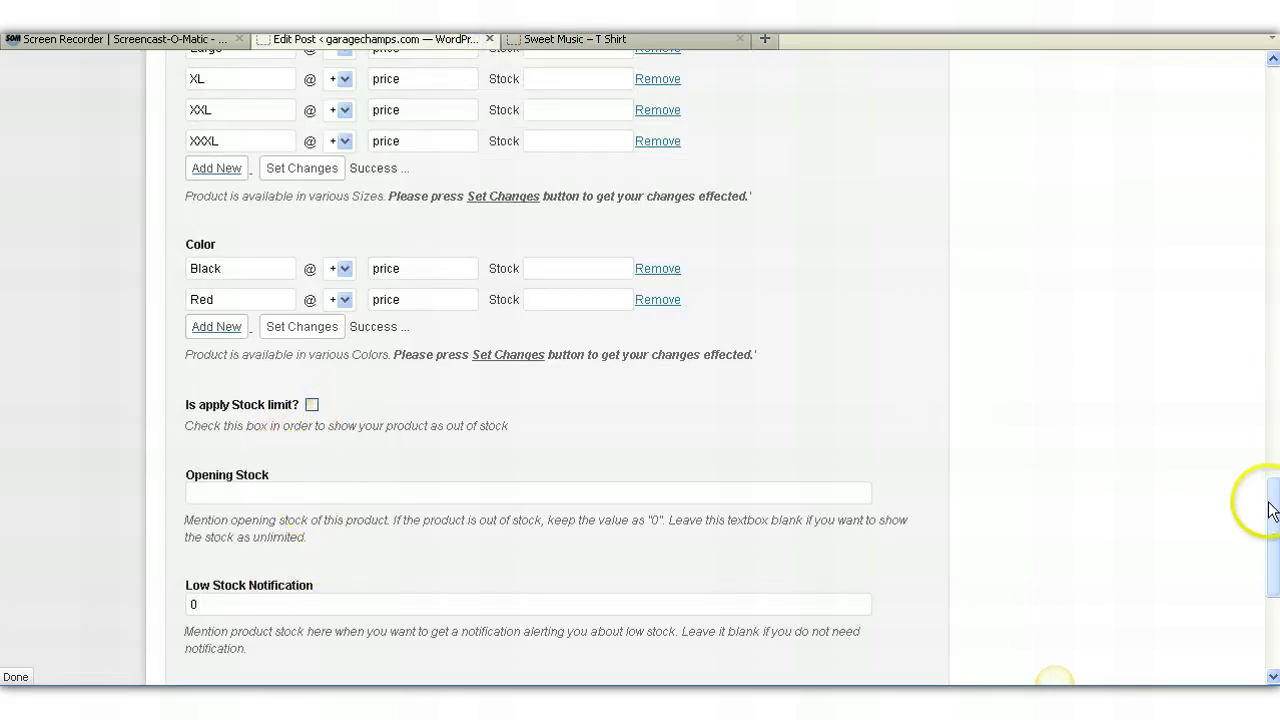
left_click_drag(1270, 506, 1270, 558)
scroll(699, 152, "down", 2)
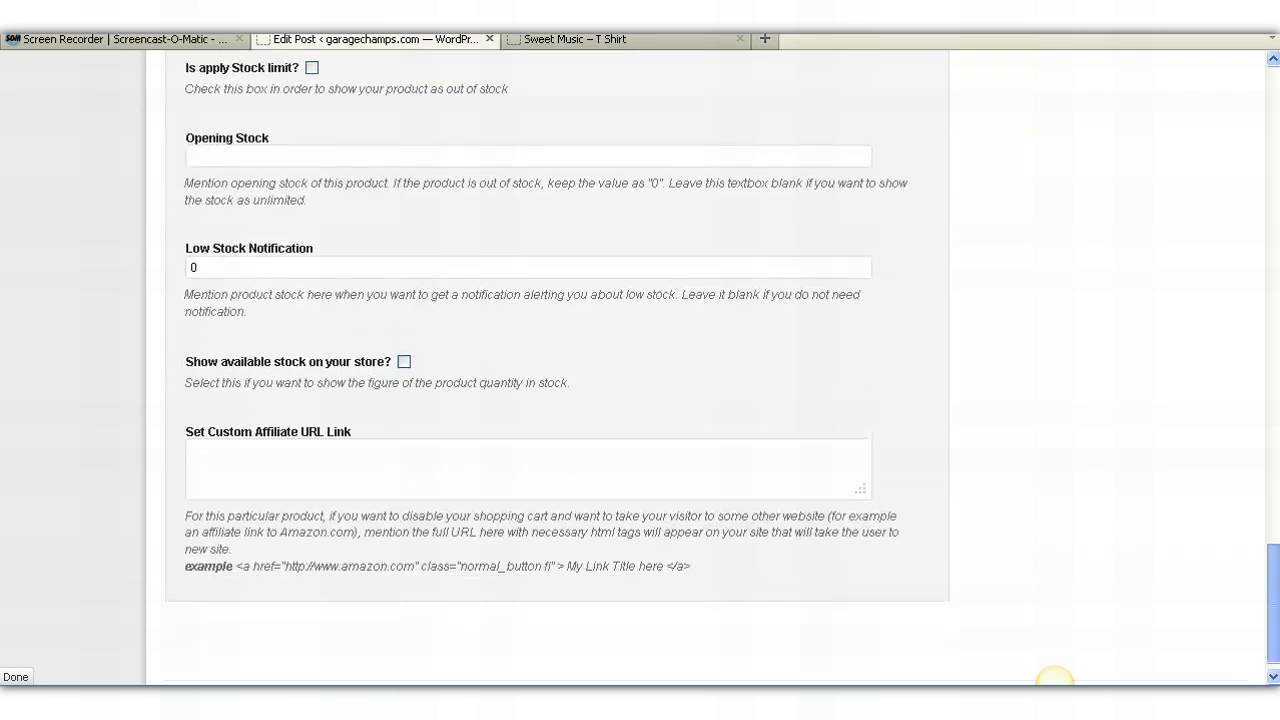
scroll(699, 152, "up", 6)
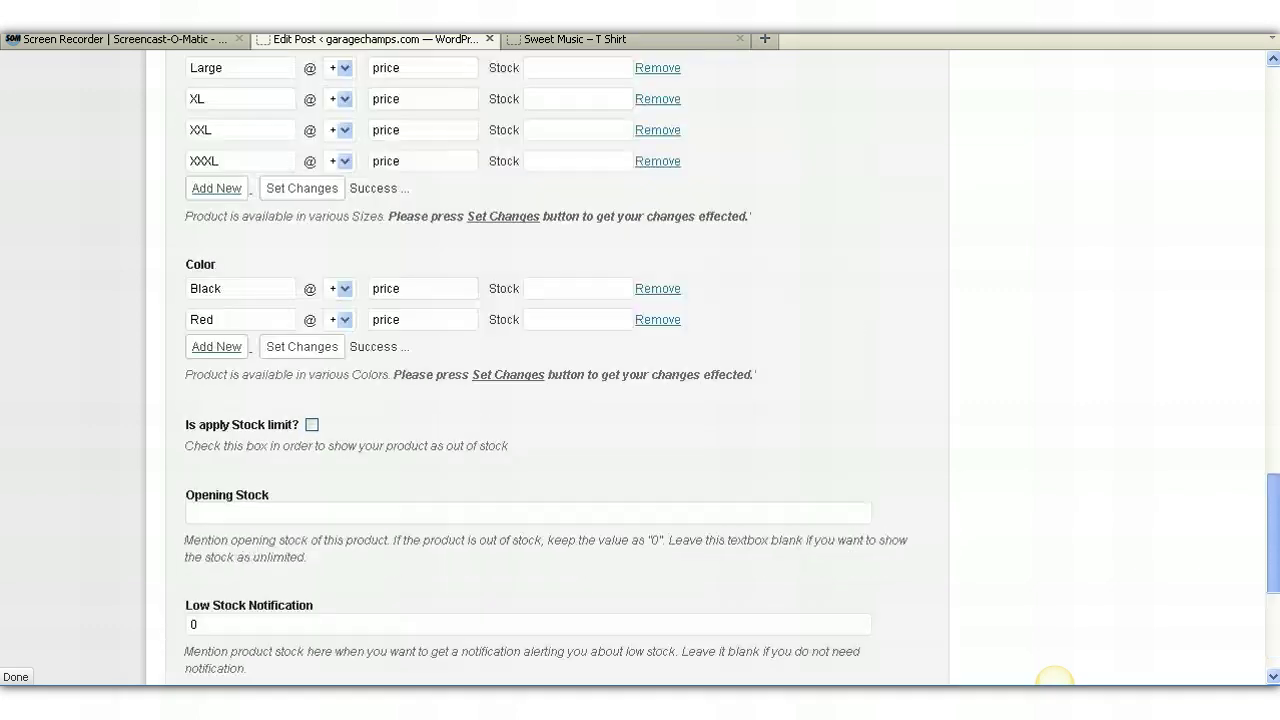
left_click(613, 42)
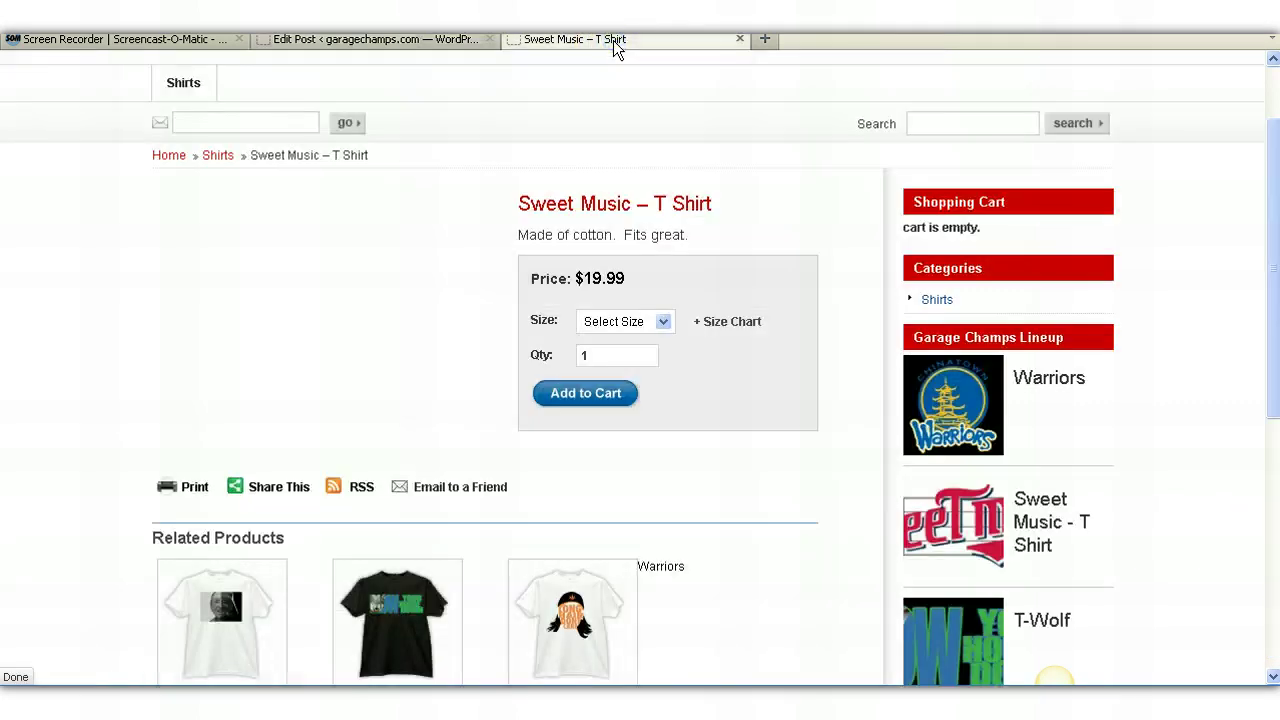
left_click(416, 41)
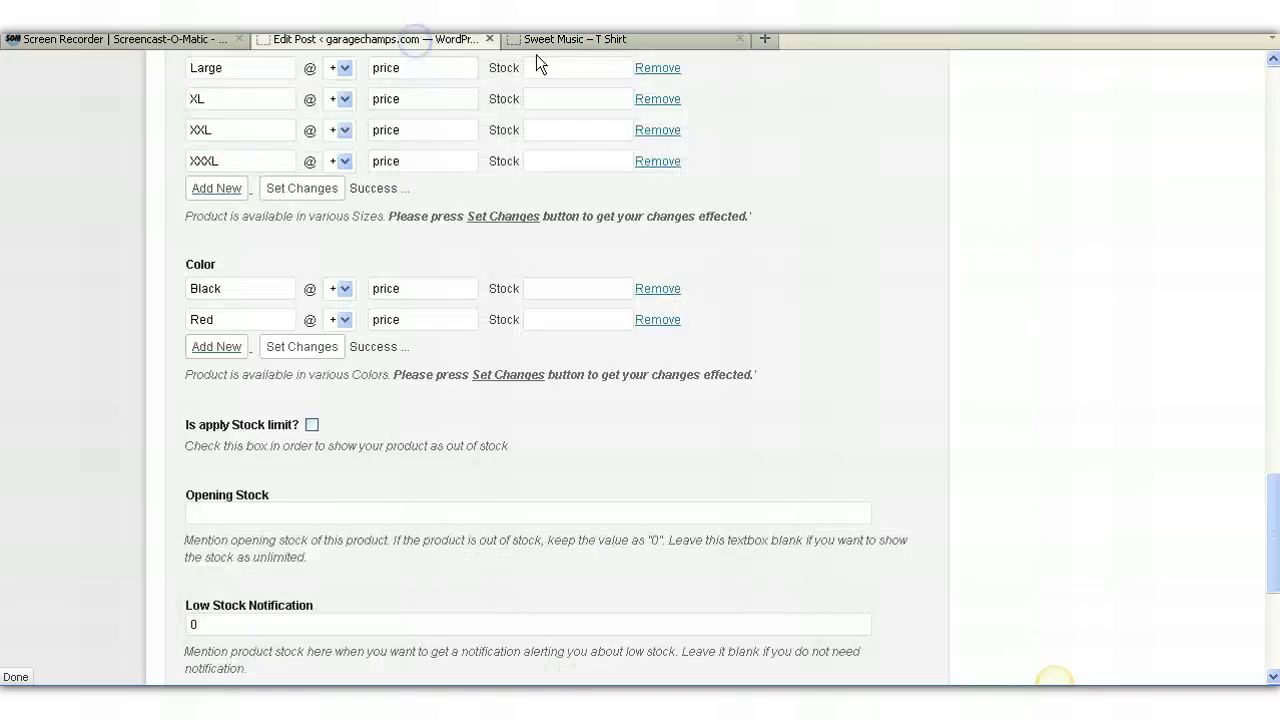
left_click_drag(1273, 563, 1262, 615)
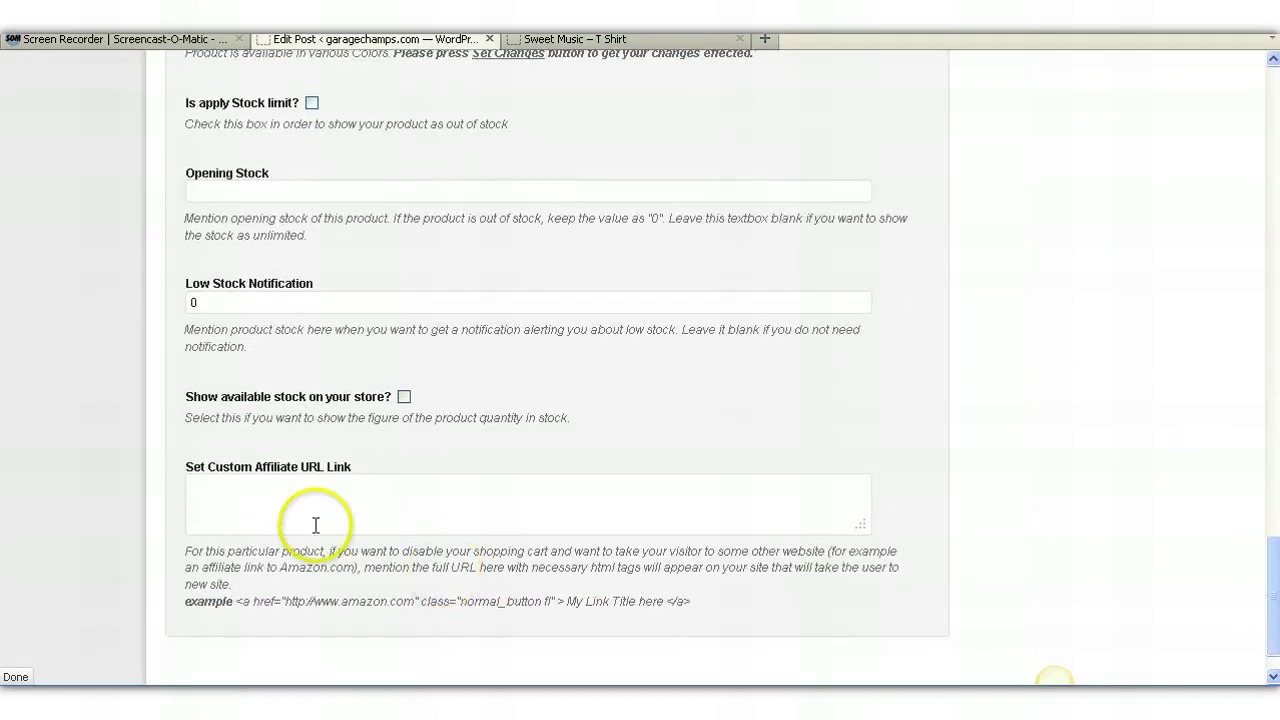
left_click(360, 487)
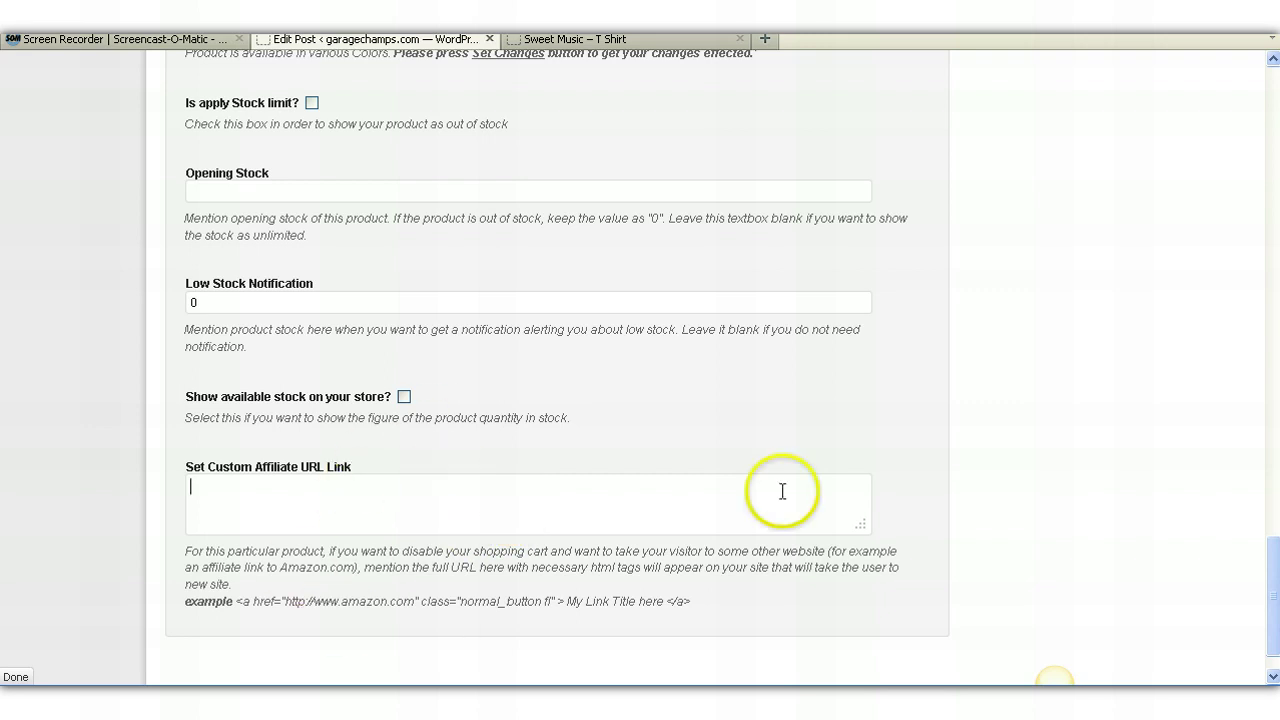
left_click_drag(1270, 586, 1273, 530)
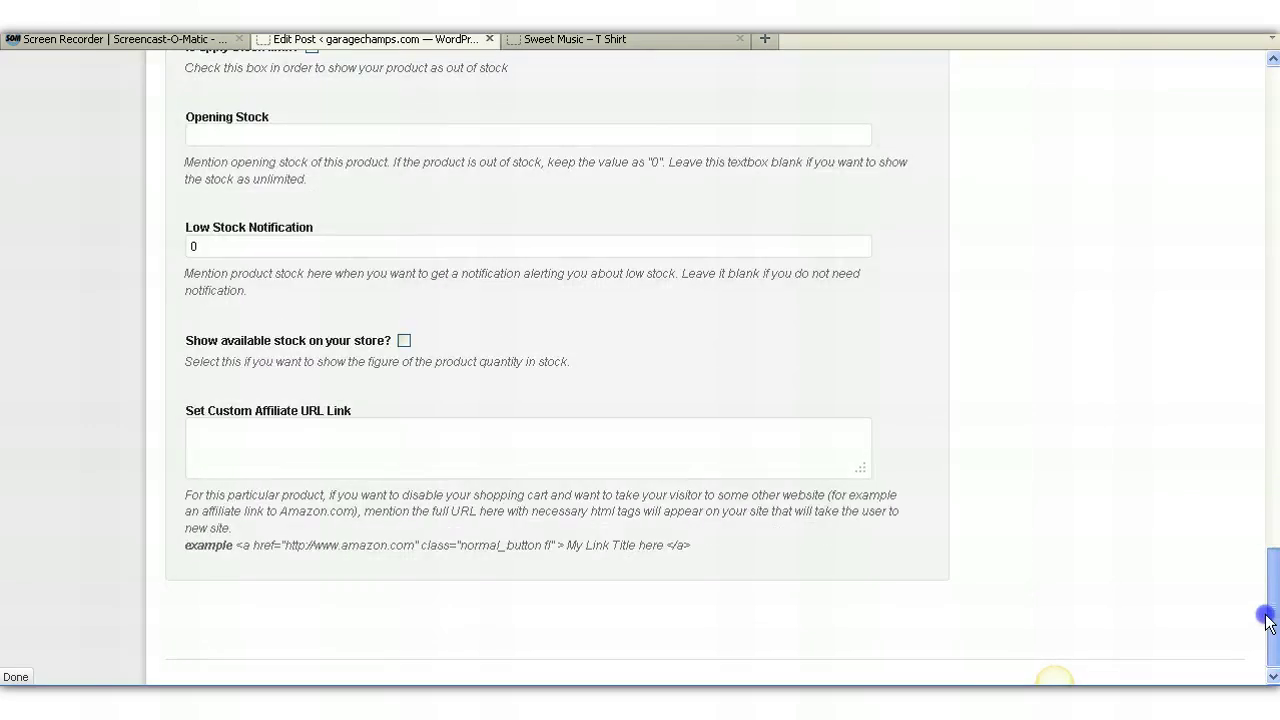
Update the Sweet Music - T Shirt post and reload its storefront page.
left_click_drag(1267, 620, 1272, 175)
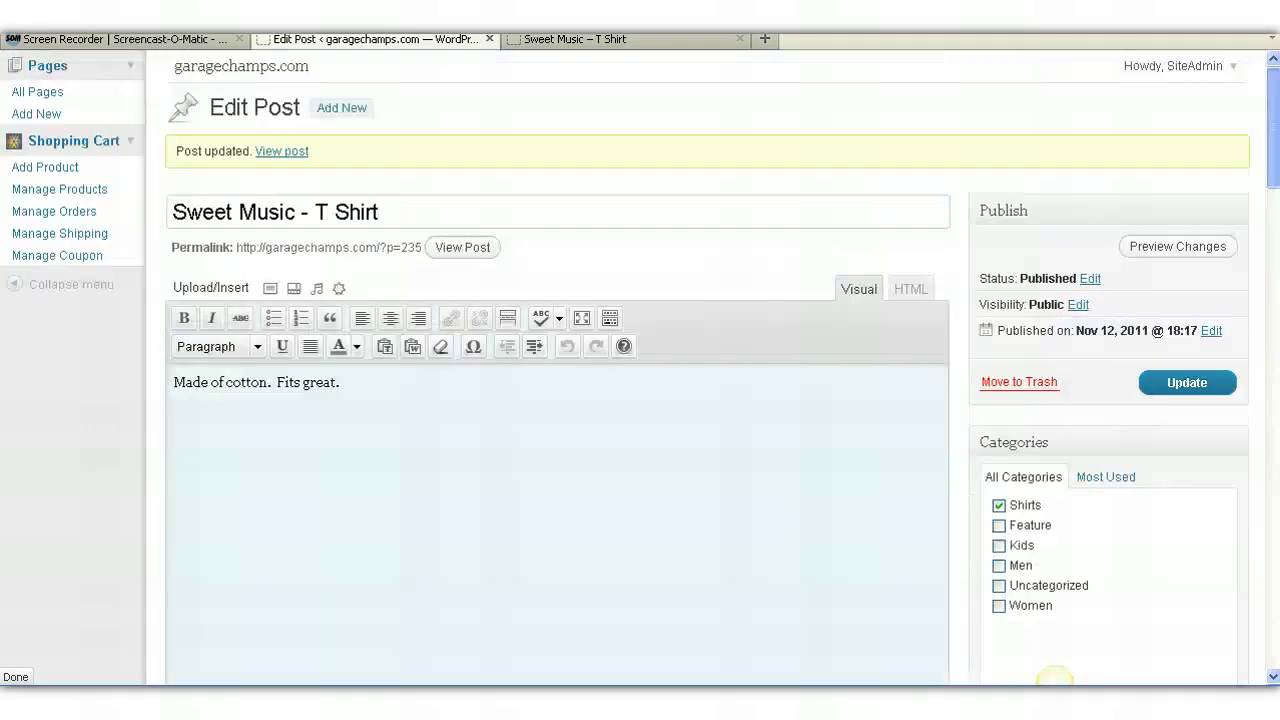
left_click(1192, 380)
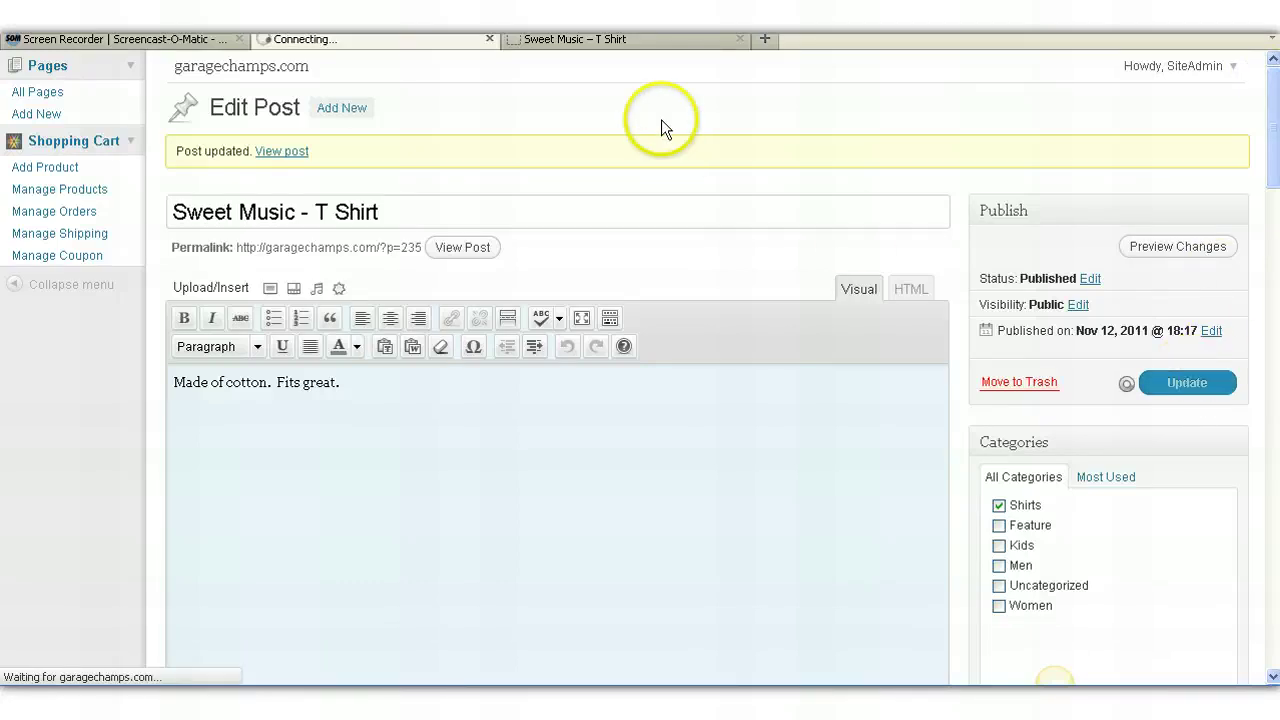
left_click(644, 42)
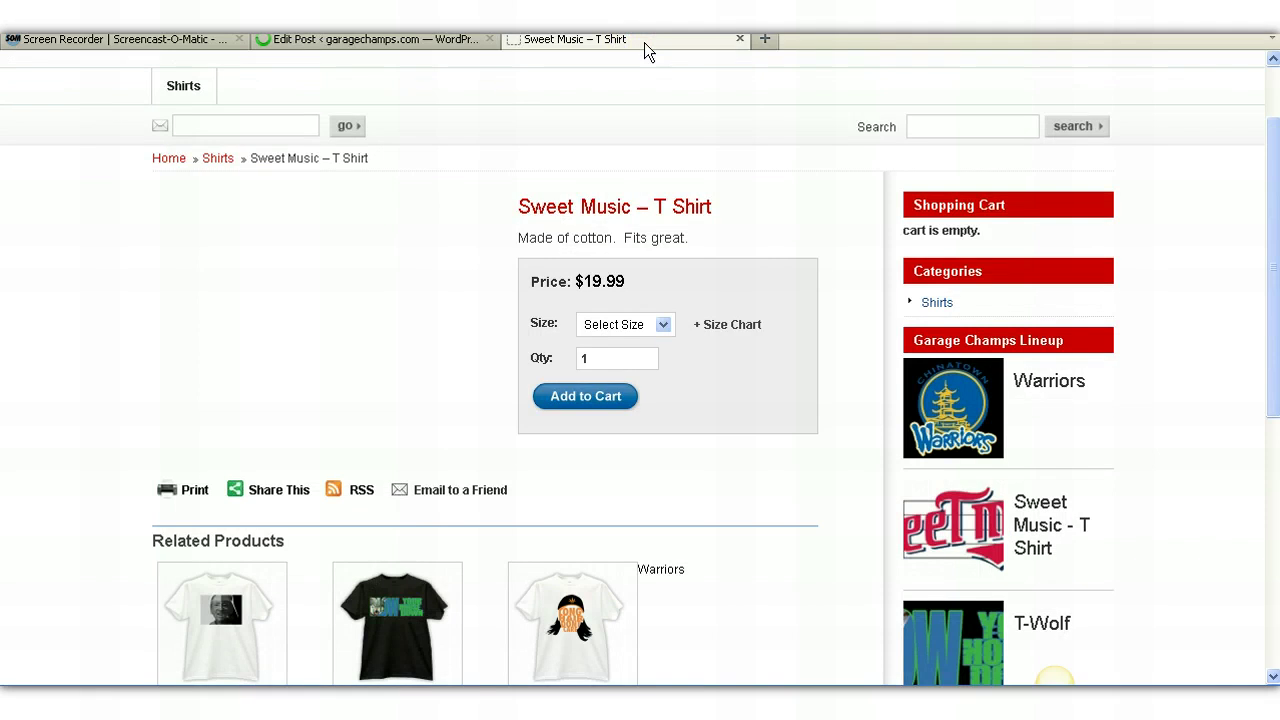
key("F5")
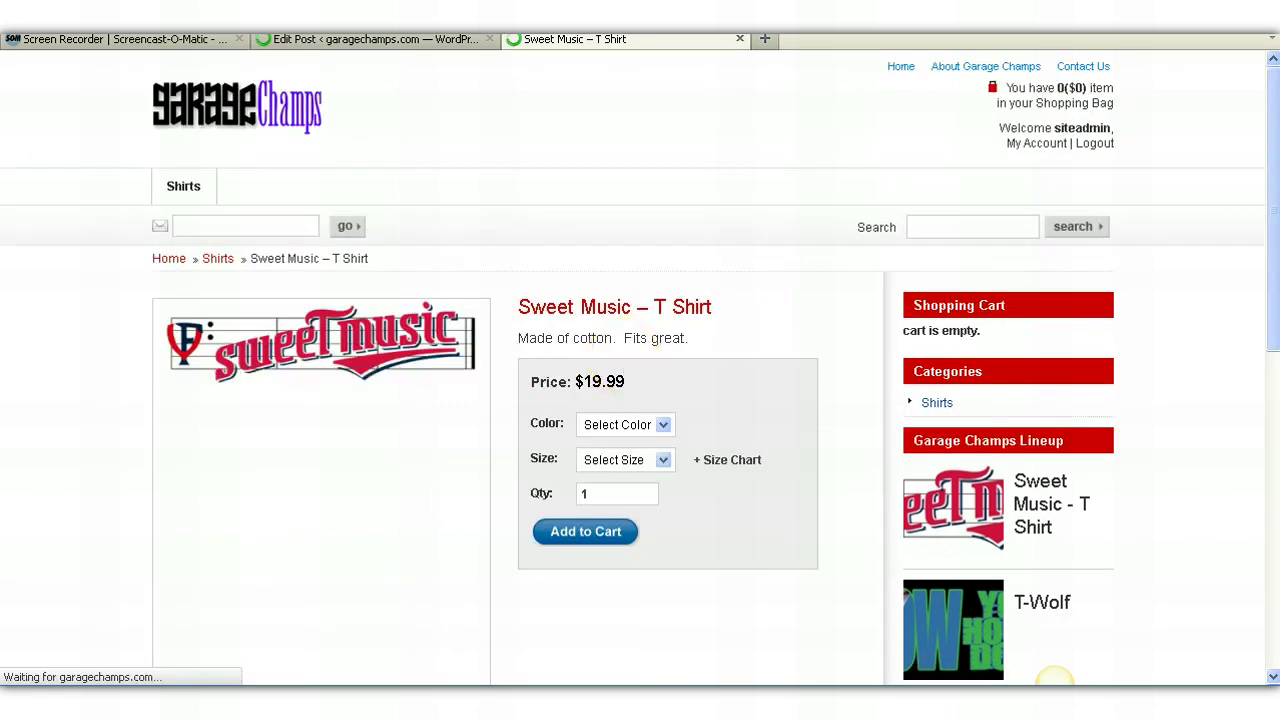
Check the Color and Size selectors on the Sweet Music storefront page.
left_click_drag(1274, 255, 1272, 389)
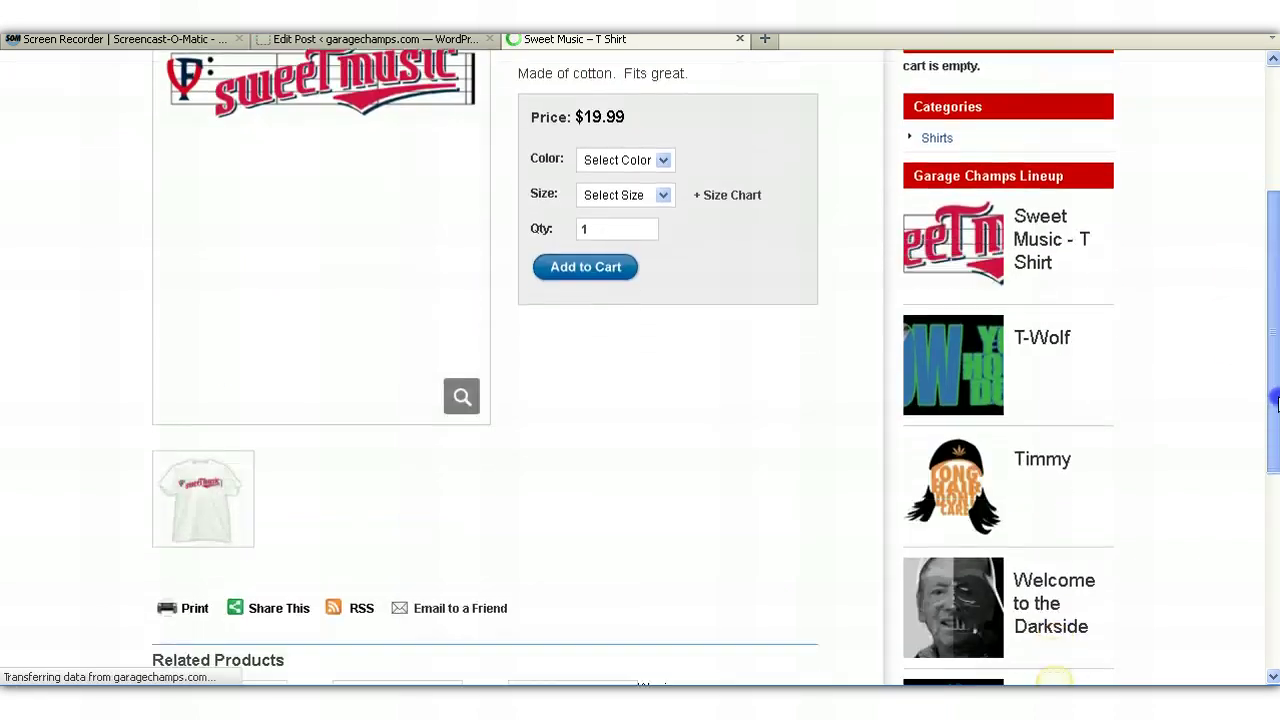
left_click(600, 202)
left_click(600, 188)
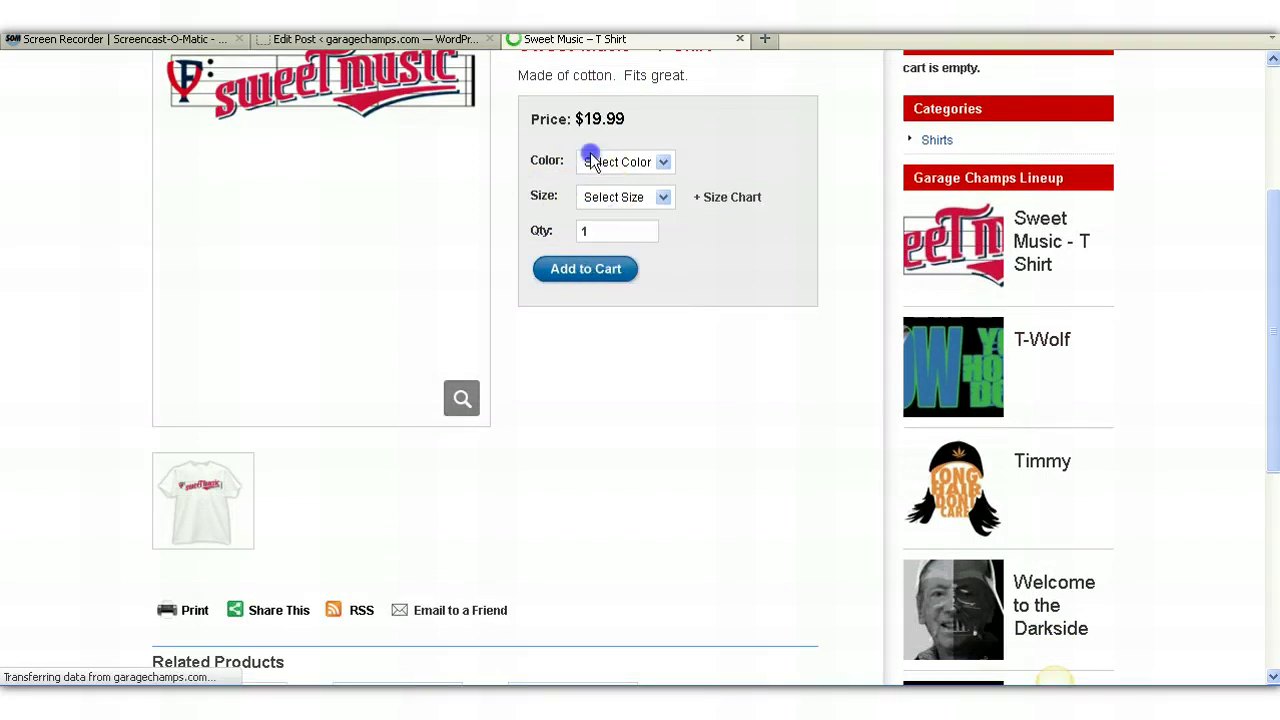
left_click(592, 162)
left_click(723, 300)
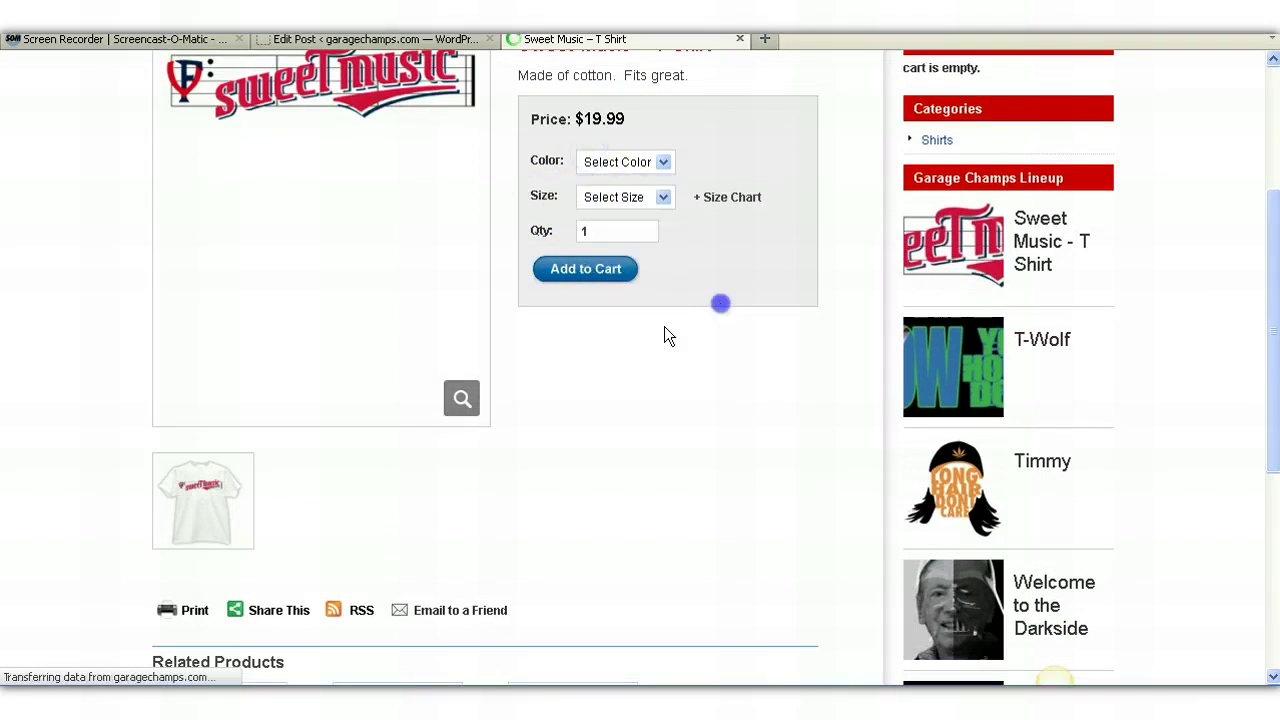
View the enlarged main logo image and the enlarged T-shirt image on the storefront product page.
left_click(463, 420)
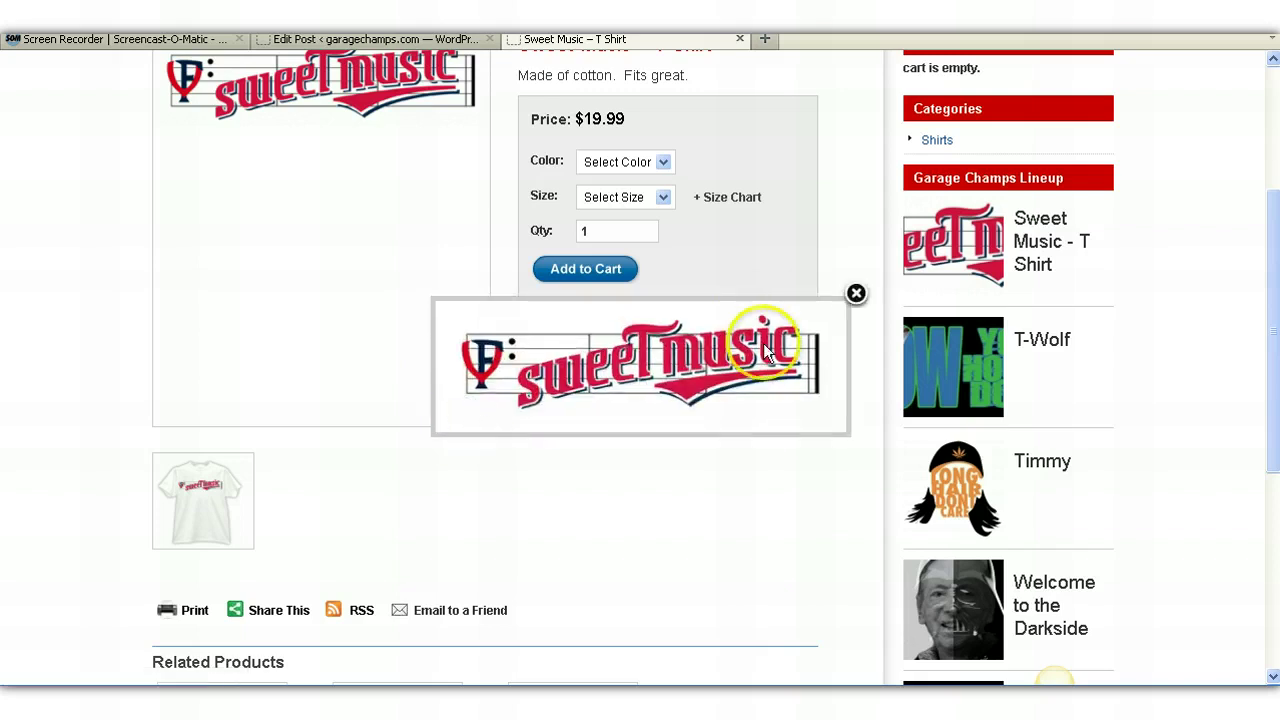
left_click(856, 294)
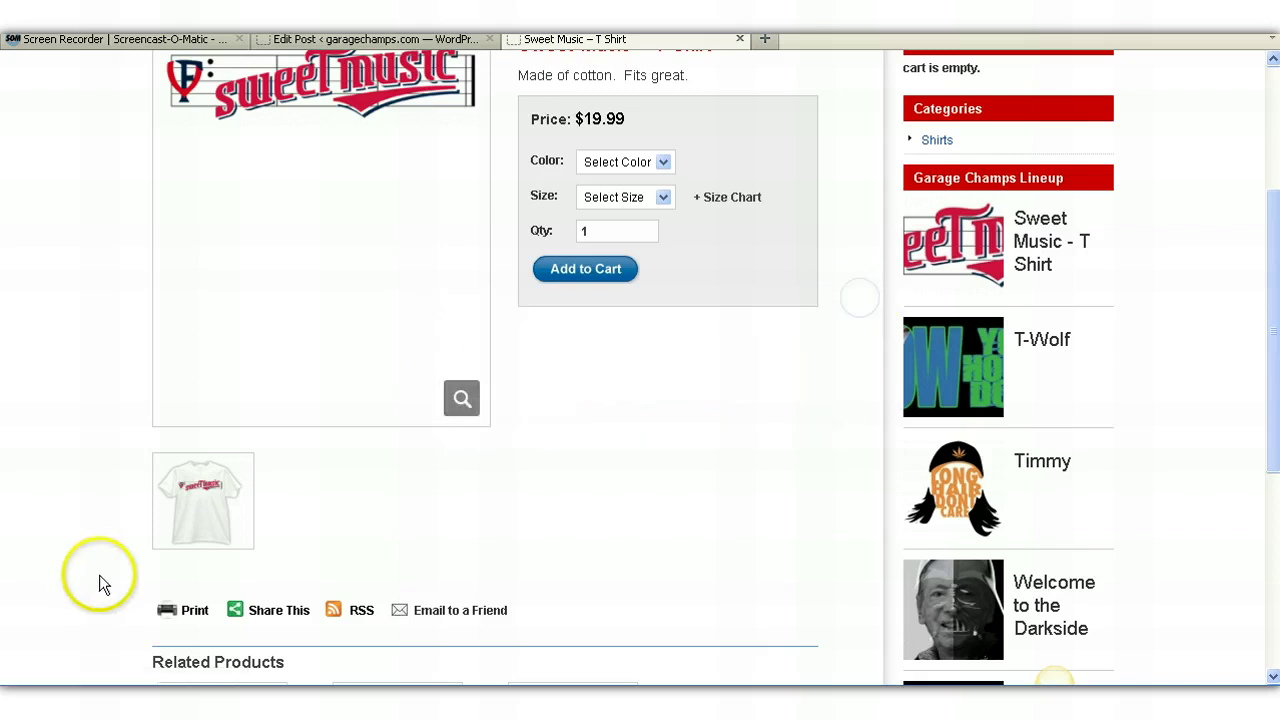
left_click(192, 484)
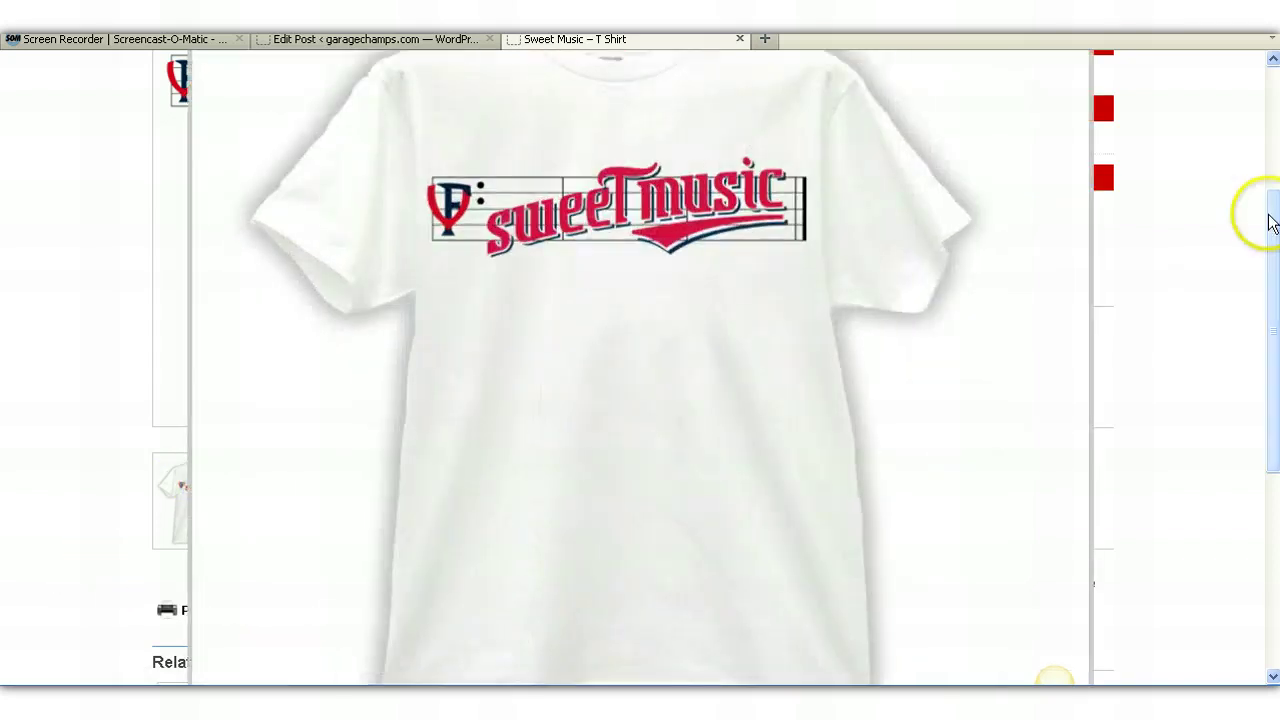
left_click_drag(1274, 223, 1268, 138)
left_click(1100, 86)
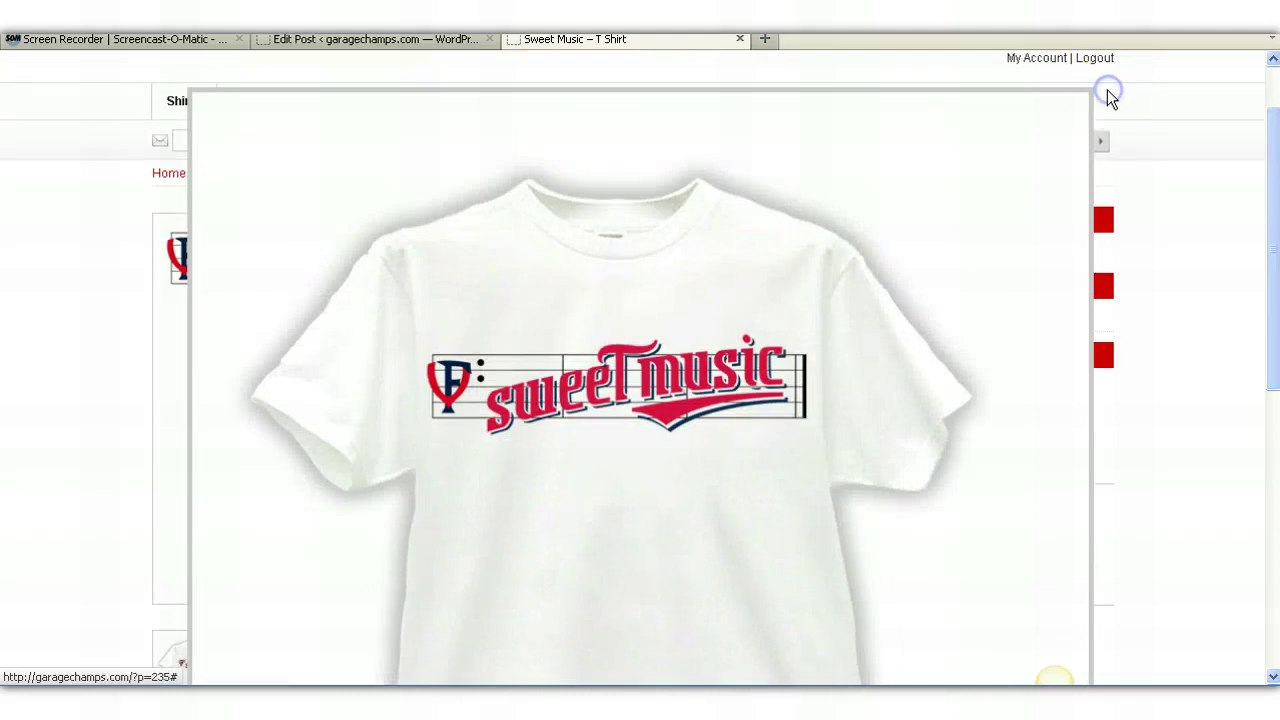
In the product's attributes, copy the Product Image URL for sweetmusic-closeup.jpg into Additional Image2.
left_click(454, 42)
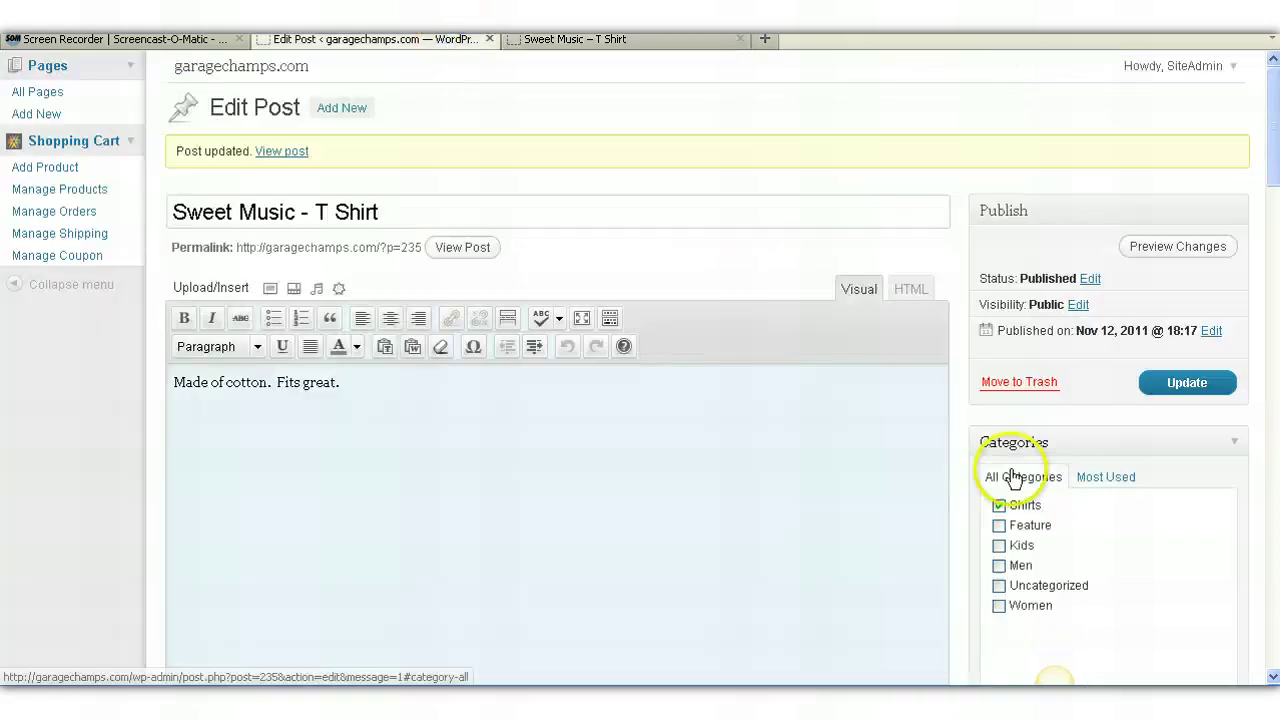
left_click_drag(1274, 171, 1274, 316)
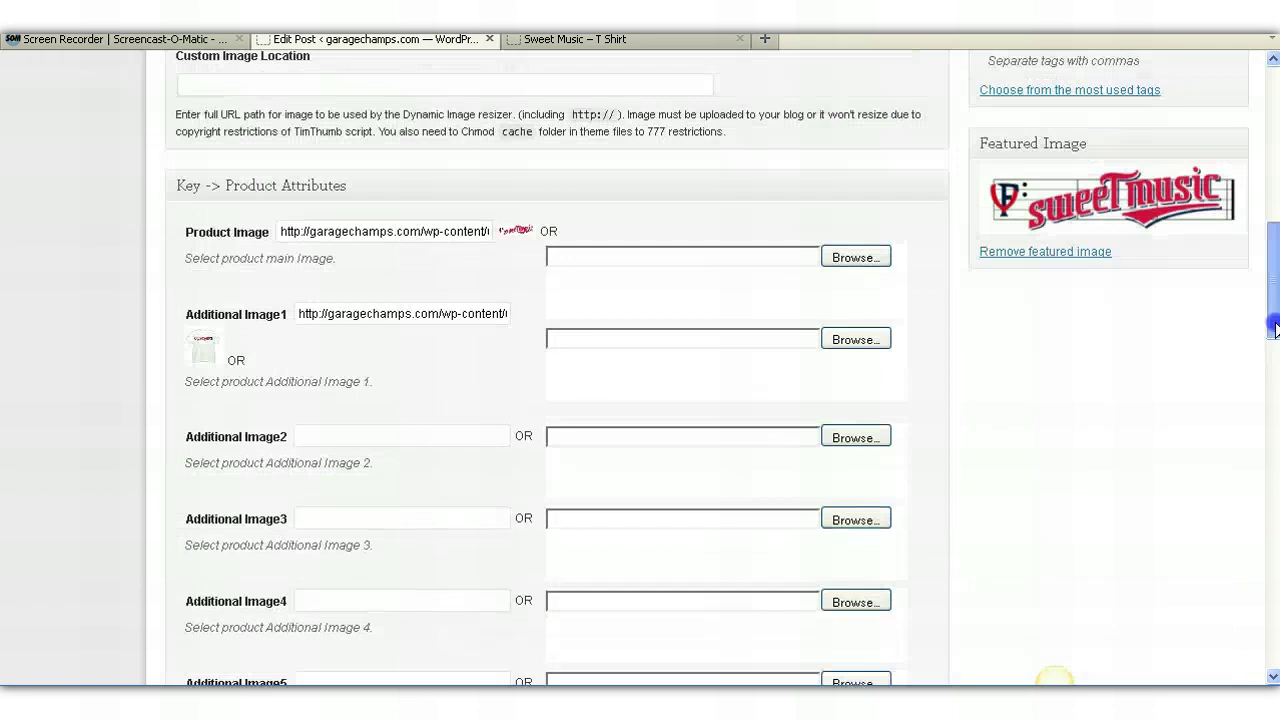
triple_click(485, 314)
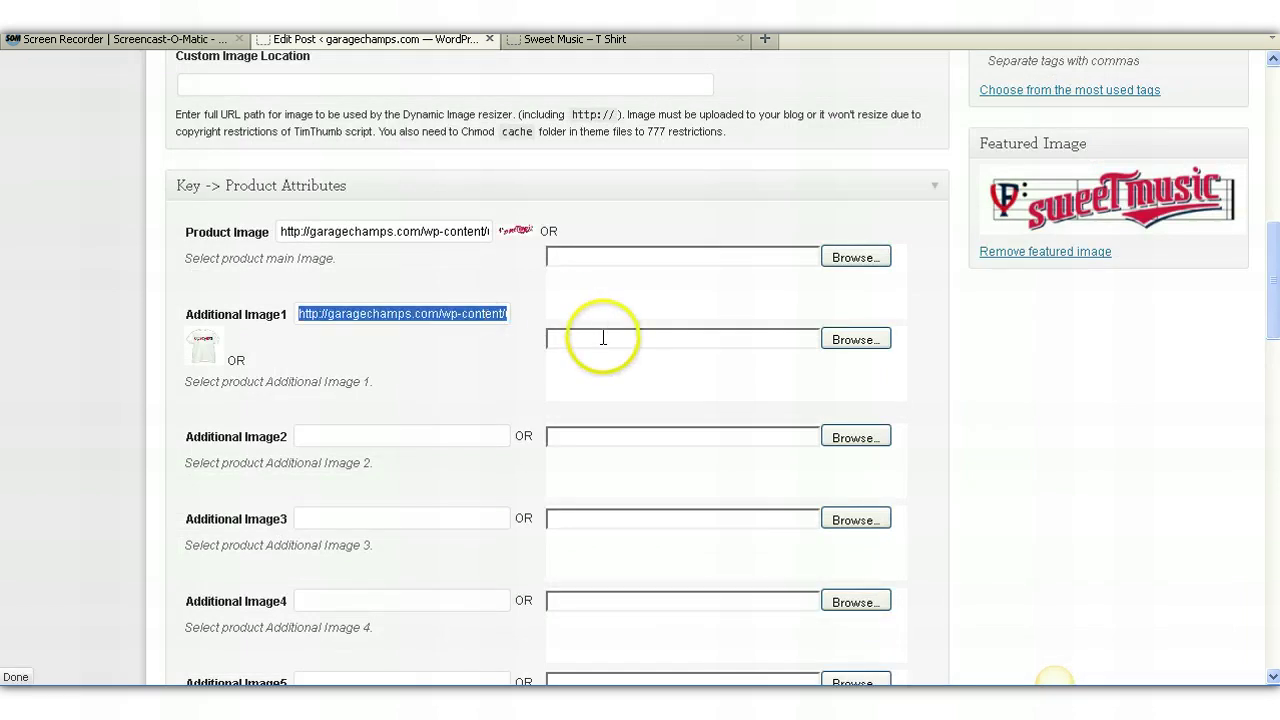
left_click(432, 224)
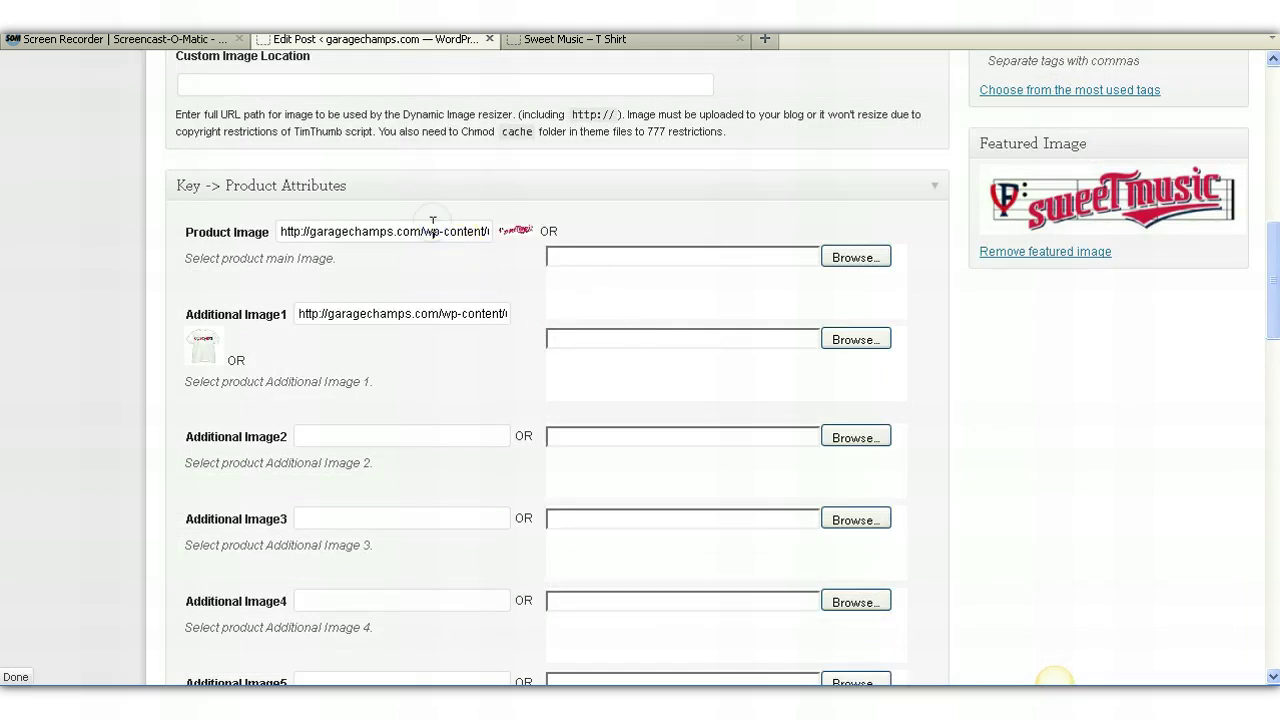
triple_click(433, 224)
left_click(571, 256)
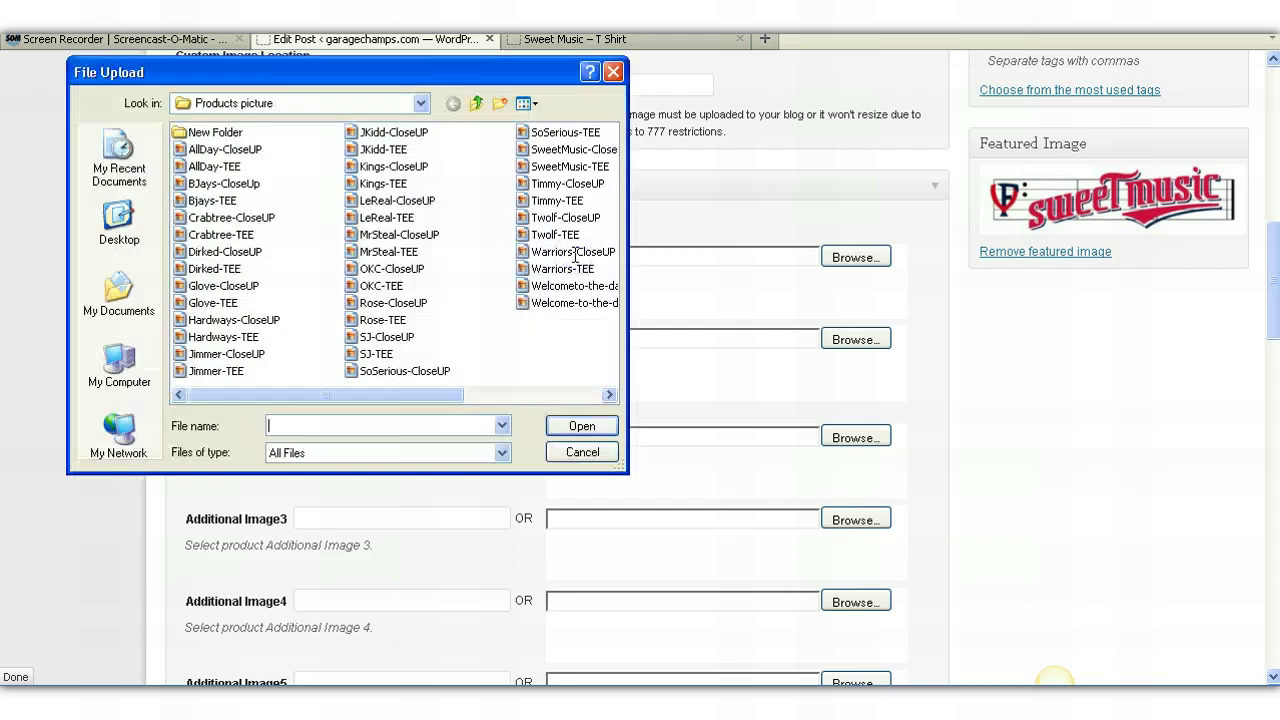
type("http://garagechamps.com/wp-content/uploads/products_img/sweetmusic-closeup.jpg")
left_click(576, 430)
left_click(440, 437)
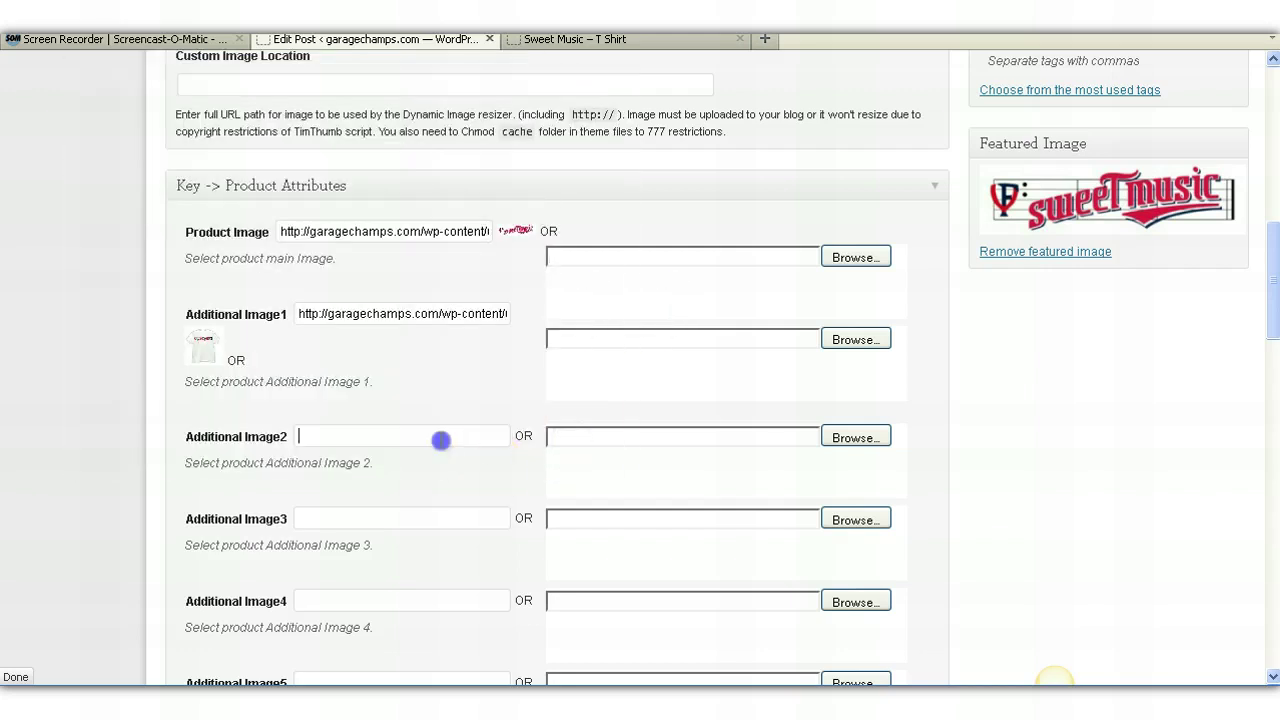
key("ctrl+v")
Replace the Product Image URL with the sweetmusic-tee.jpg URL copied from Additional Image1.
left_click(427, 314)
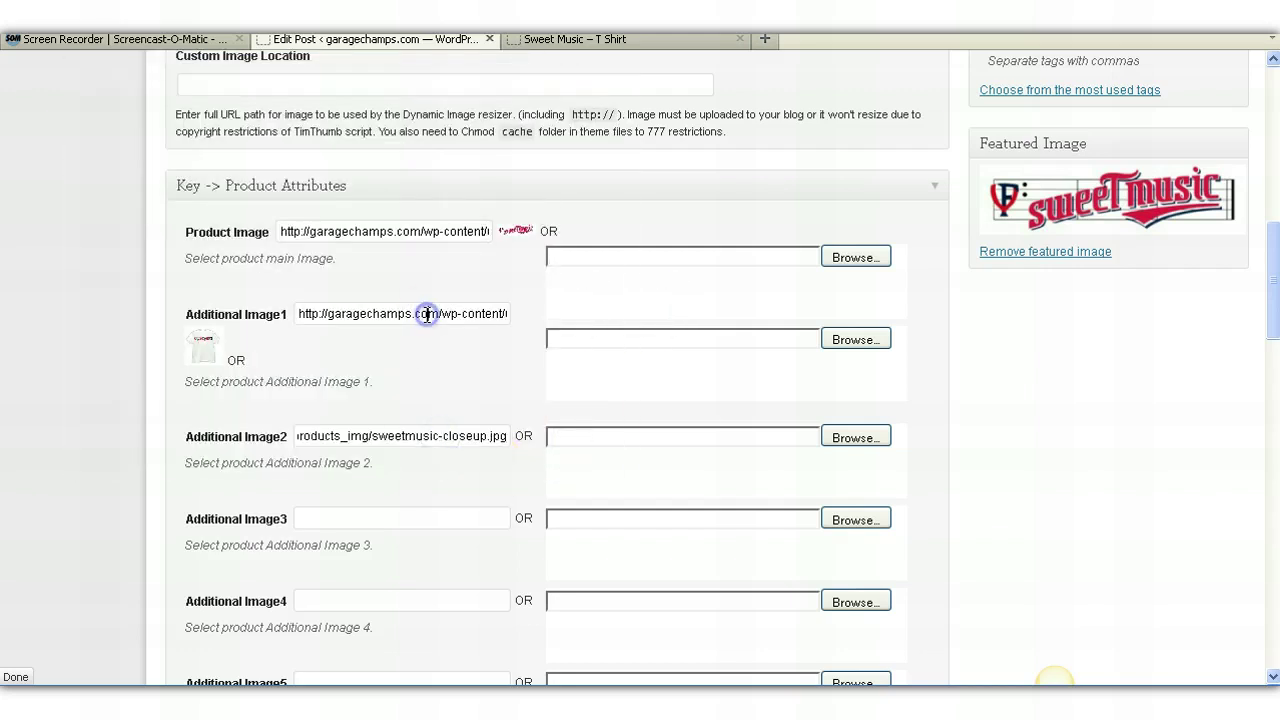
key("ctrl+a")
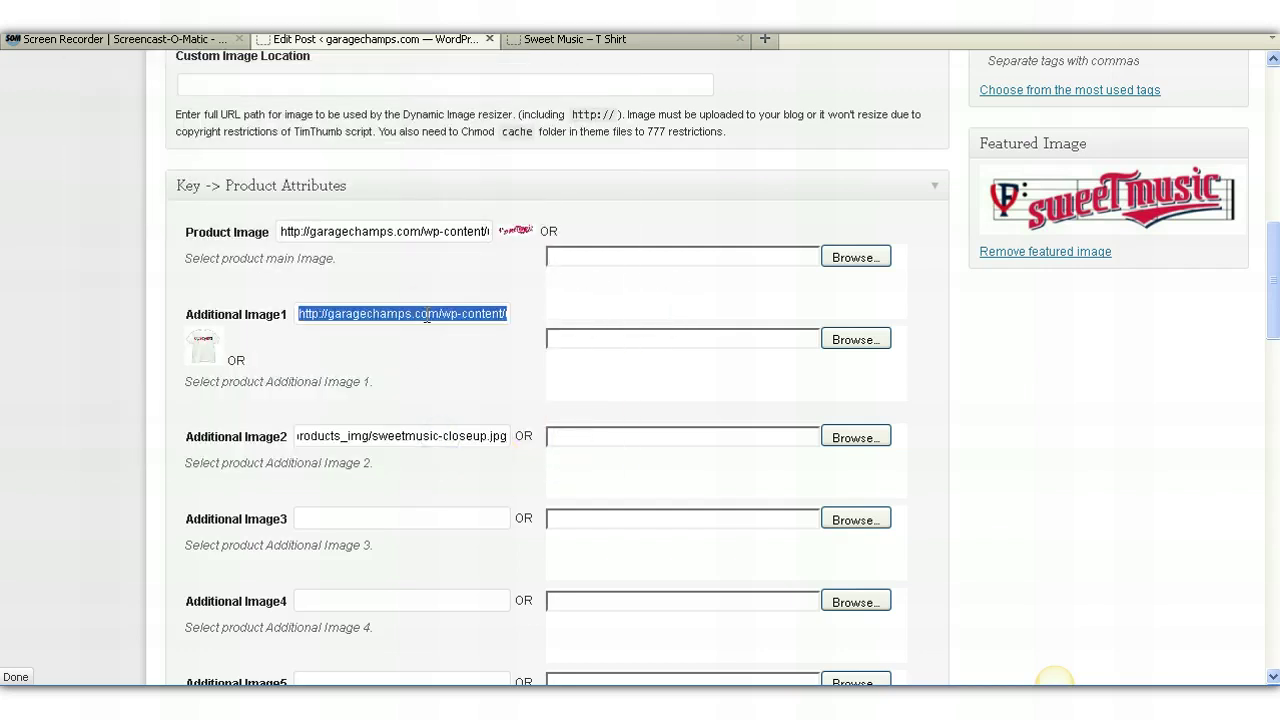
left_click(425, 229)
key("ctrl+a")
key("ctrl+v")
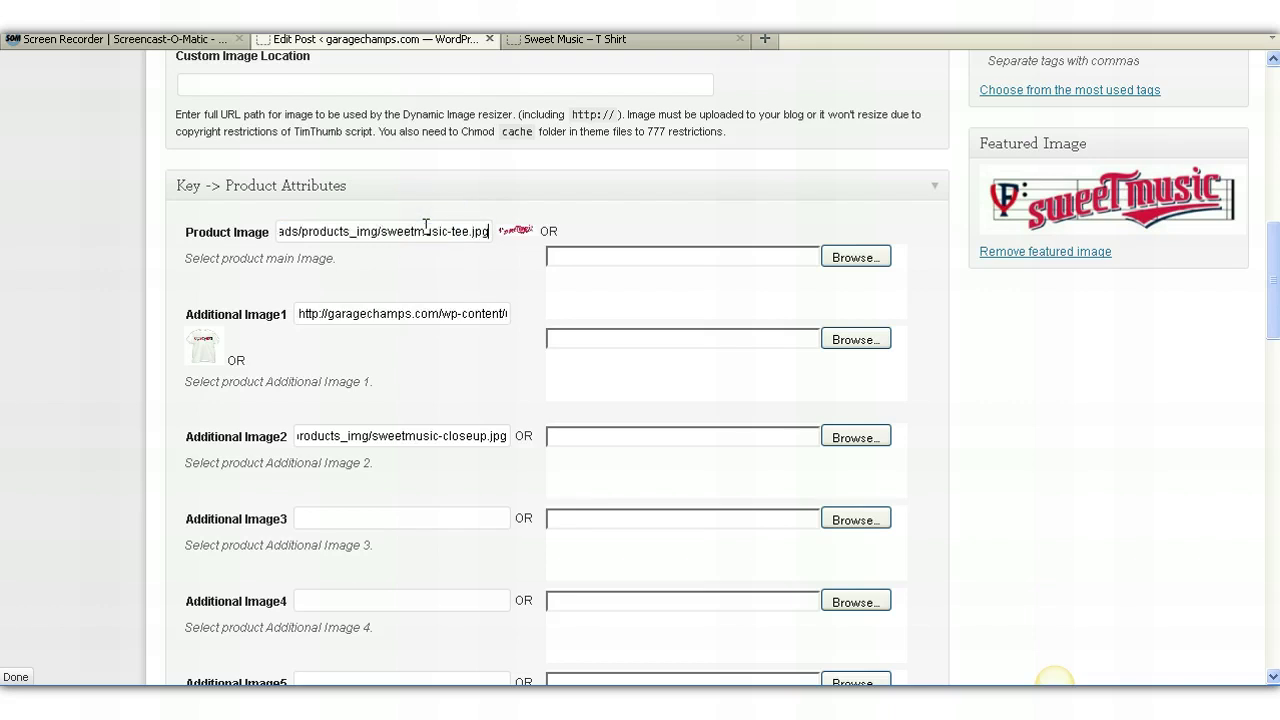
Replace the Additional Image1 URL with the sweetmusic-closeup.jpg URL from Additional Image2 and update the post.
left_click(354, 436)
key("ctrl+a")
left_click(368, 315)
key("ctrl+a")
type("http://garagechamps.com/wp-content/uploads/products_img/sweetmusic-closeup.jpg")
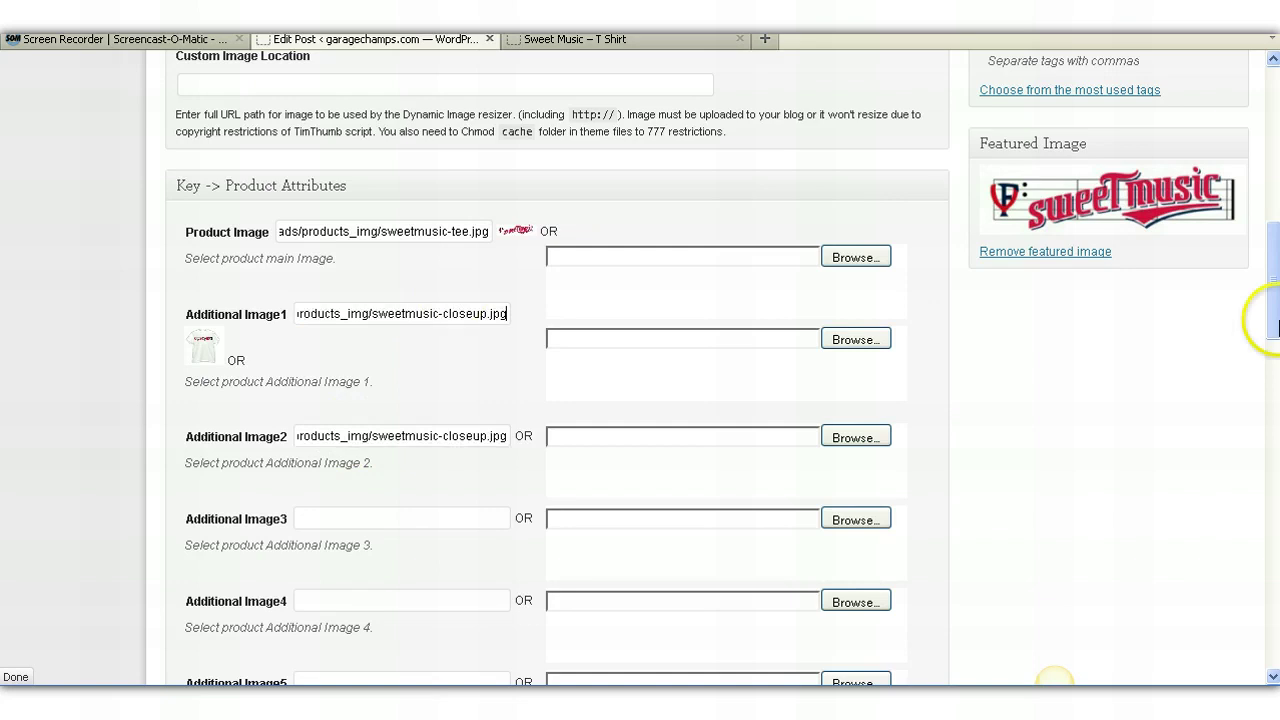
left_click_drag(1276, 326, 1272, 195)
left_click(1185, 246)
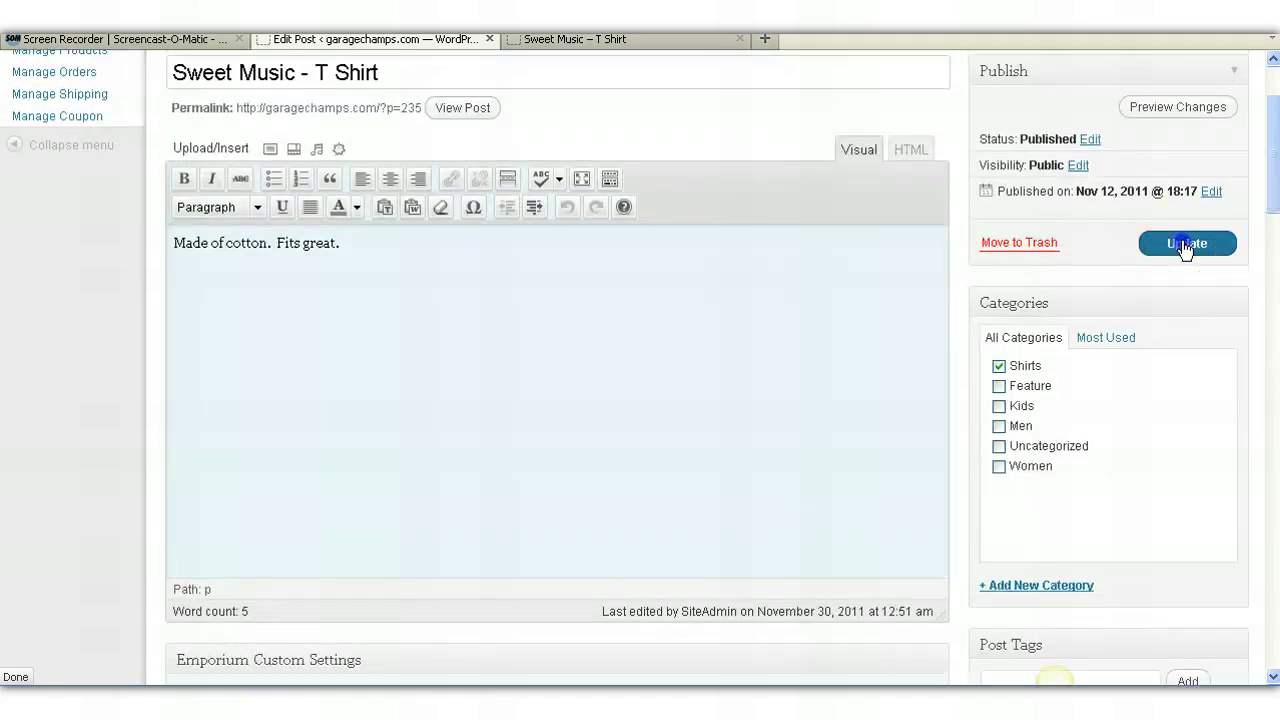
Reload the Sweet Music T Shirt storefront page and check its main image and thumbnails.
left_click(709, 39)
key("F5")
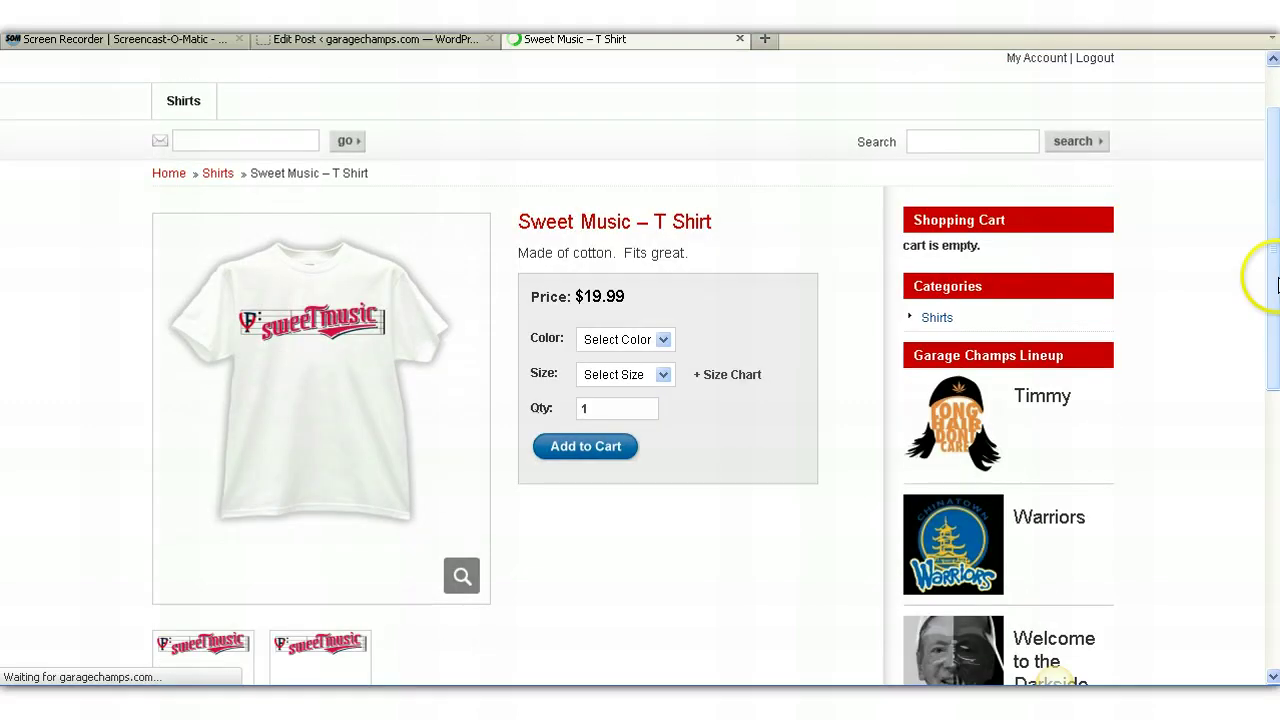
left_click_drag(1276, 286, 1276, 346)
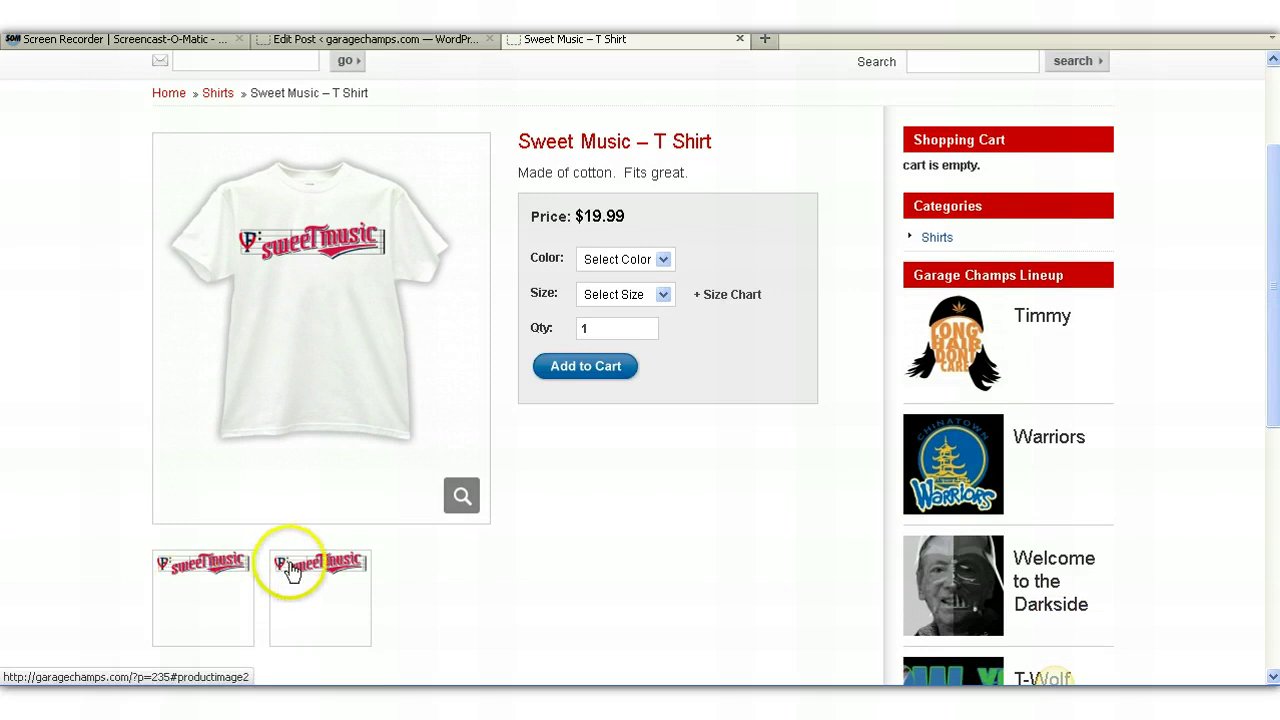
Clear the Additional Image2 URL in the Sweet Music T Shirt product attributes and update the post.
left_click(421, 43)
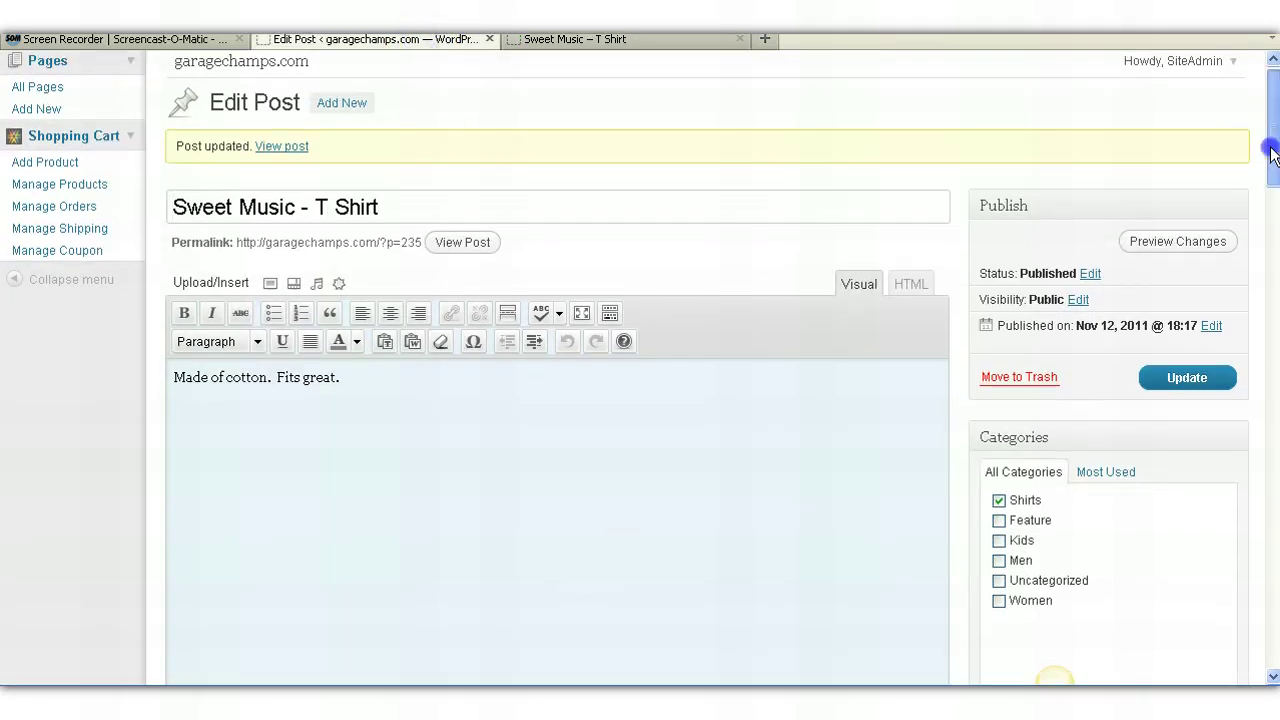
left_click_drag(1268, 152, 1270, 300)
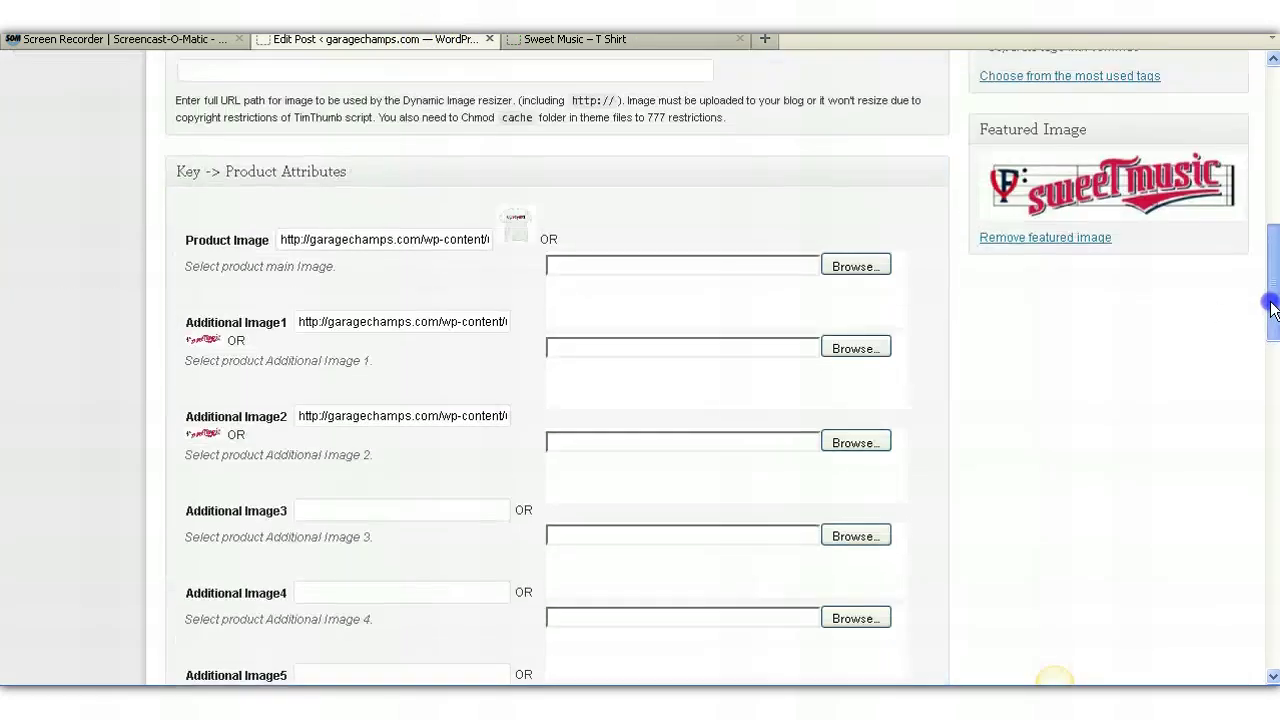
triple_click(484, 414)
key("BackSpace")
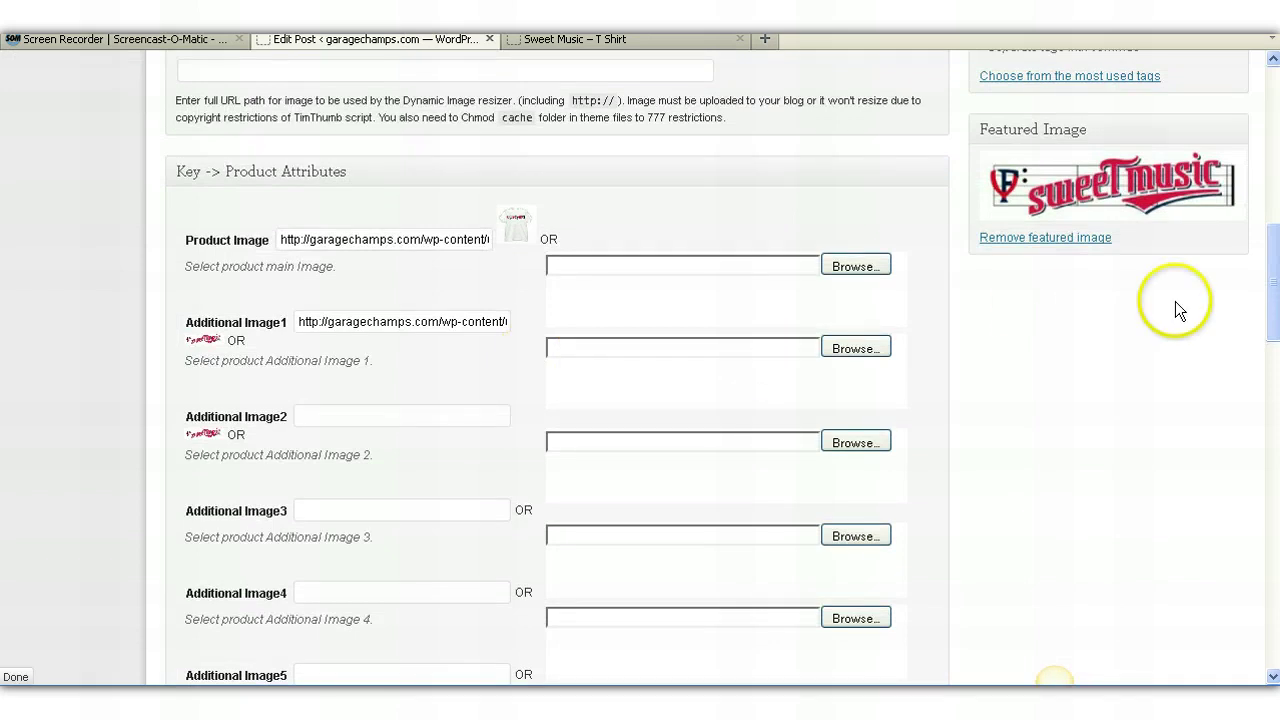
left_click_drag(1274, 239, 1272, 134)
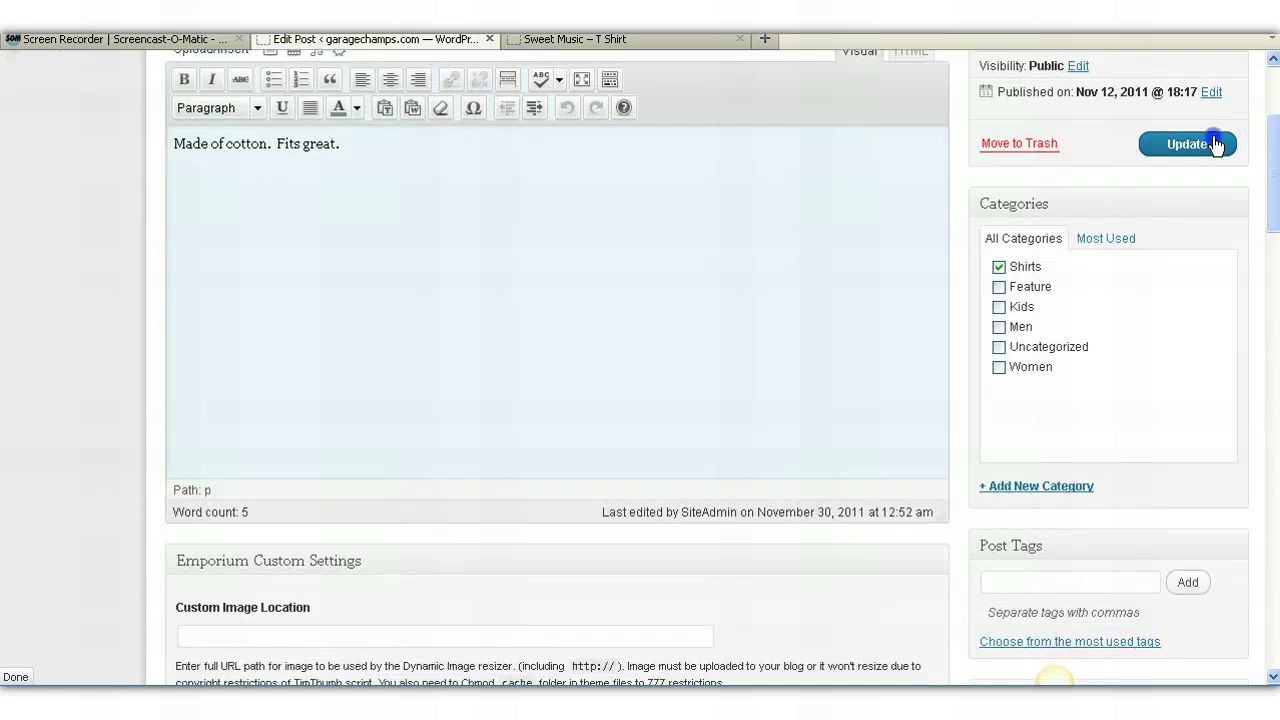
left_click(1214, 144)
Reload the storefront product page again and check the thumbnails below the T-shirt image.
left_click(648, 39)
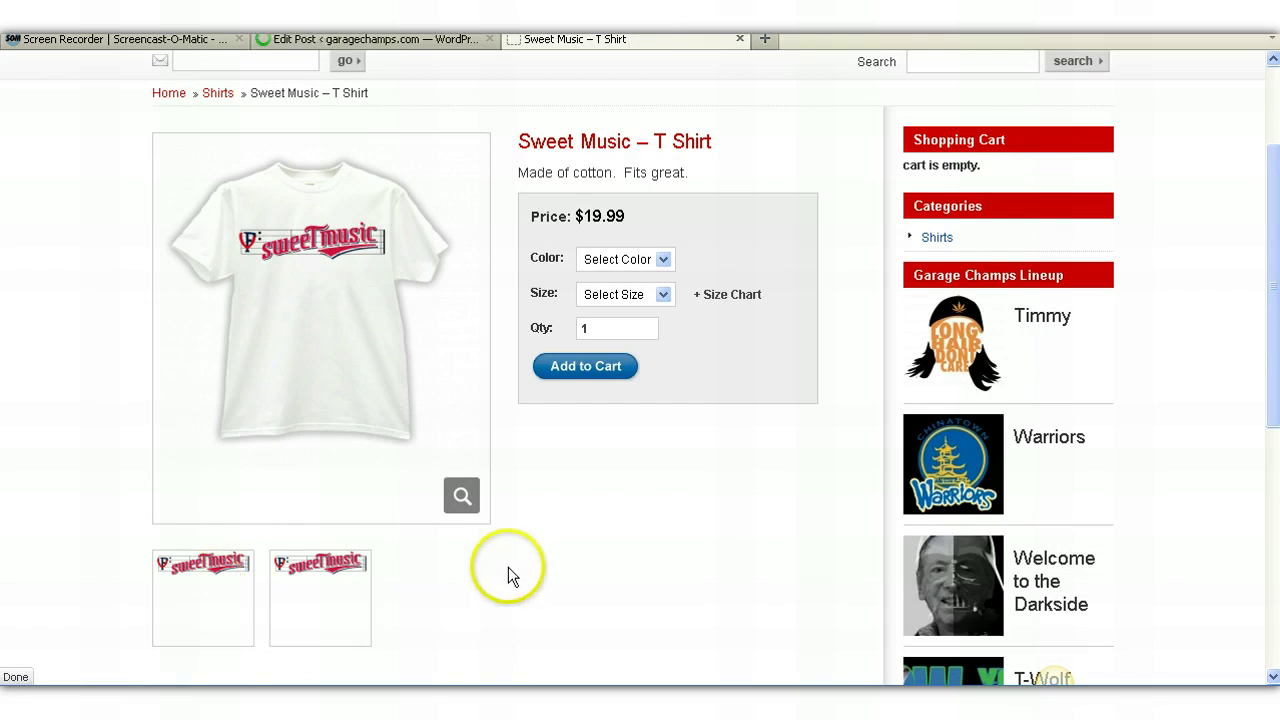
key("F5")
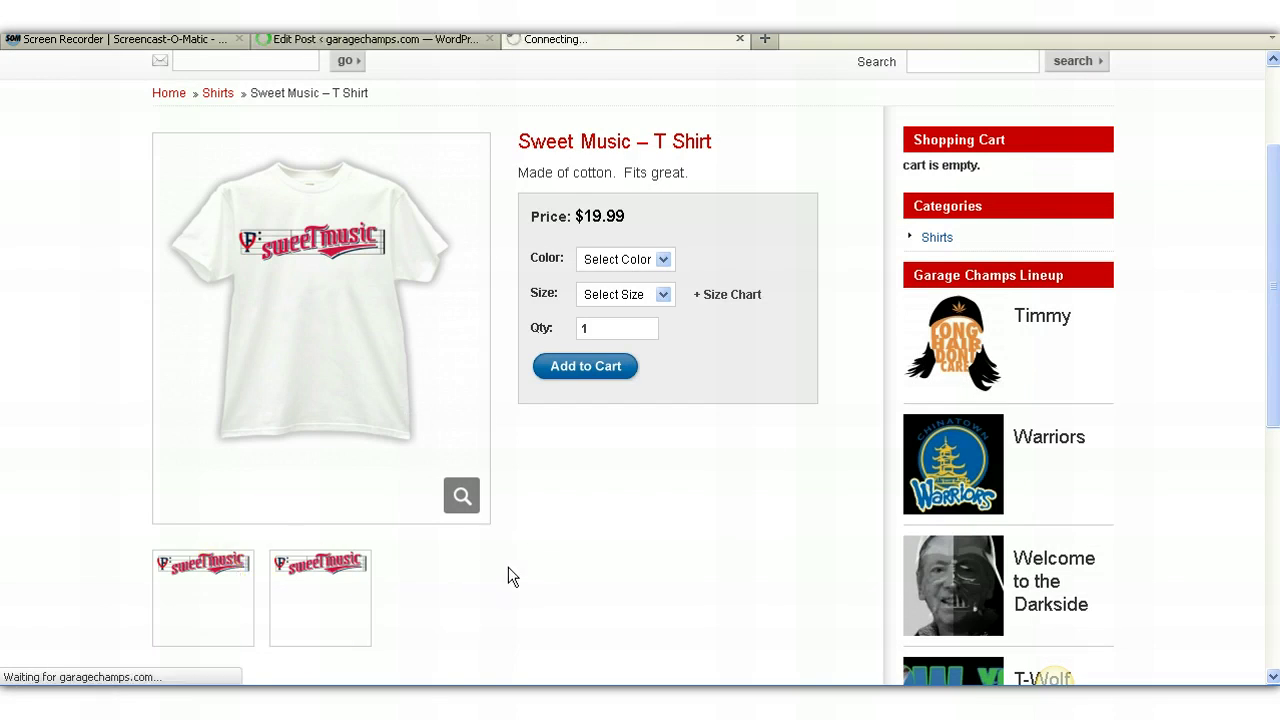
left_click(320, 484)
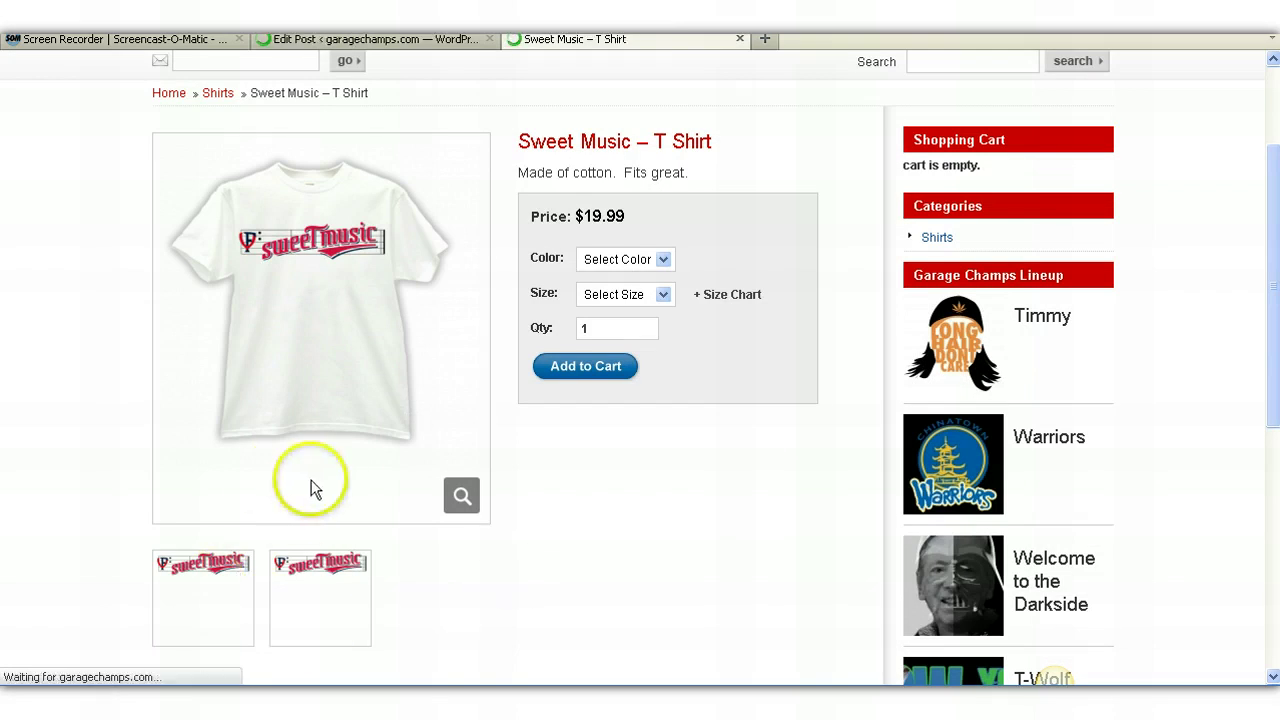
left_click(192, 614)
left_click_drag(1268, 178, 1274, 272)
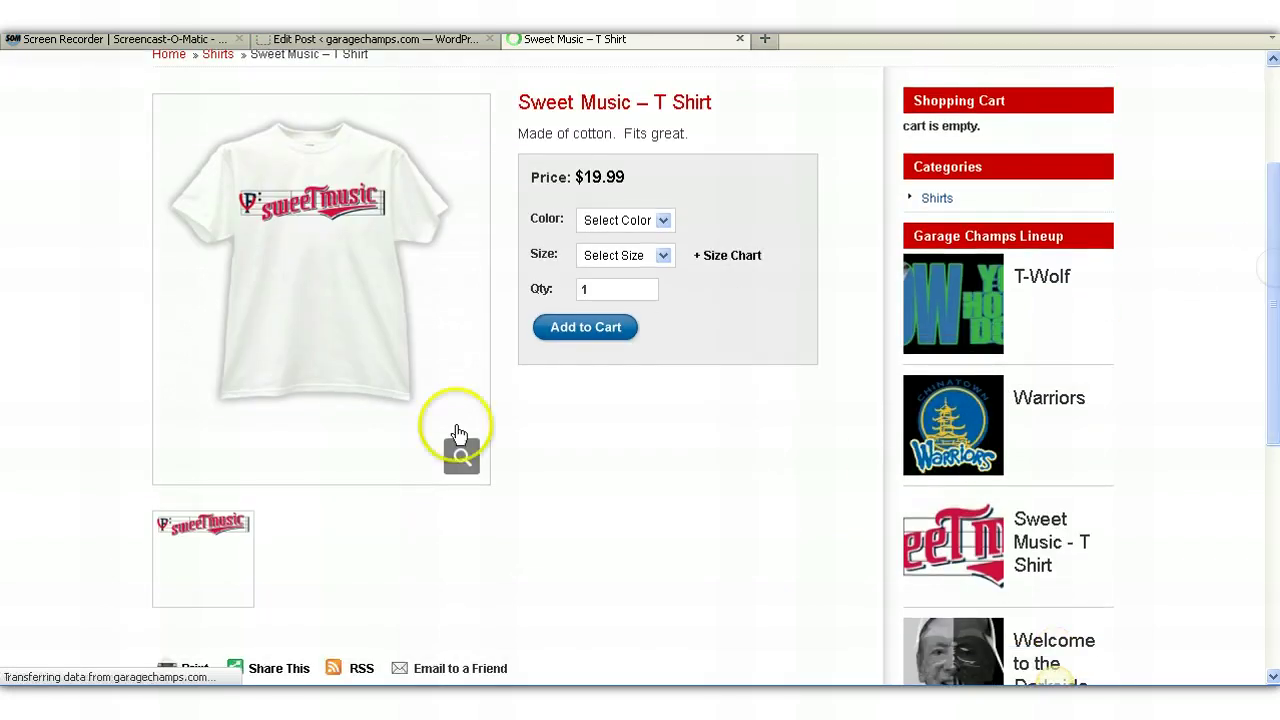
Open a blank Add Product form and look through the files available for its Product Image without choosing one.
left_click(345, 40)
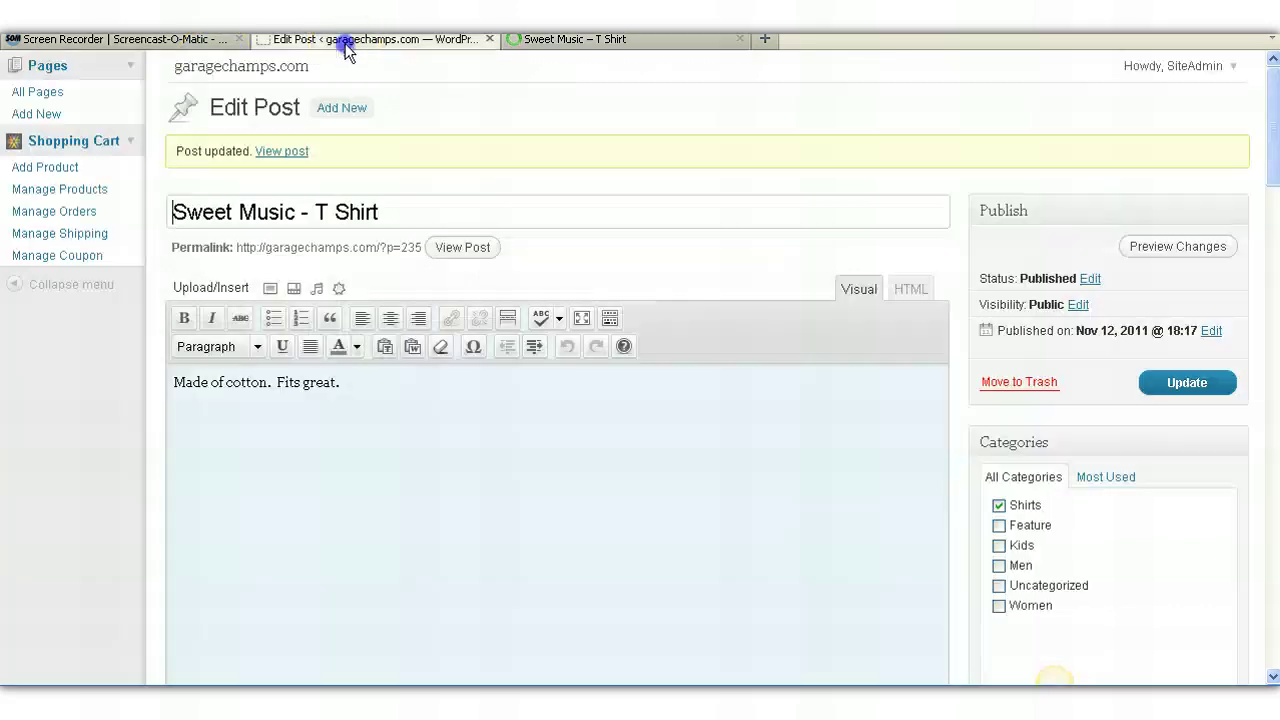
left_click(37, 172)
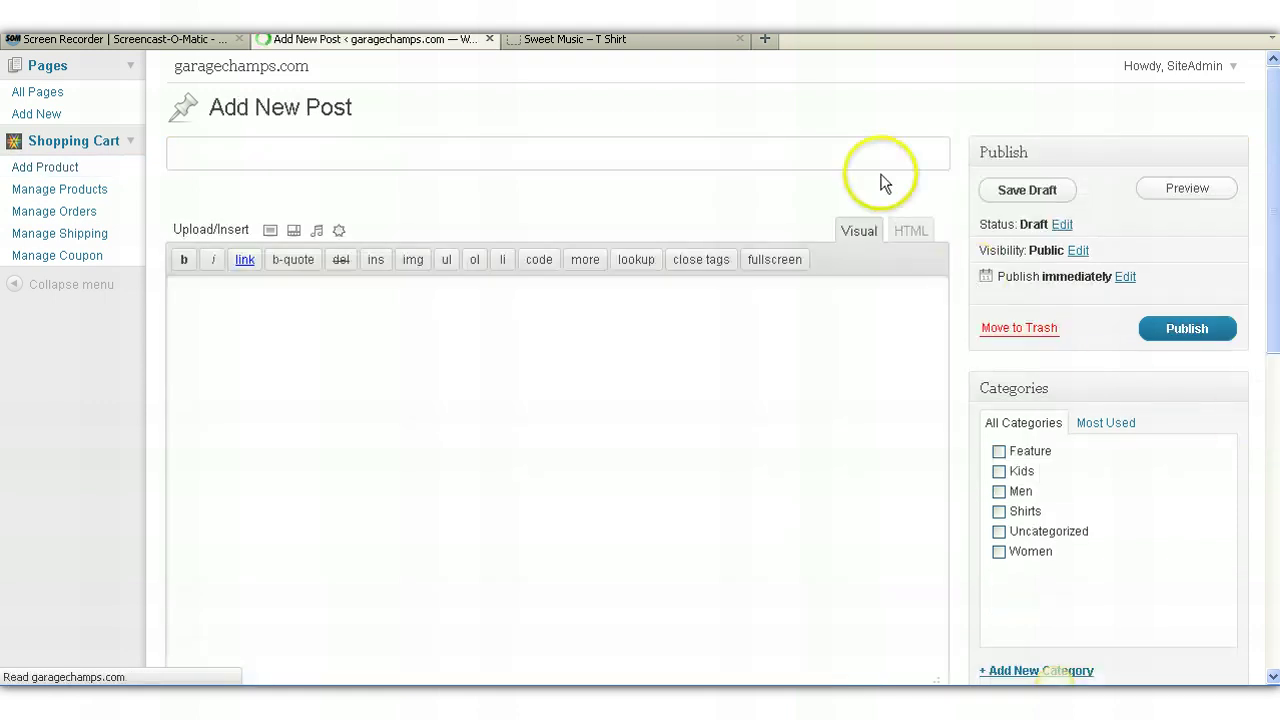
left_click(873, 154)
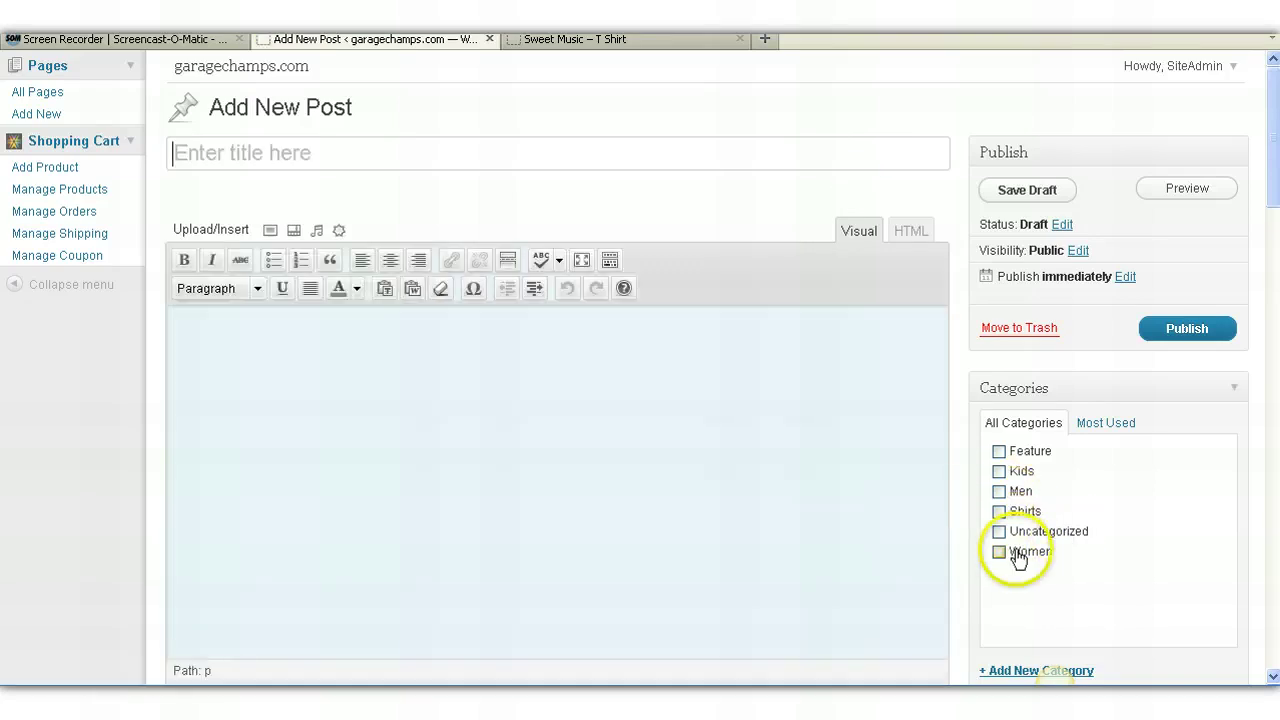
left_click_drag(1266, 189, 1268, 280)
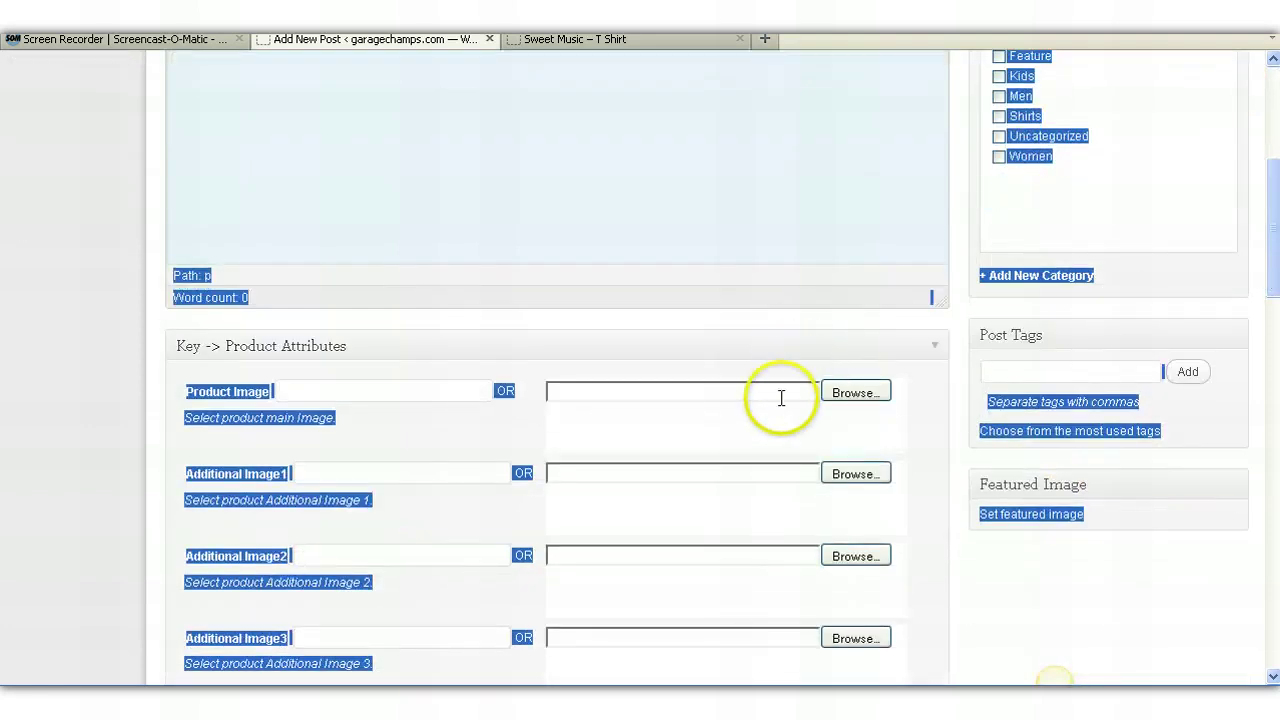
left_click(781, 395)
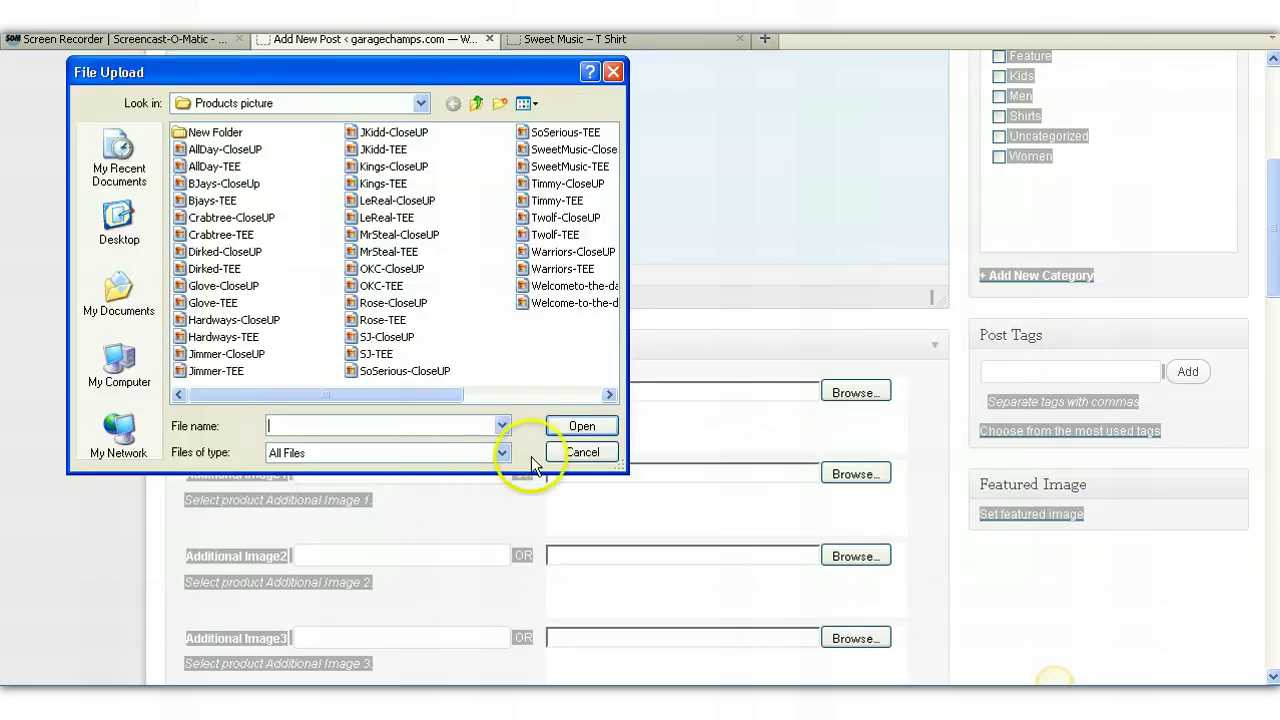
left_click(582, 452)
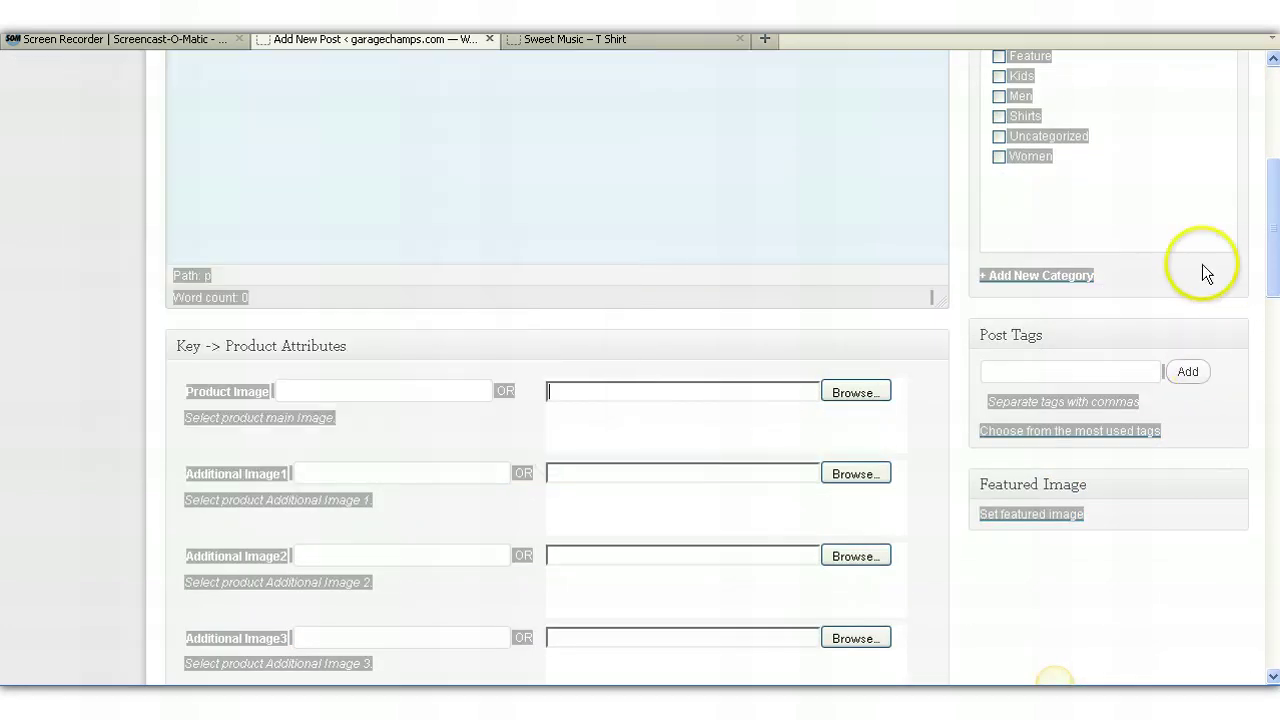
Examine the blank product form's additional image, price, special price, weight, size, color and category fields.
left_click(829, 203)
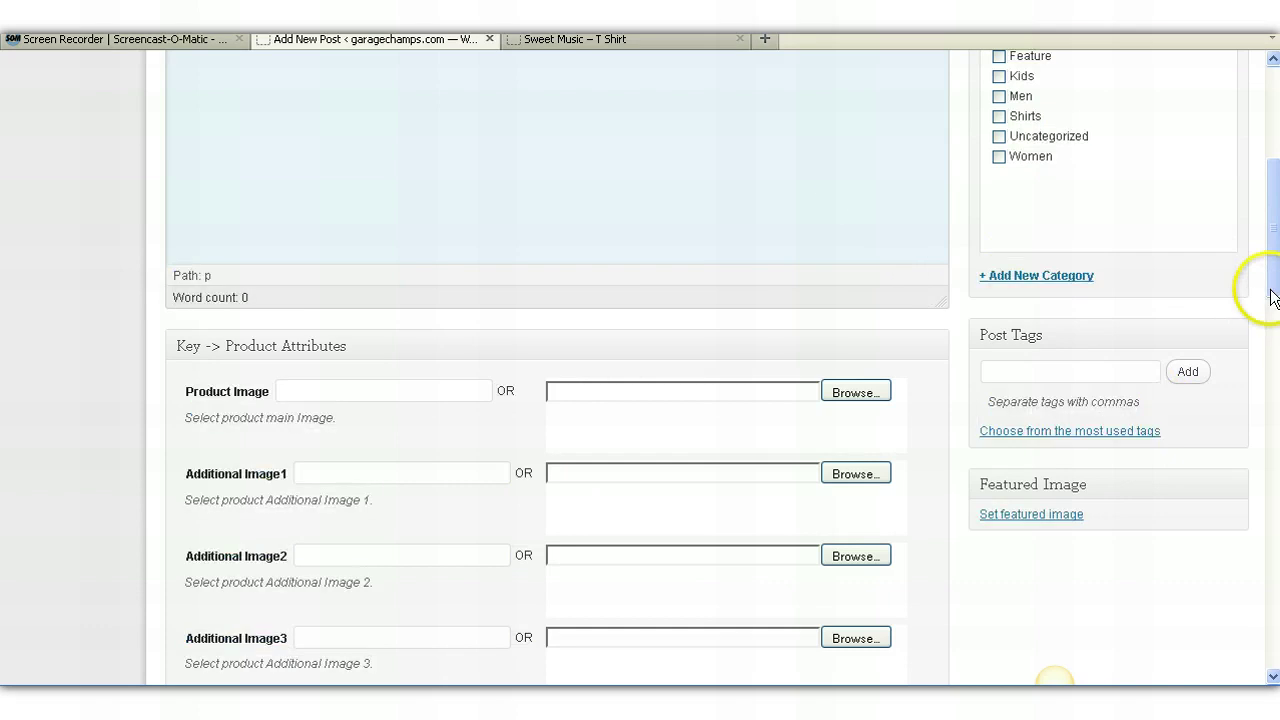
left_click(1274, 391)
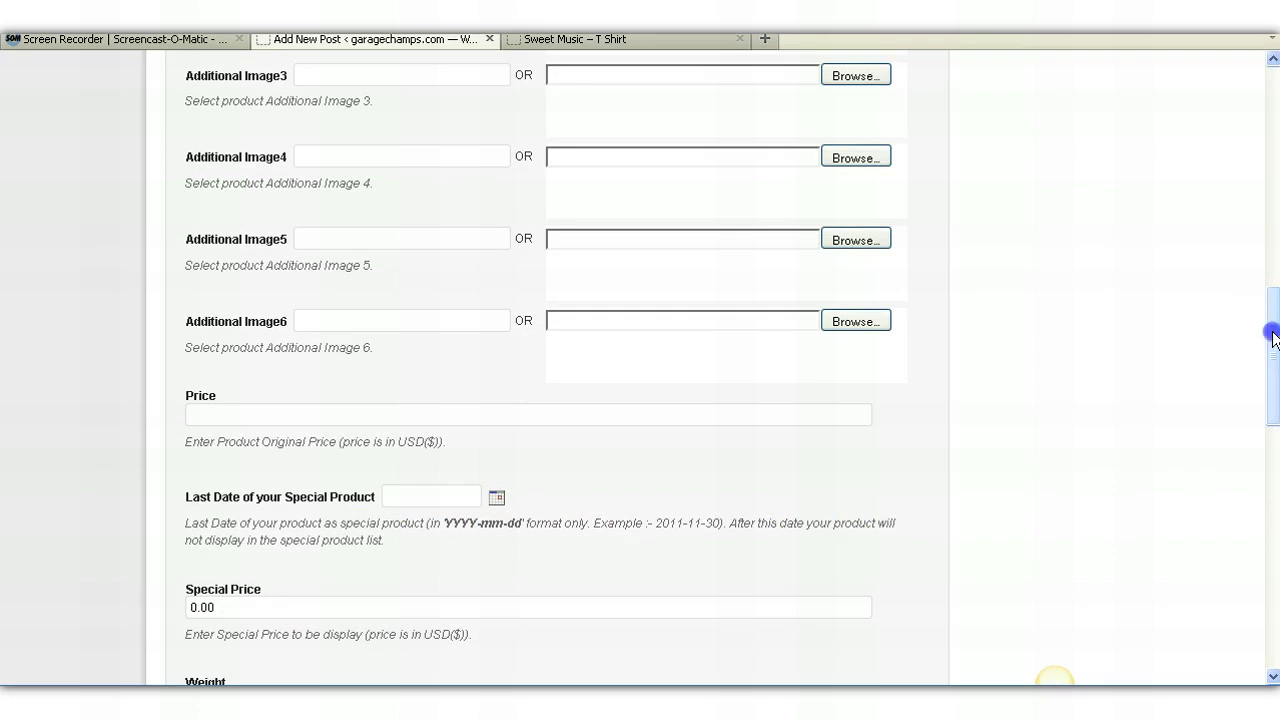
left_click_drag(1274, 334, 1266, 438)
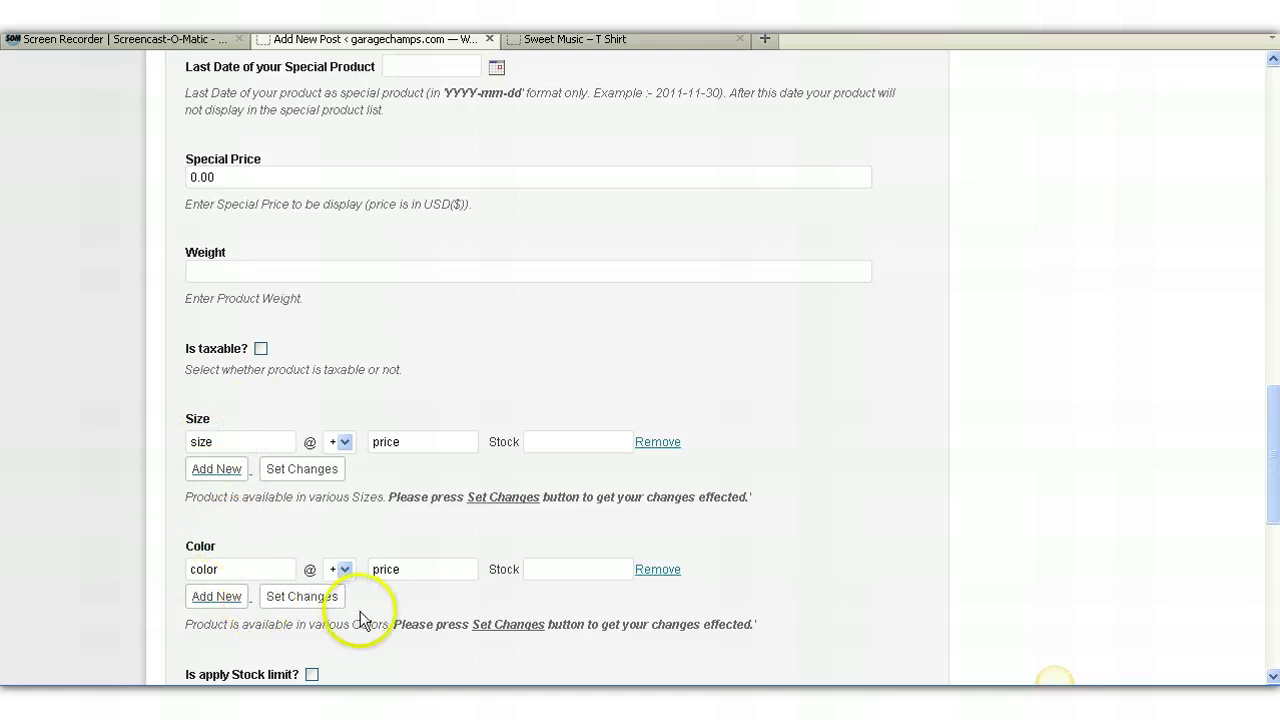
left_click_drag(1272, 409, 1270, 122)
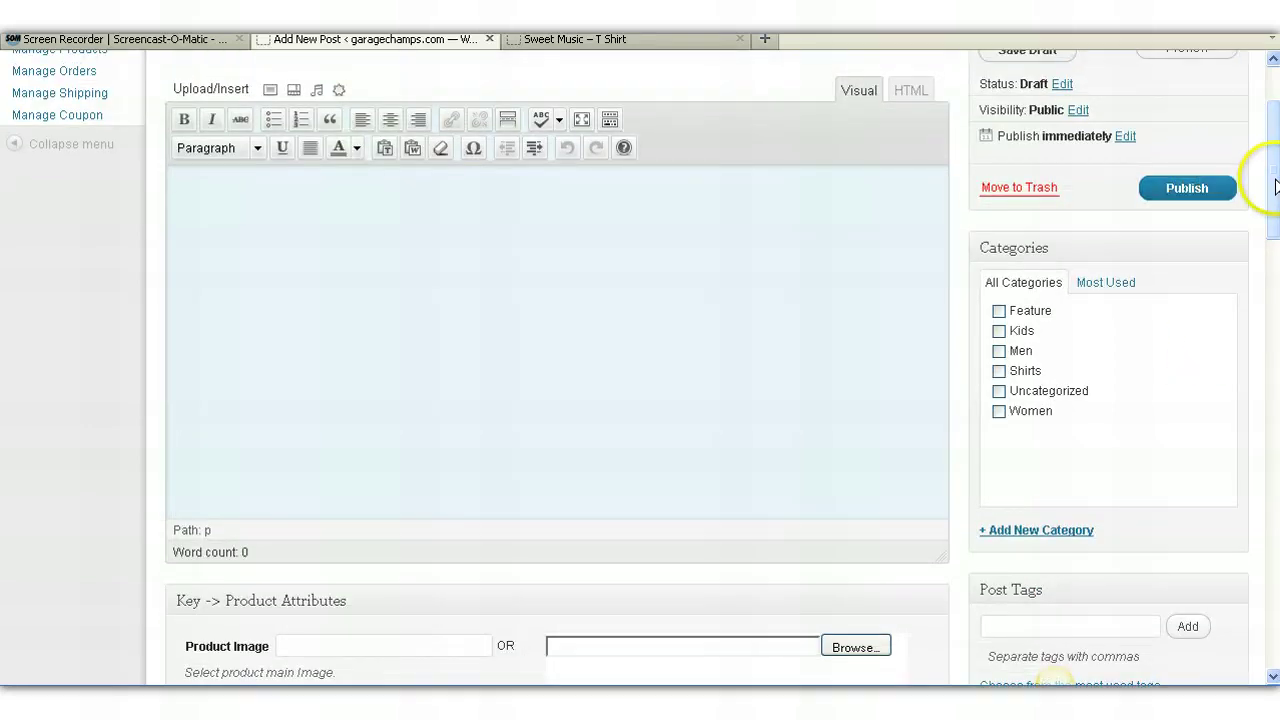
left_click_drag(1276, 186, 1274, 150)
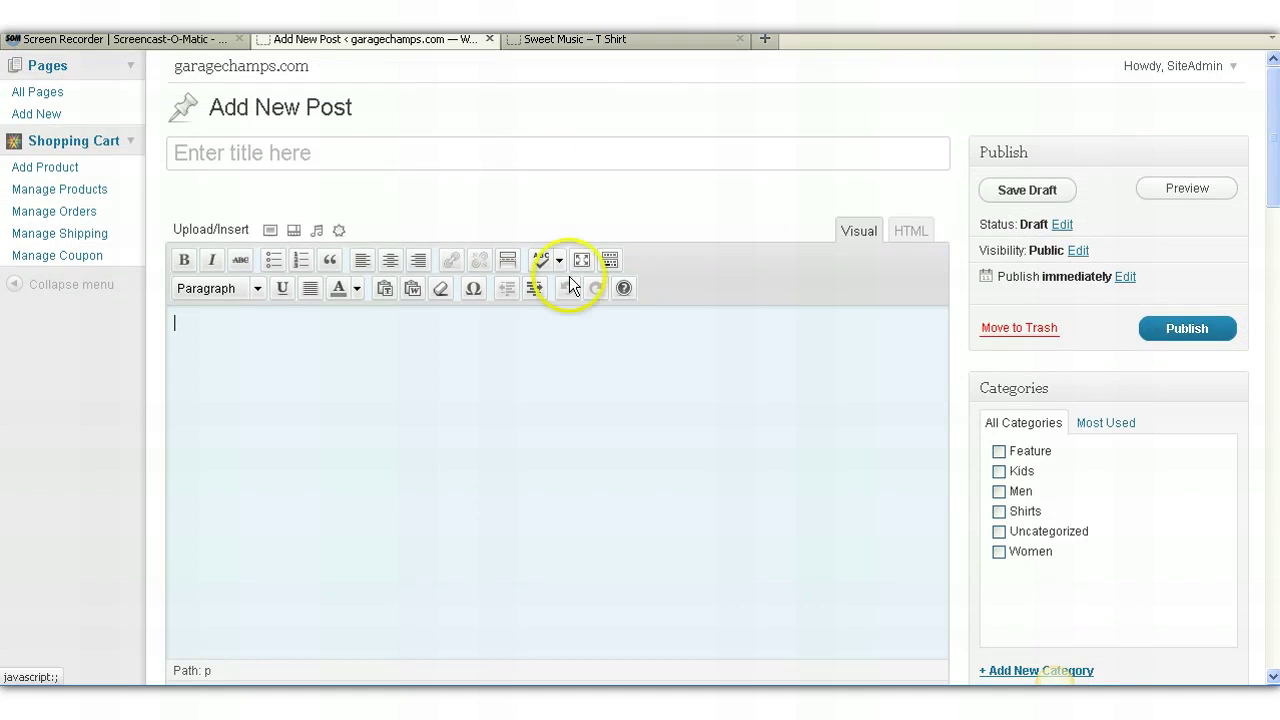
left_click(175, 322)
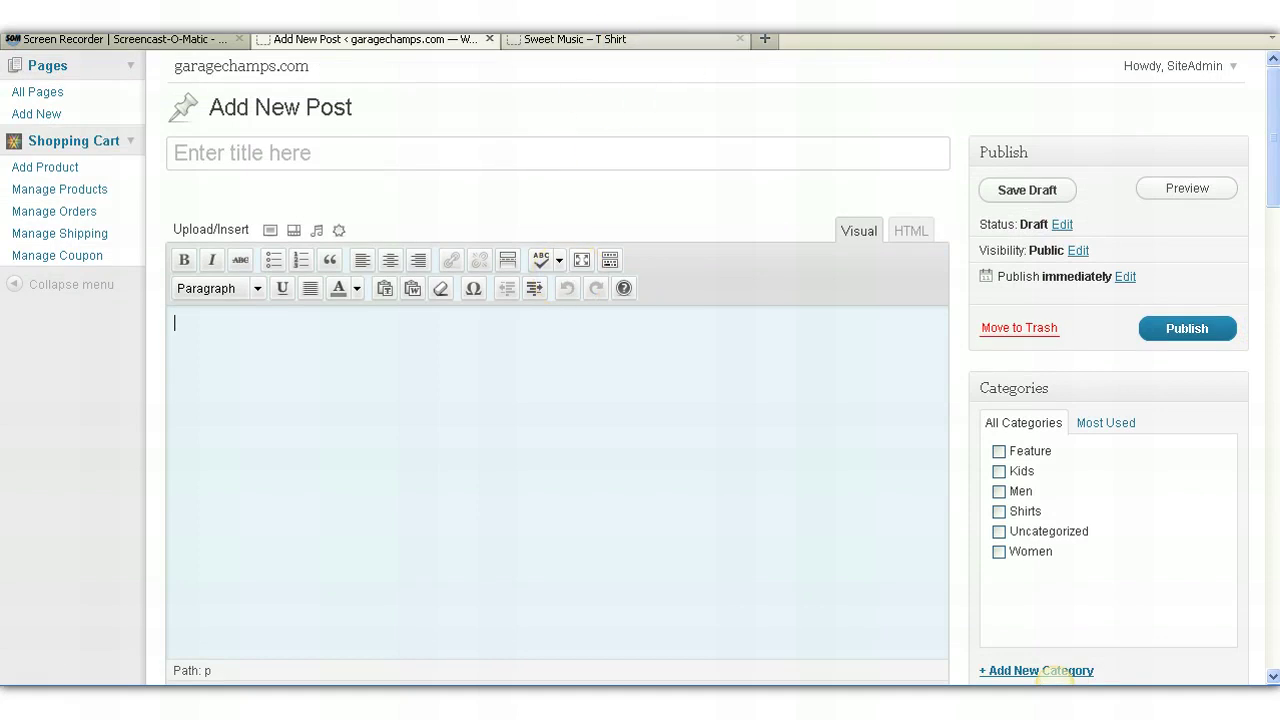
left_click(652, 42)
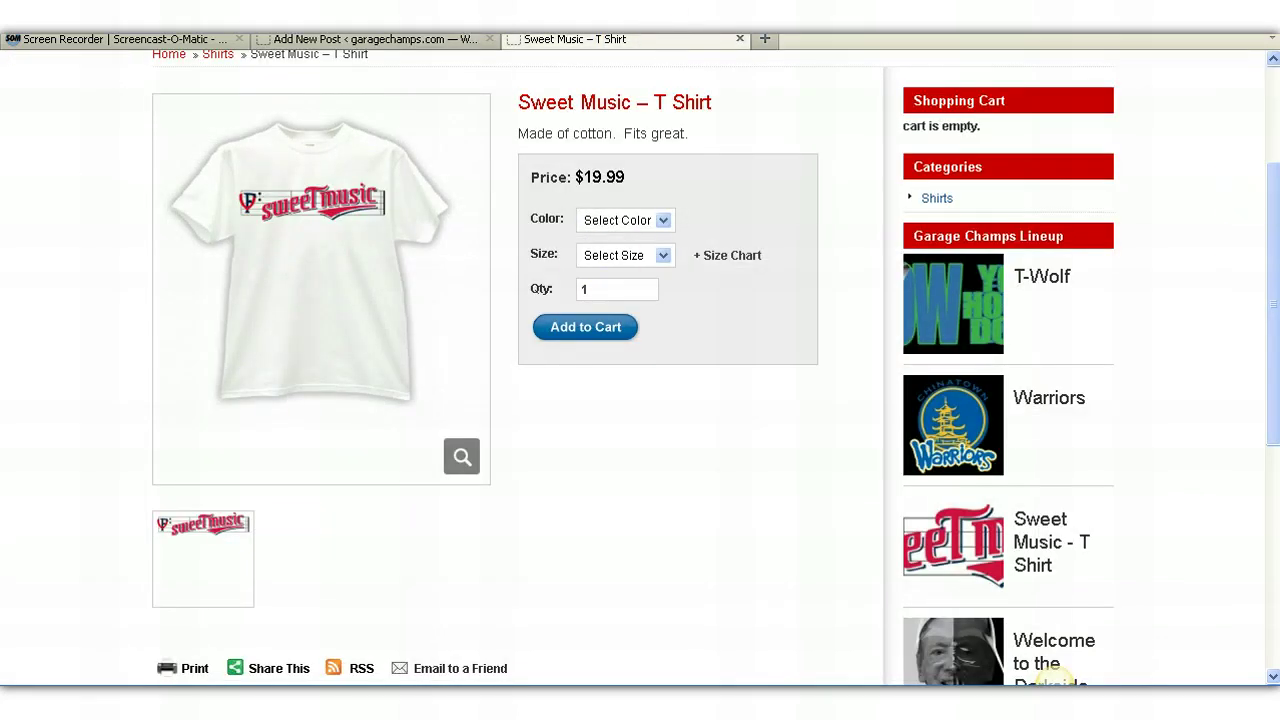
left_click_drag(1277, 249, 1275, 90)
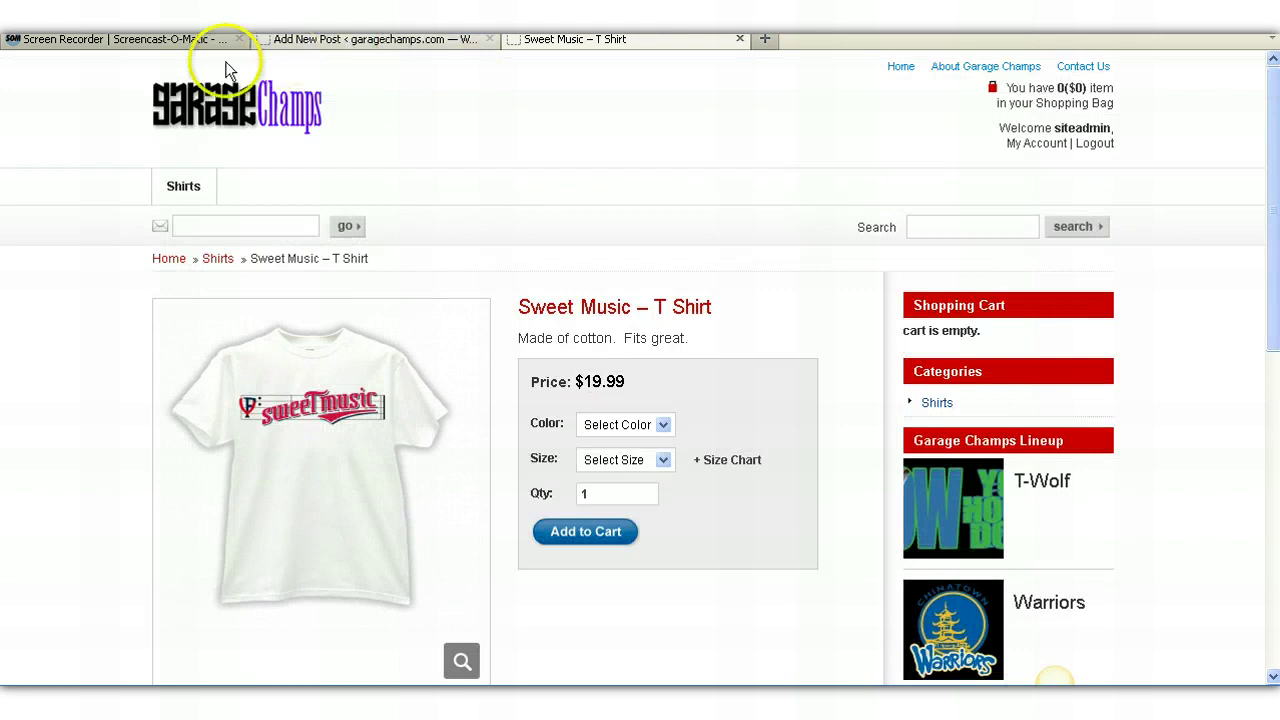
left_click(278, 40)
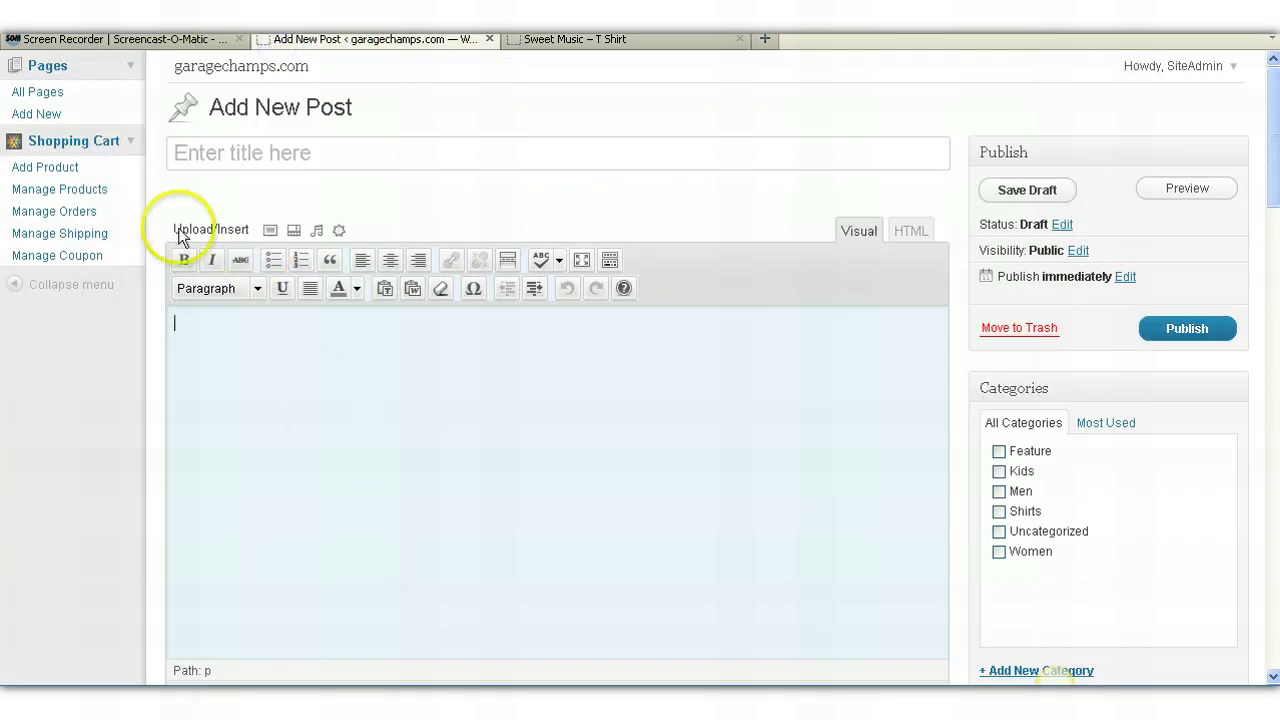
Review the shopping cart's order management page, shipping options and coupon list.
left_click(104, 212)
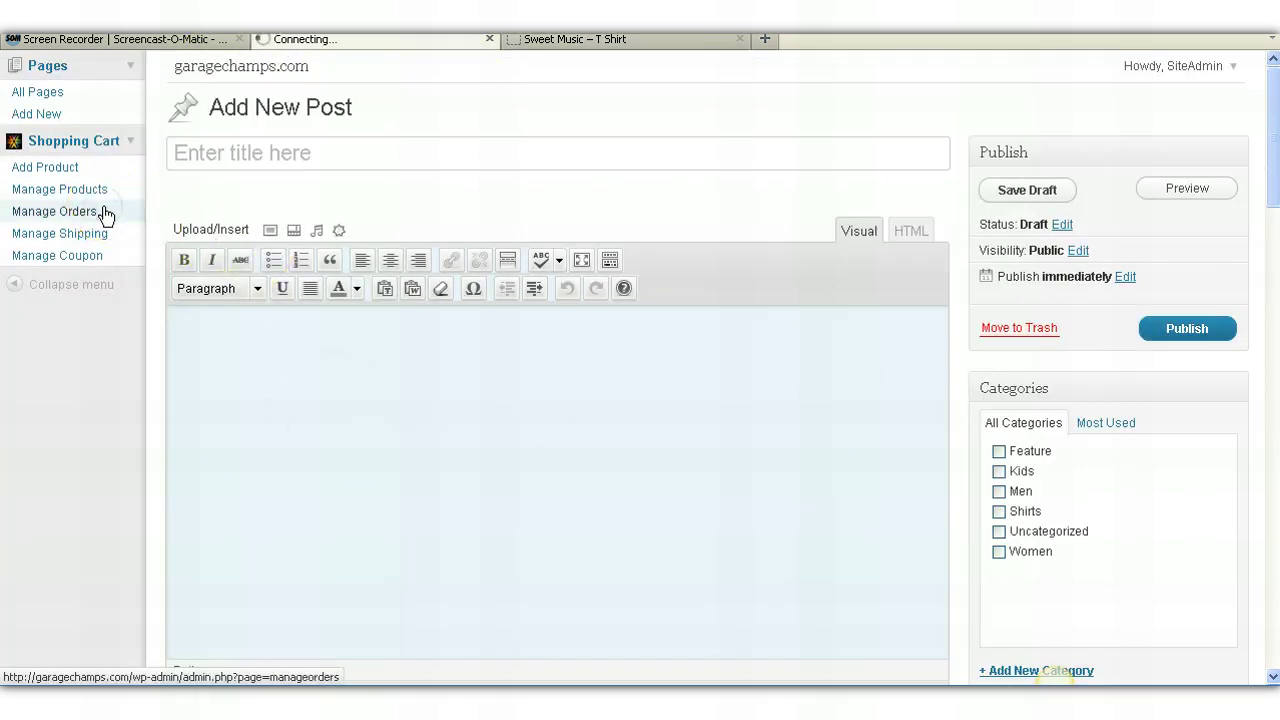
left_click(102, 216)
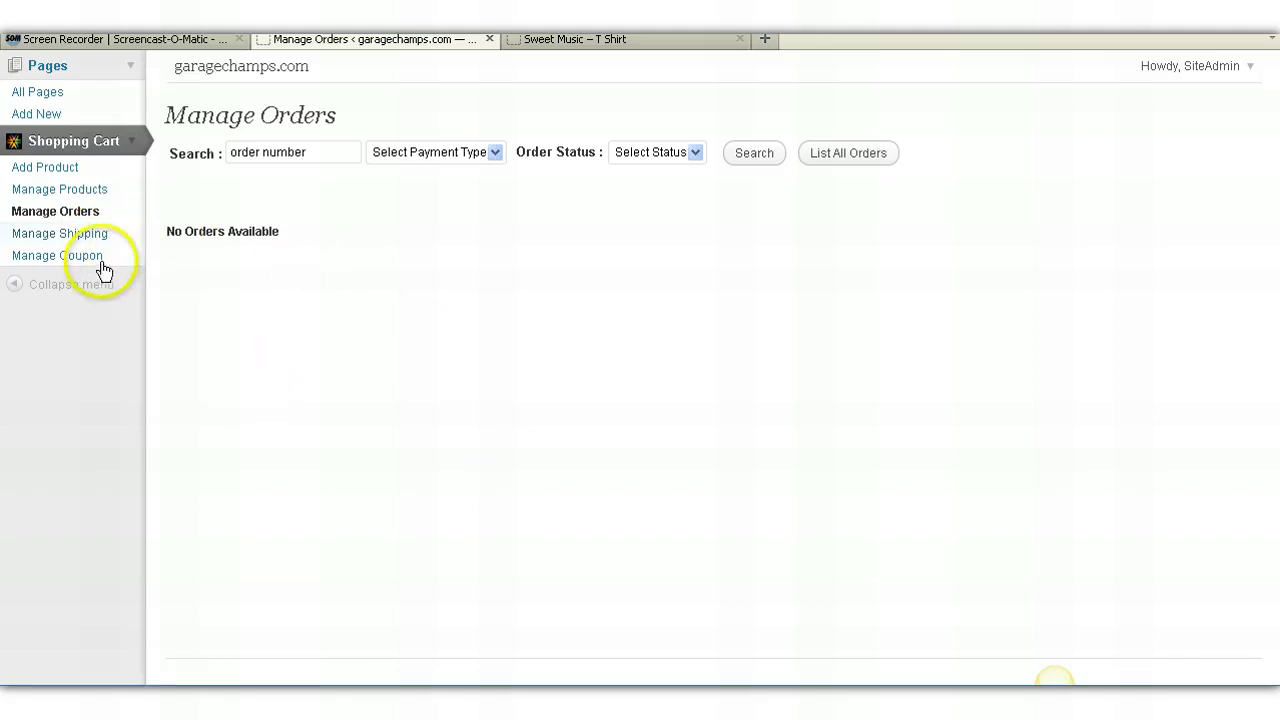
left_click(79, 243)
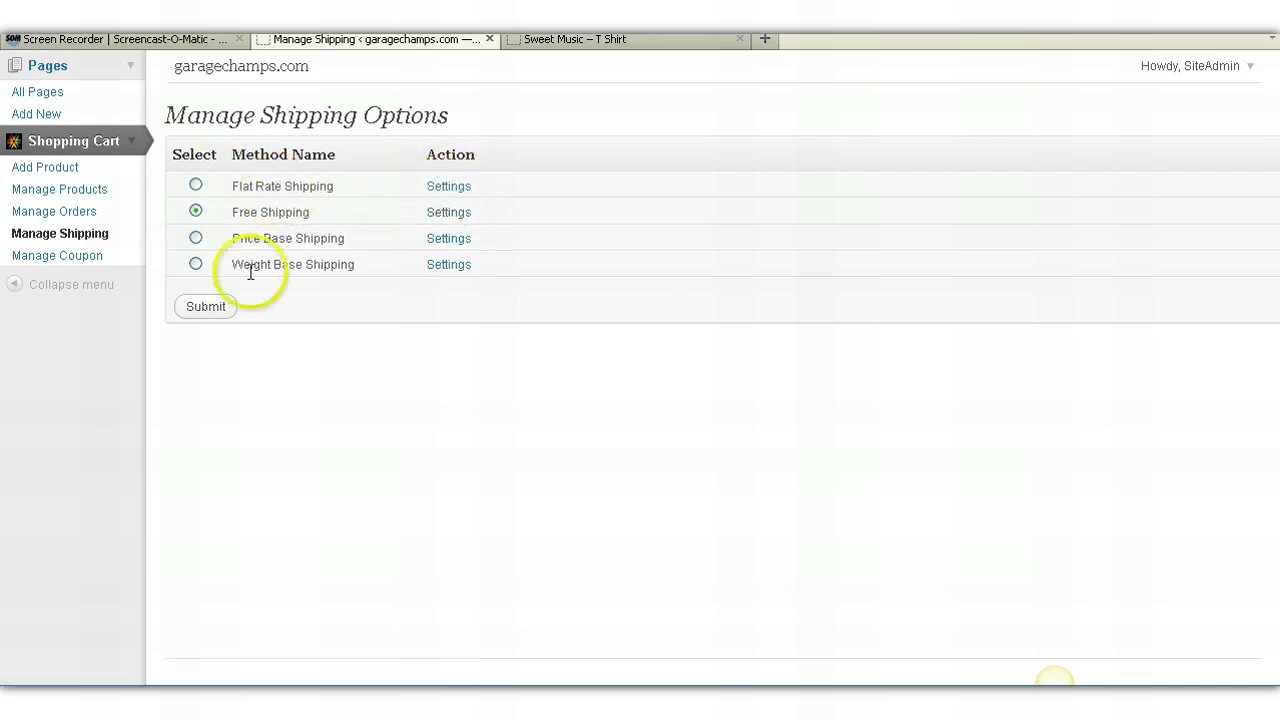
left_click(101, 258)
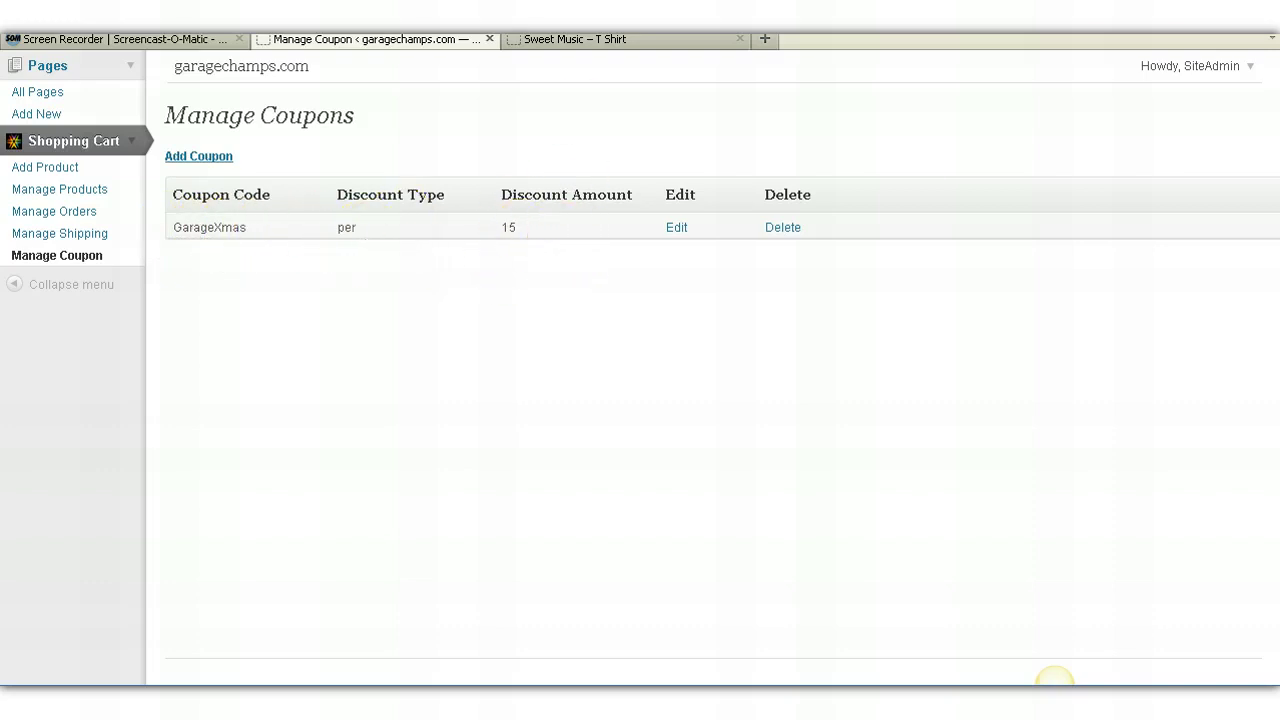
left_click(578, 40)
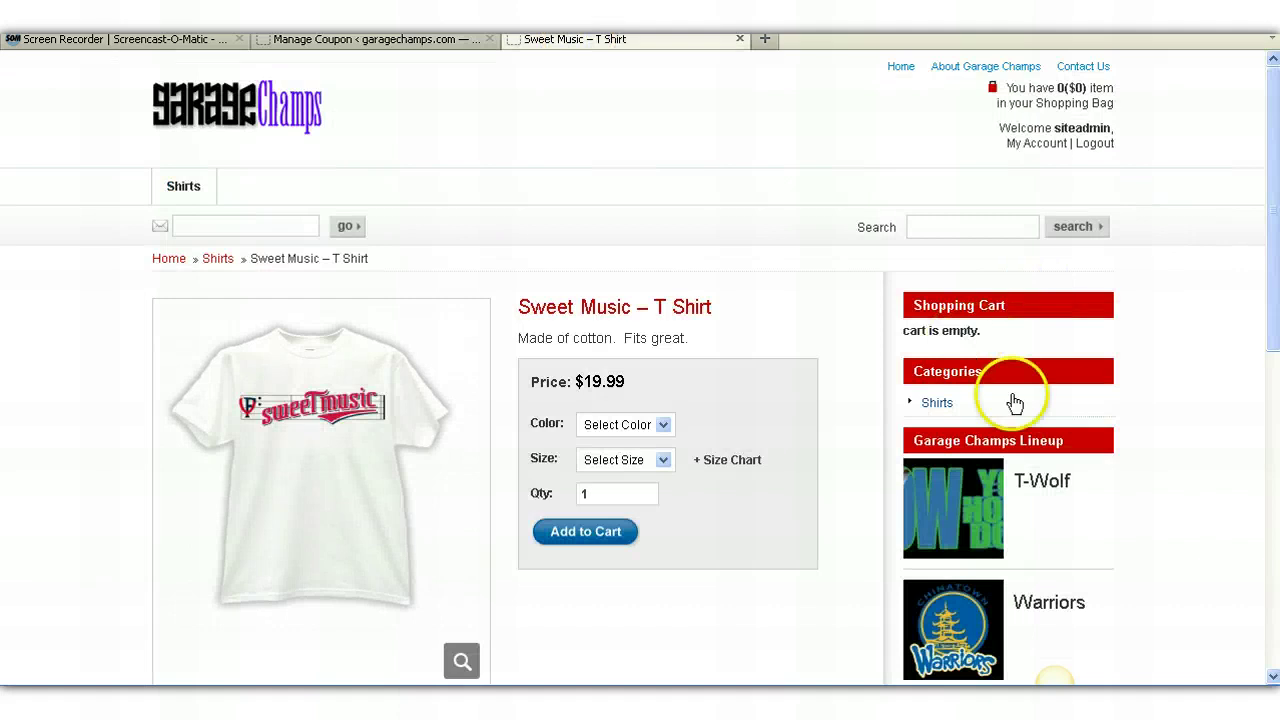
left_click(430, 42)
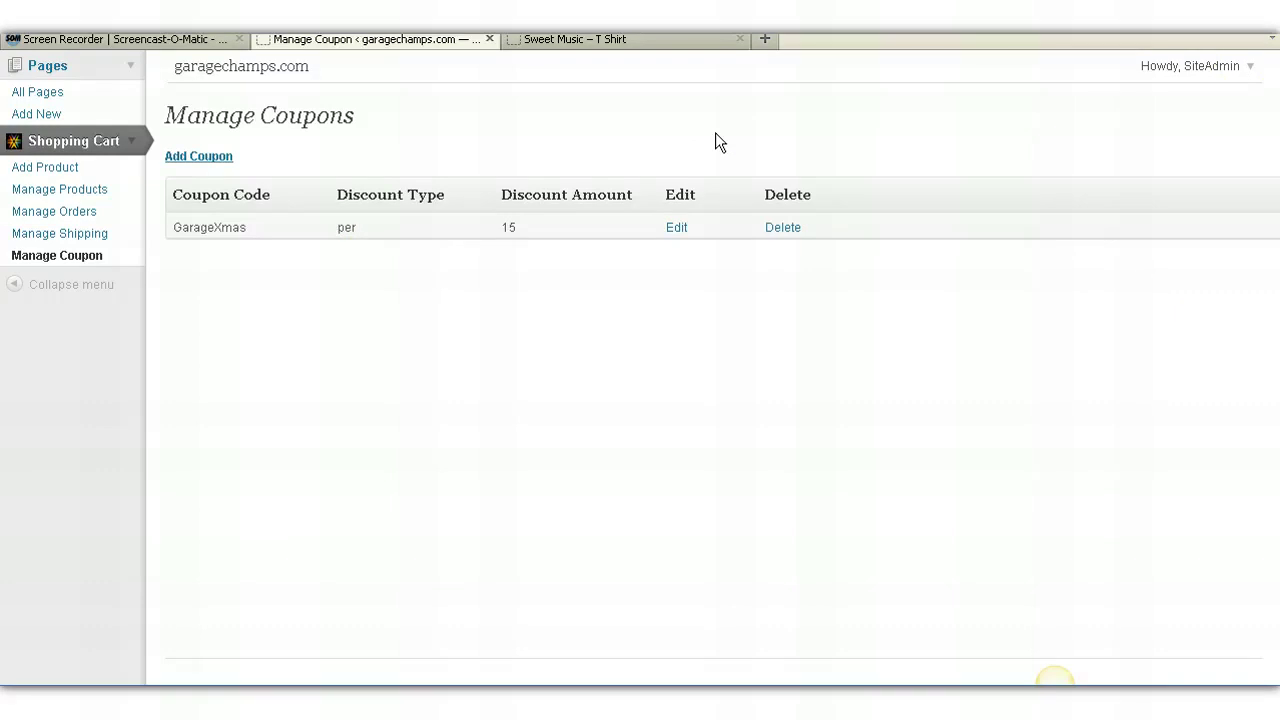
left_click(560, 40)
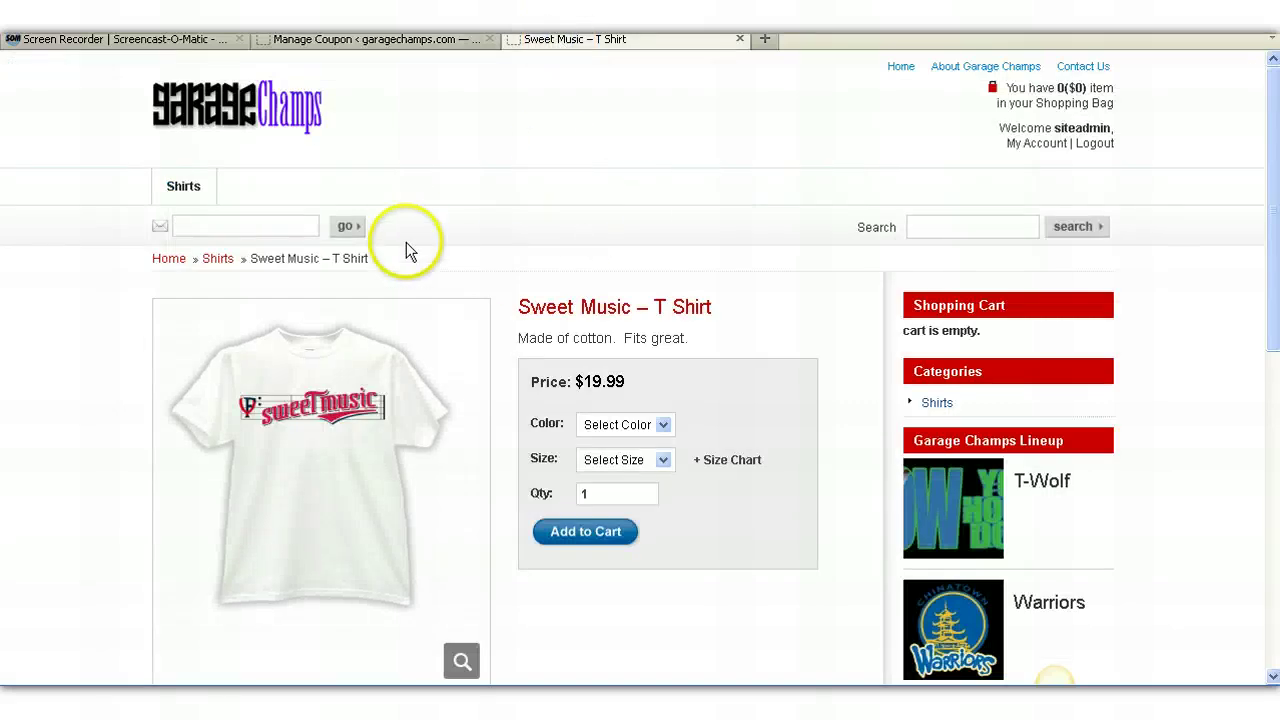
left_click(425, 45)
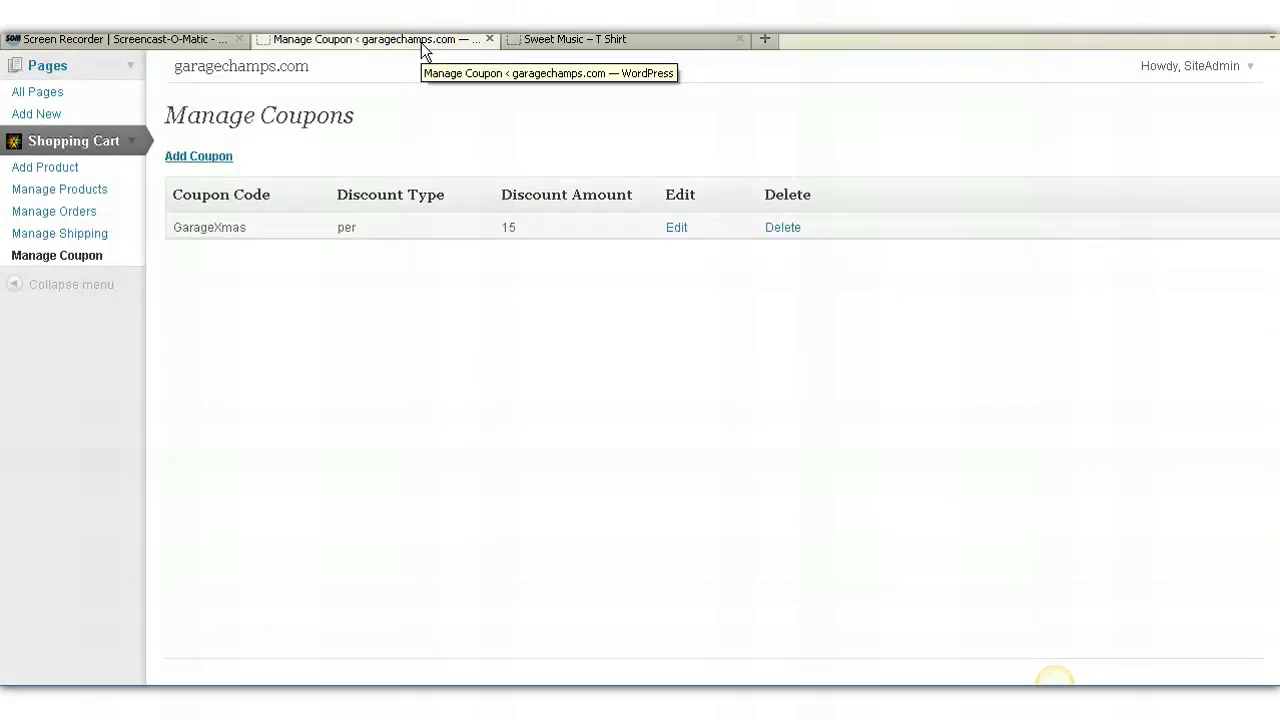